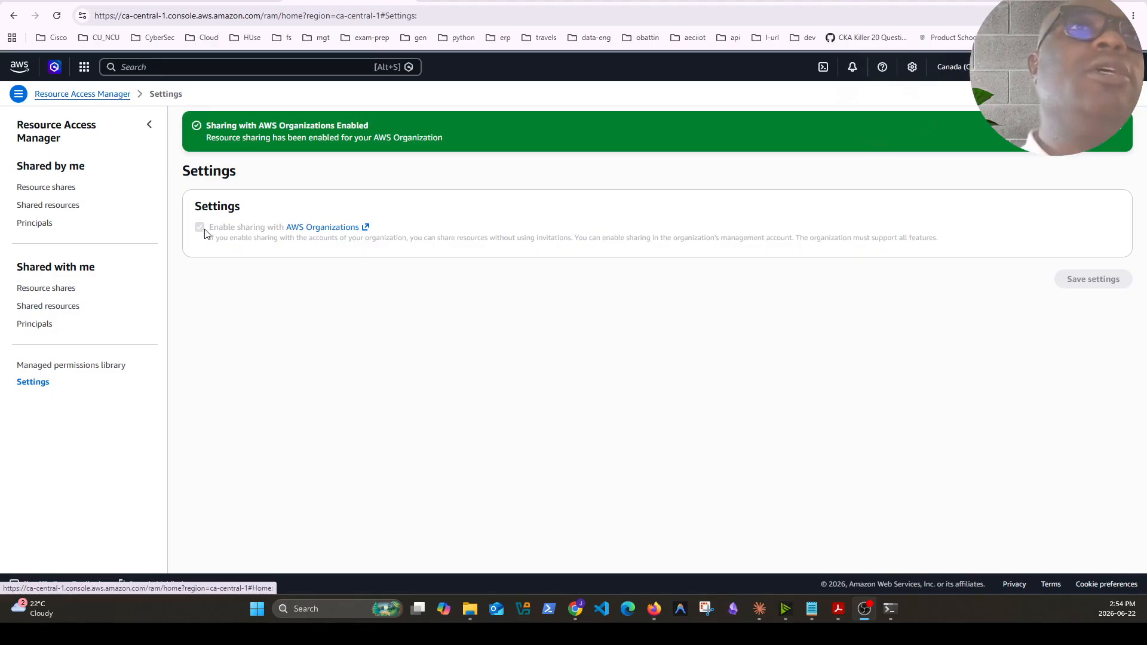
# Open Resource Access Manager through the console search and view its settings for sharing with AWS Organizations
pyautogui.hotkey('alt', 's')
pyautogui.write('resorce')
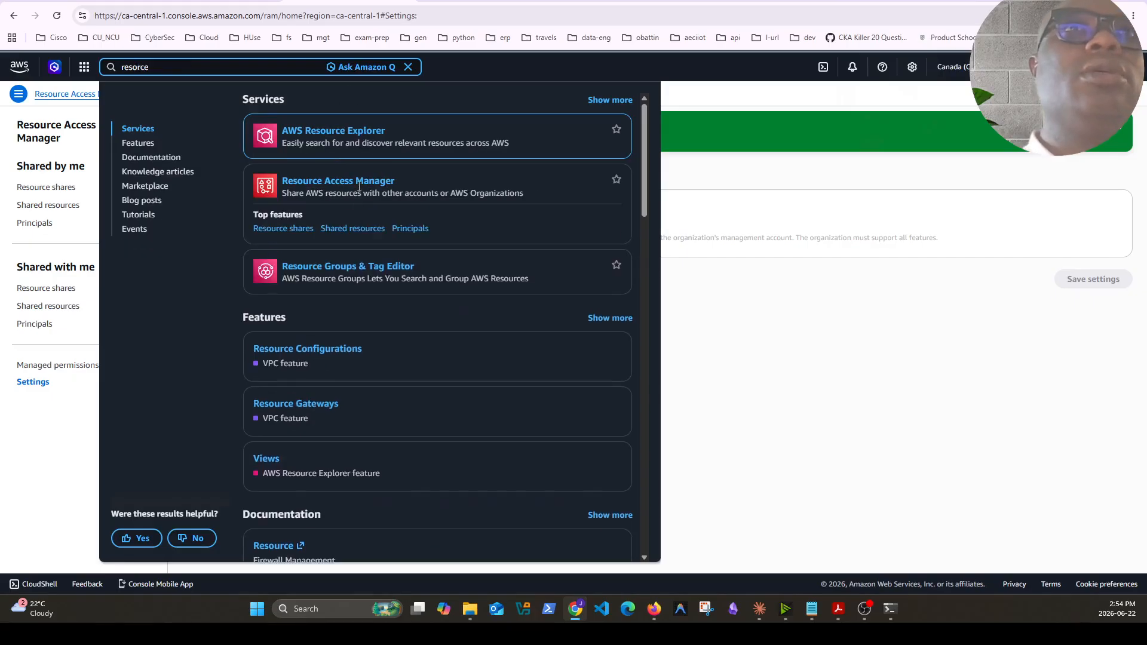
pyautogui.click(361, 181)
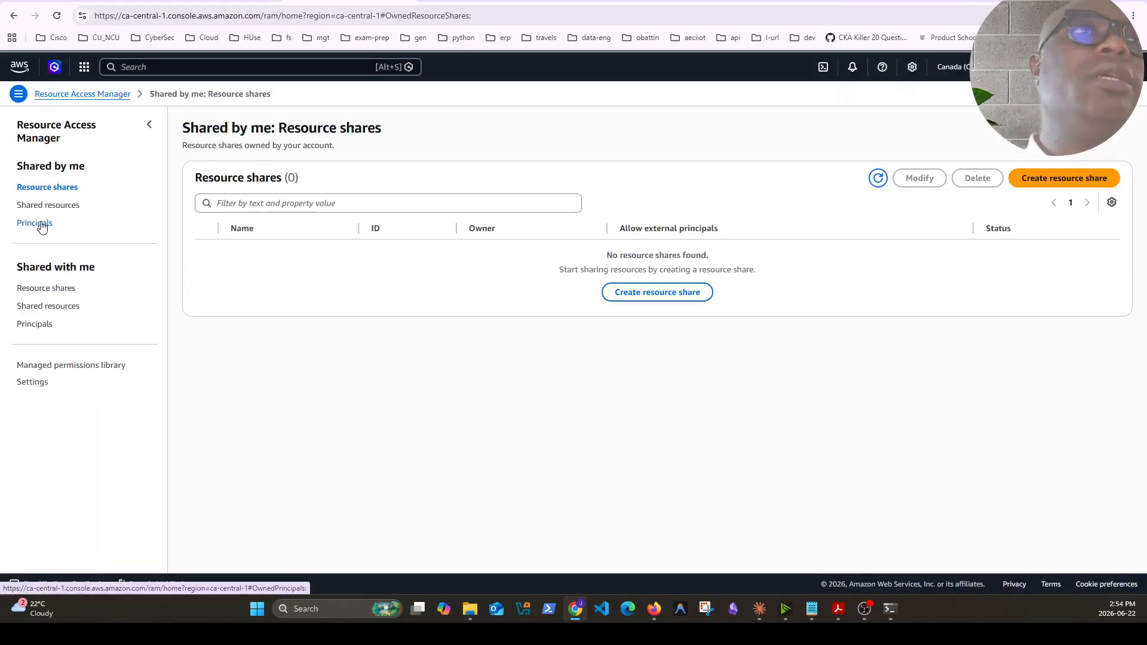
pyautogui.click(43, 382)
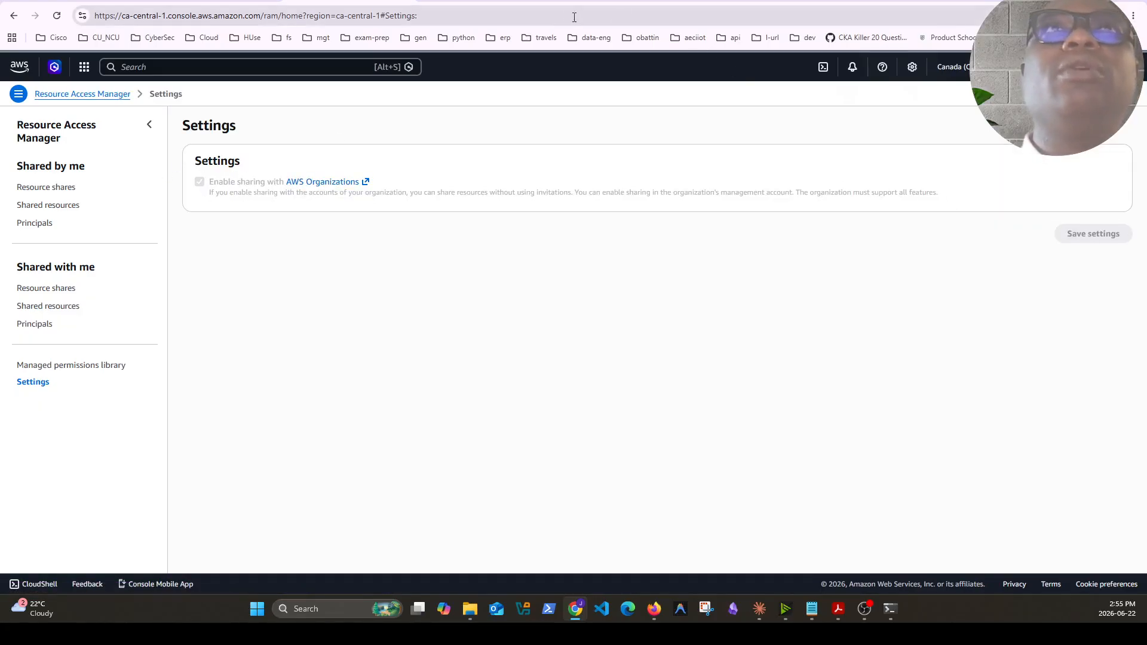
# In the other browser window, open Resource Access Manager through the console search, leaving the unfinished create-resource-share page
pyautogui.click(655, 614)
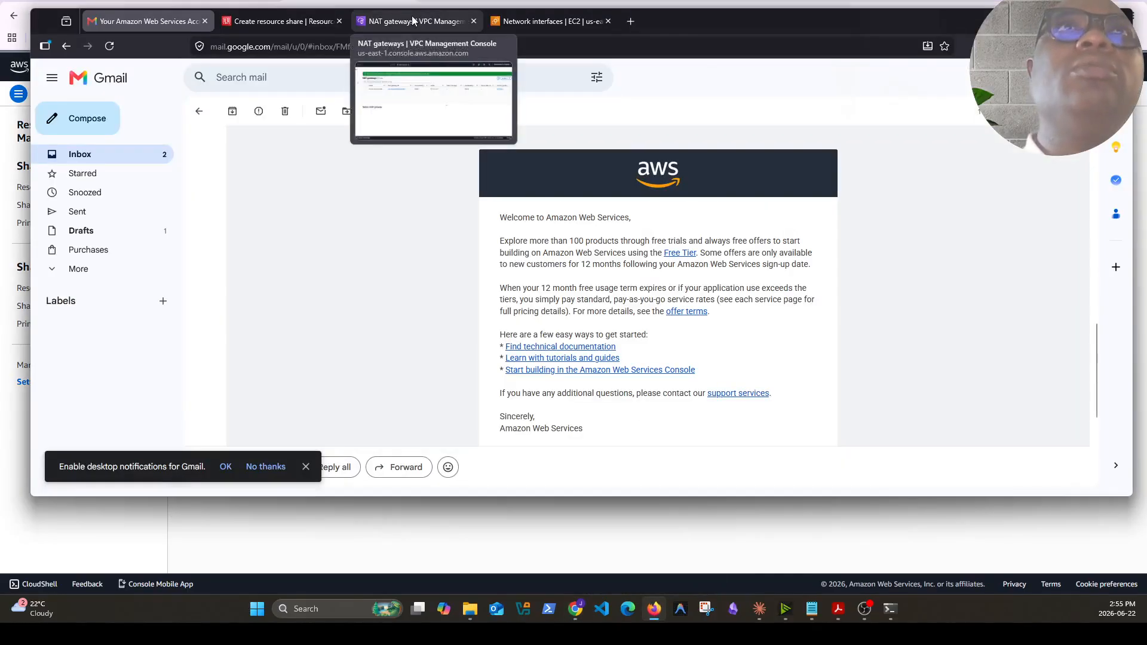
pyautogui.click(280, 21)
pyautogui.click(202, 78)
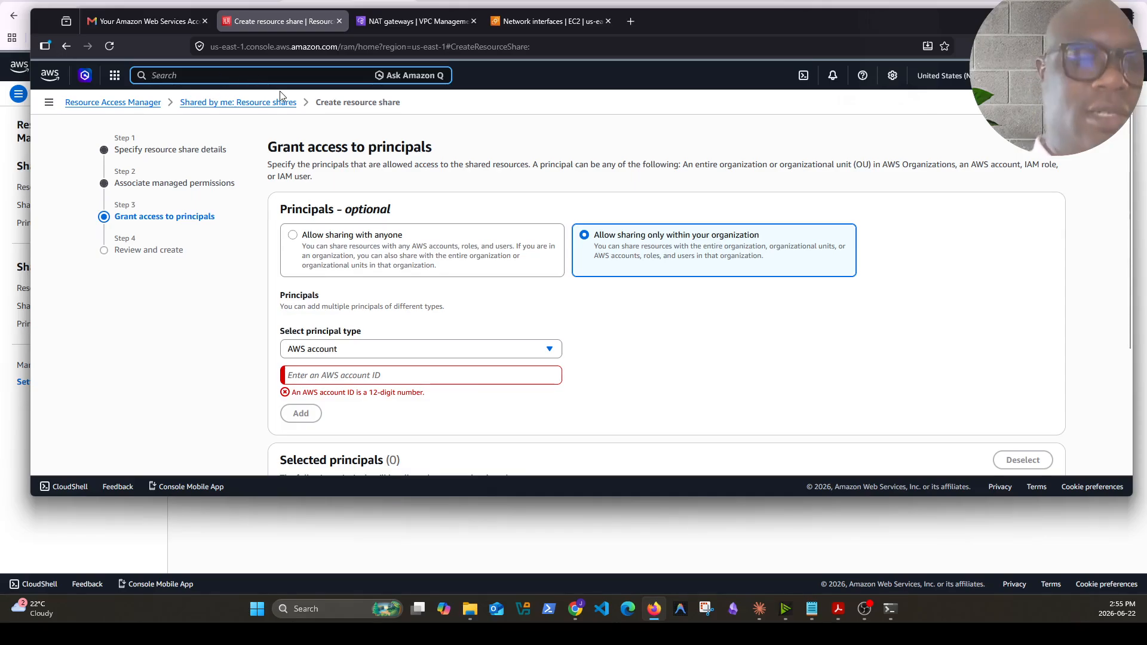
pyautogui.write('reource')
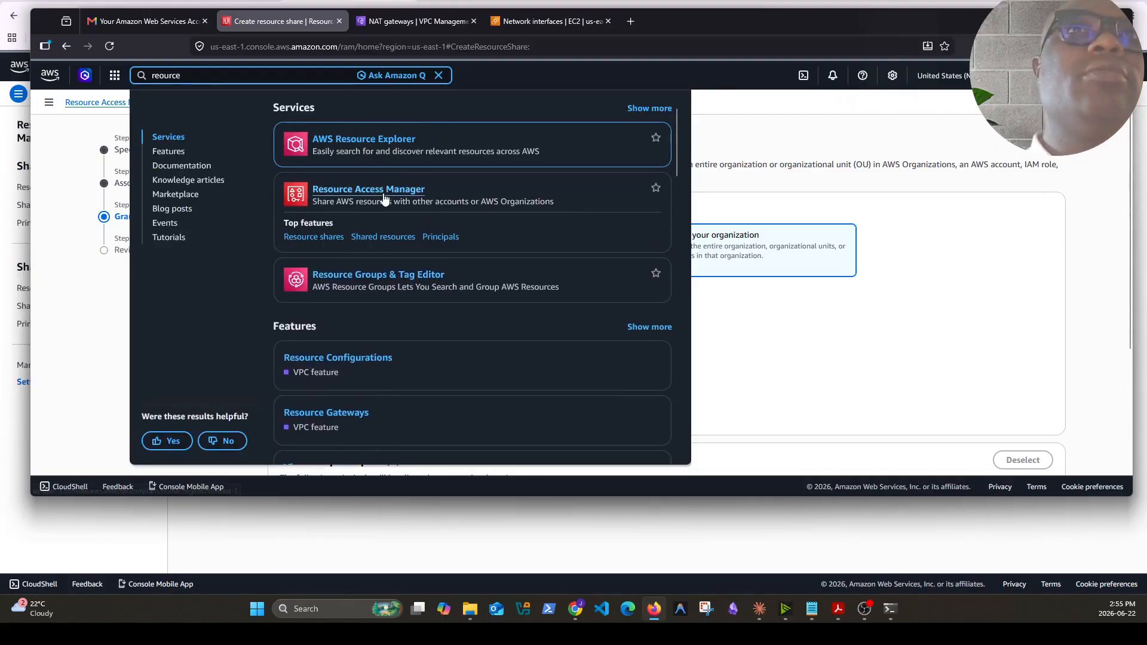
pyautogui.click(385, 189)
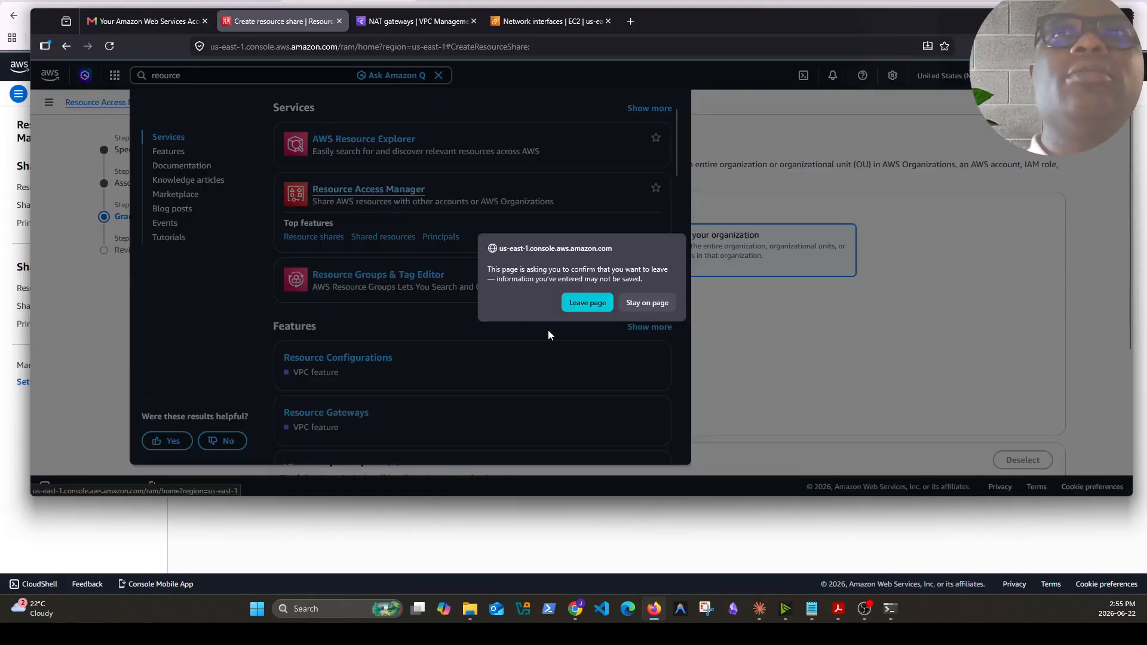
pyautogui.click(588, 302)
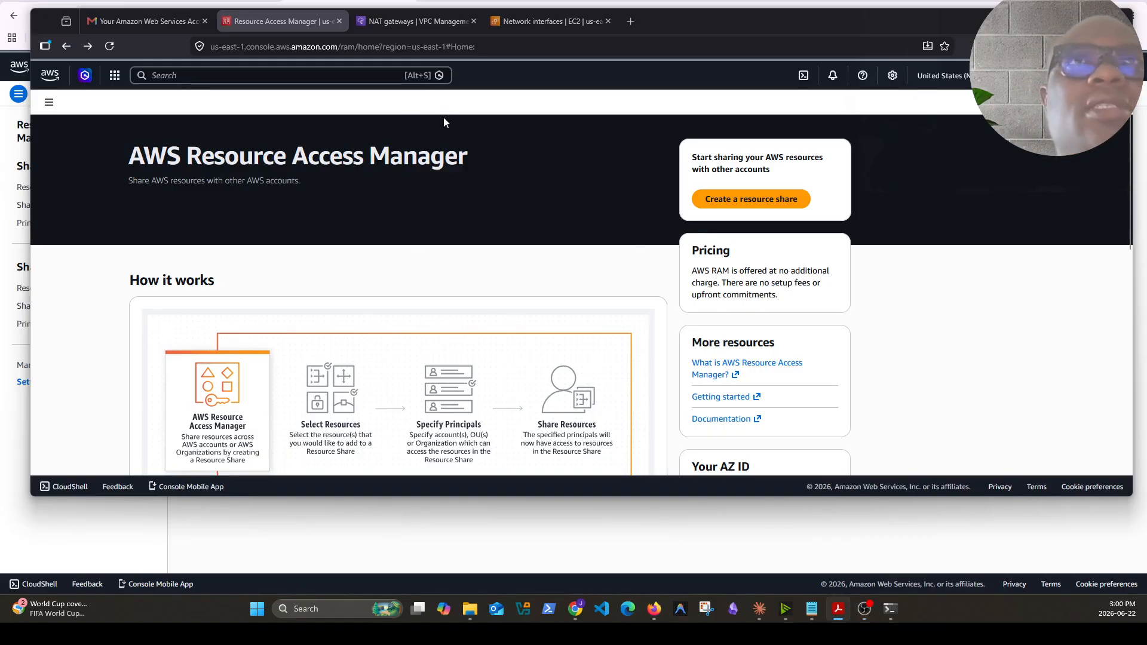
# Start a new resource share named hub-tgw-share and set the resource type to Transit Gateways
pyautogui.click(770, 206)
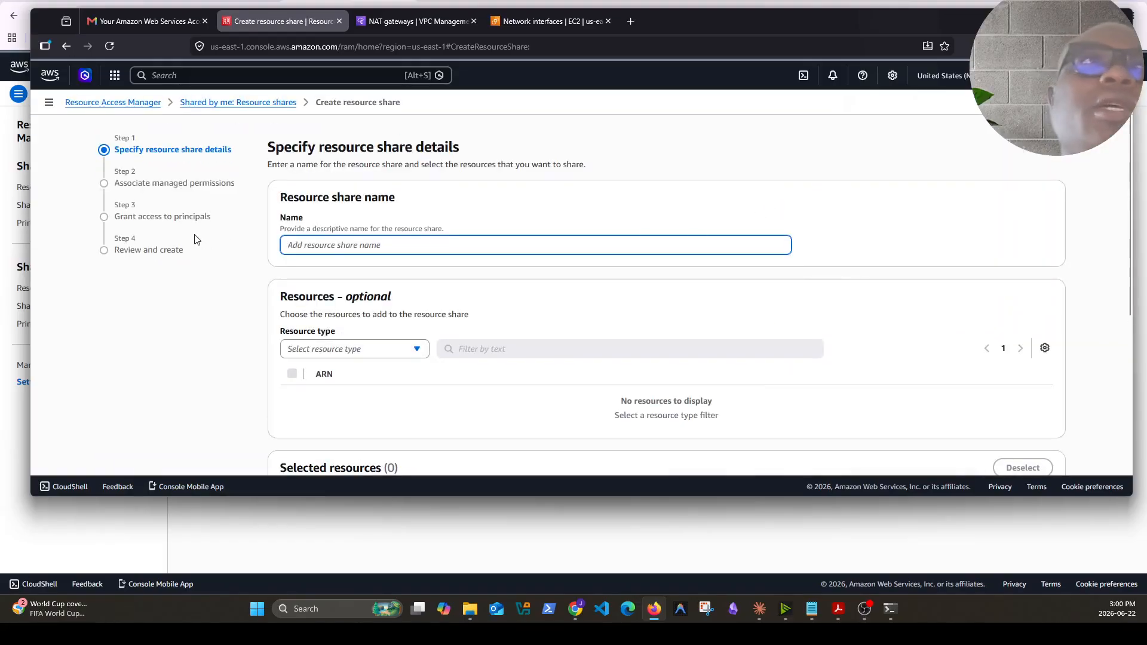
pyautogui.click(353, 351)
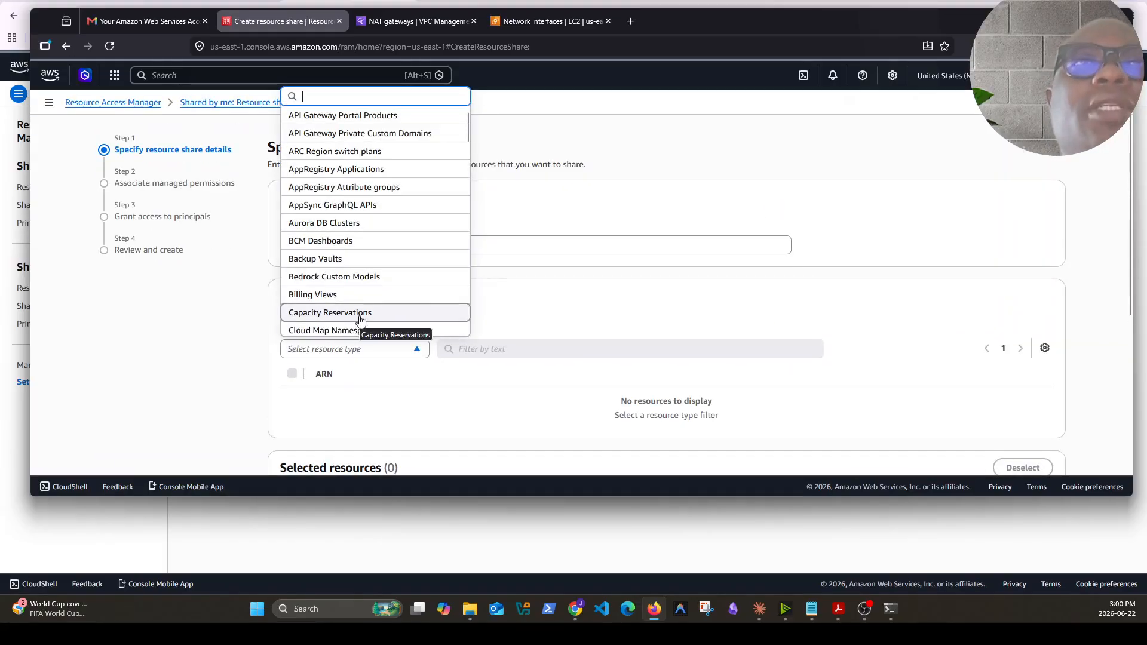
pyautogui.scroll(-10, 360, 321)
pyautogui.scroll(-15, 364, 321)
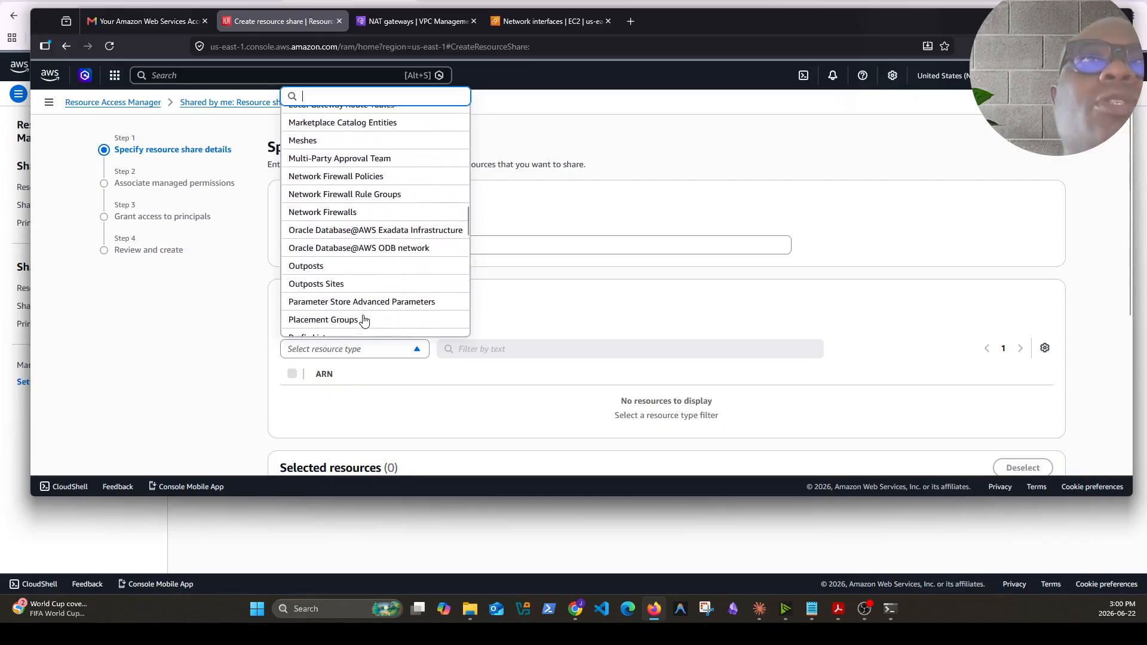
pyautogui.click(358, 256)
# Proceed past the resource selection and managed permissions pages of the resource share wizard
pyautogui.scroll(-2, 520, 418)
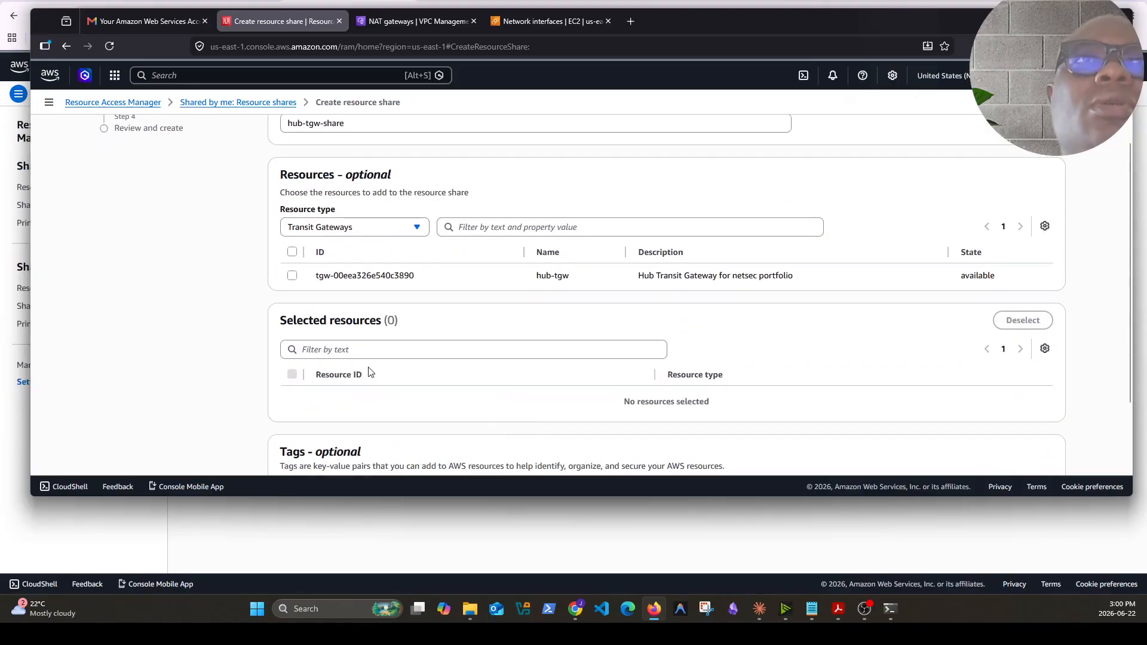
pyautogui.scroll(-3, 609, 356)
pyautogui.scroll(2, 507, 314)
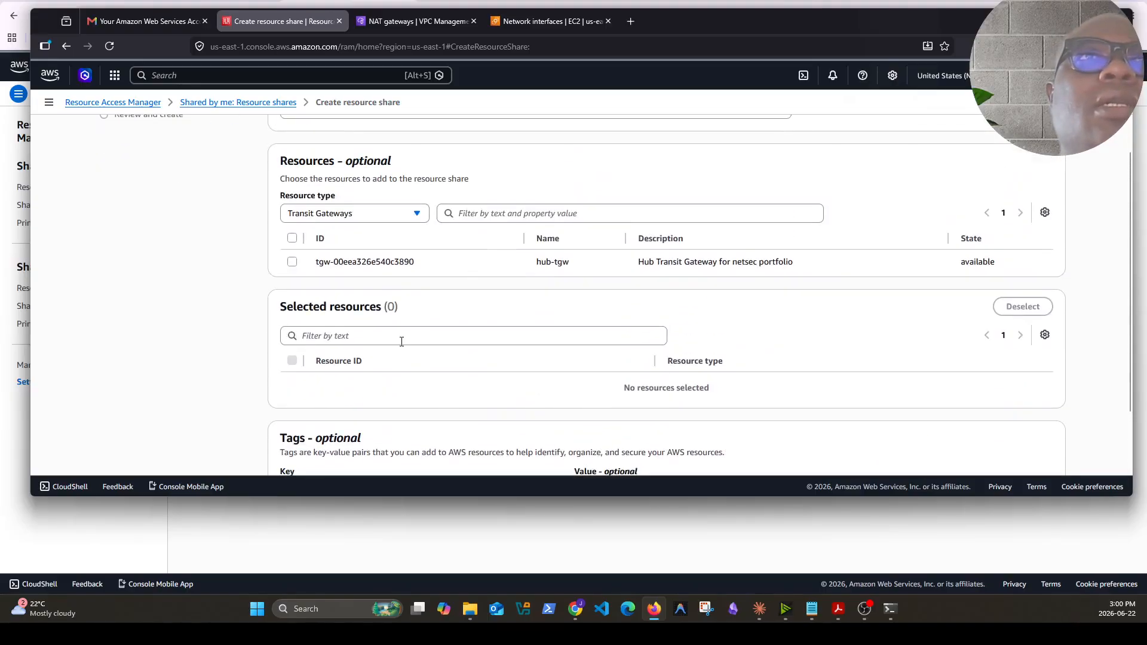
pyautogui.scroll(-1, 472, 353)
pyautogui.scroll(-2, 472, 352)
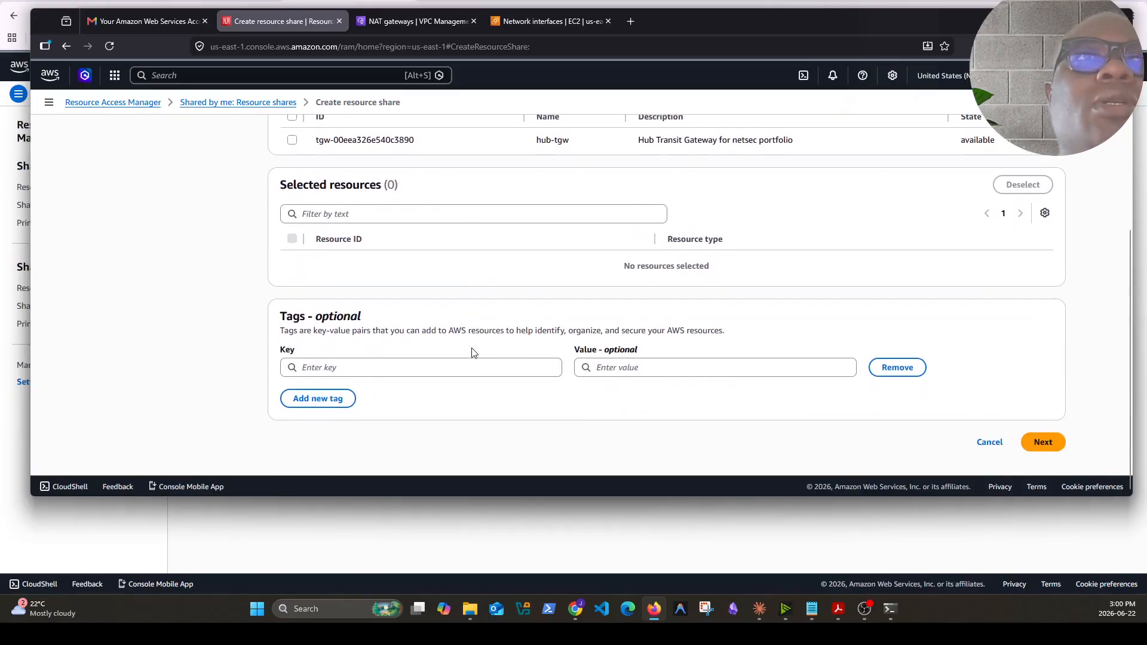
pyautogui.click(1047, 449)
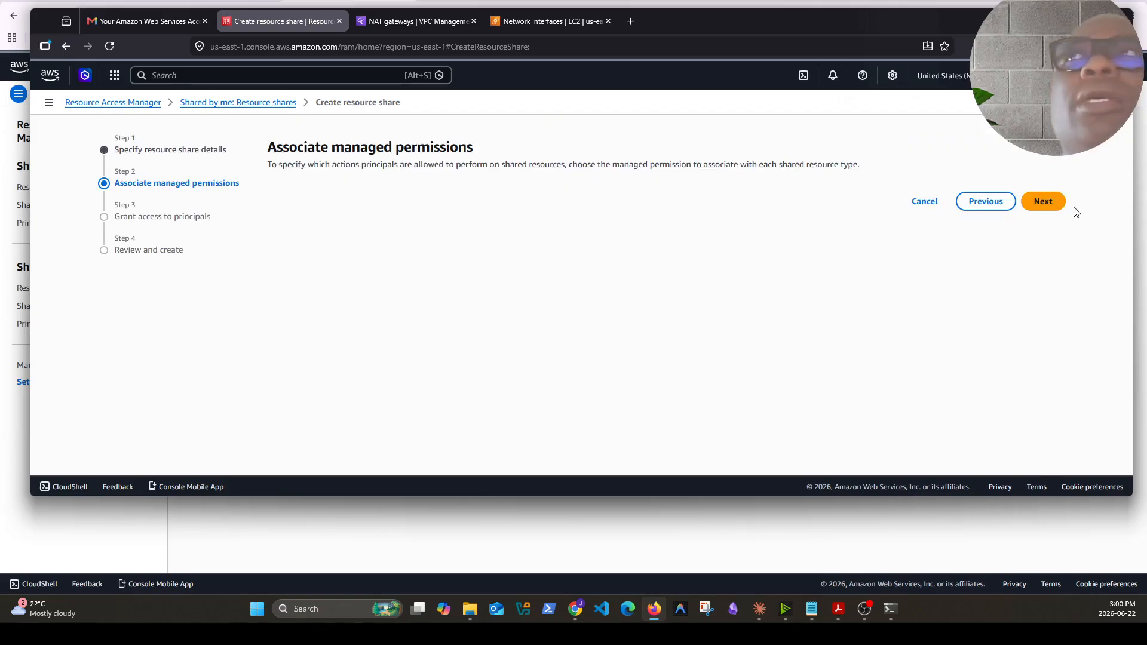
pyautogui.click(1039, 203)
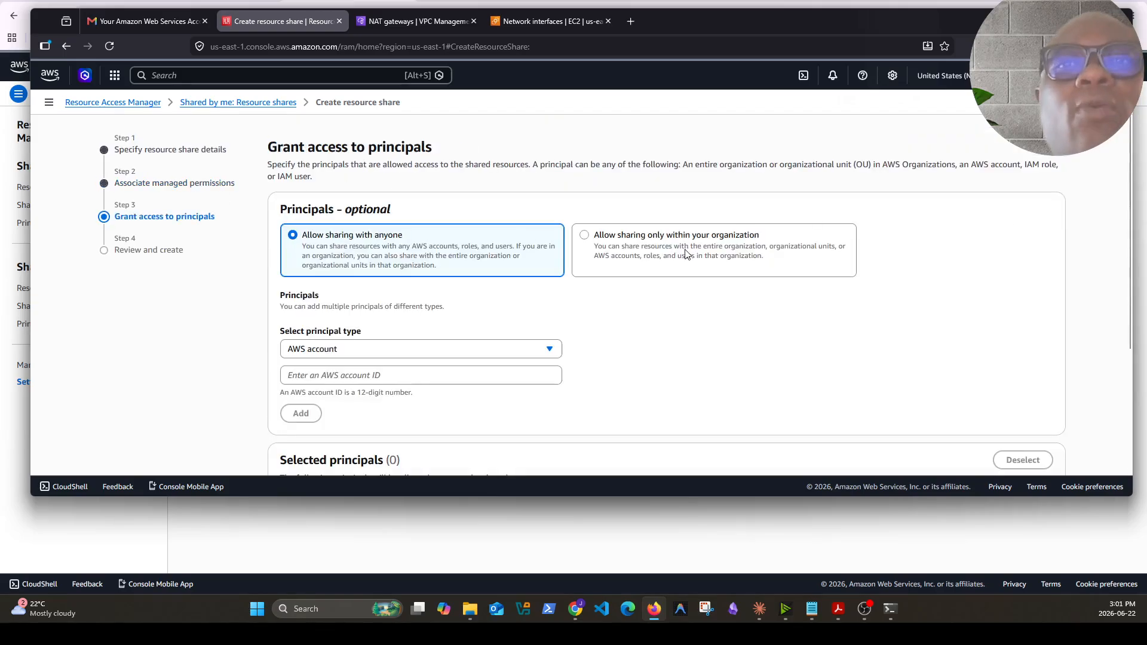
# Allow sharing only within the organization and compare the principal types, keeping AWS account selected
pyautogui.click(584, 236)
pyautogui.click(461, 355)
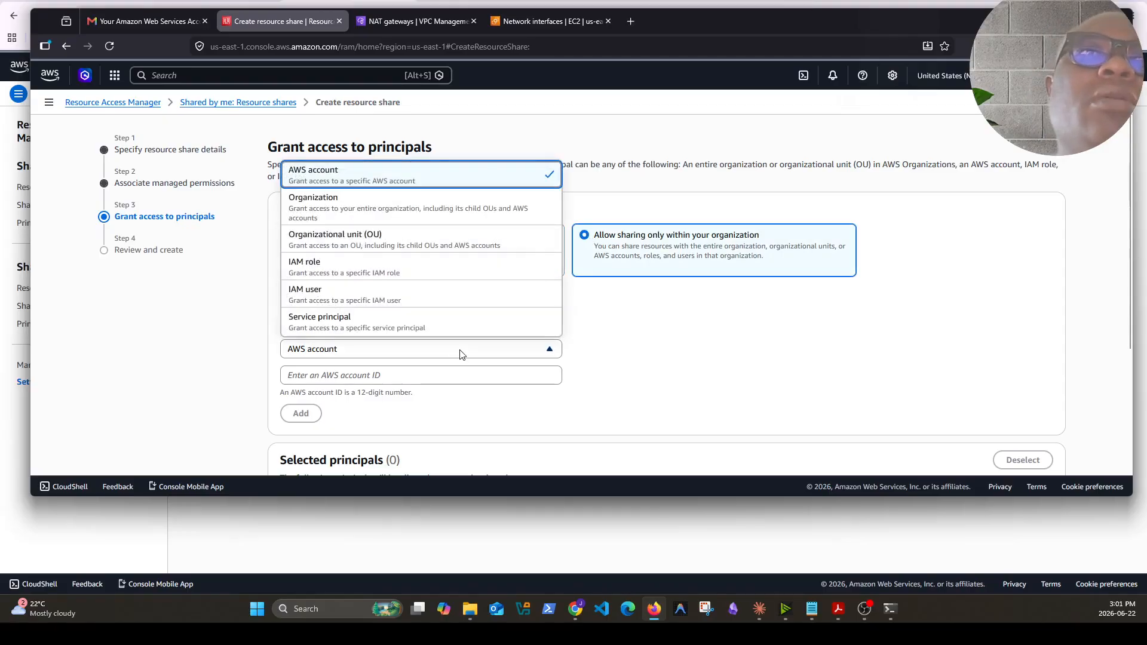
pyautogui.click(359, 180)
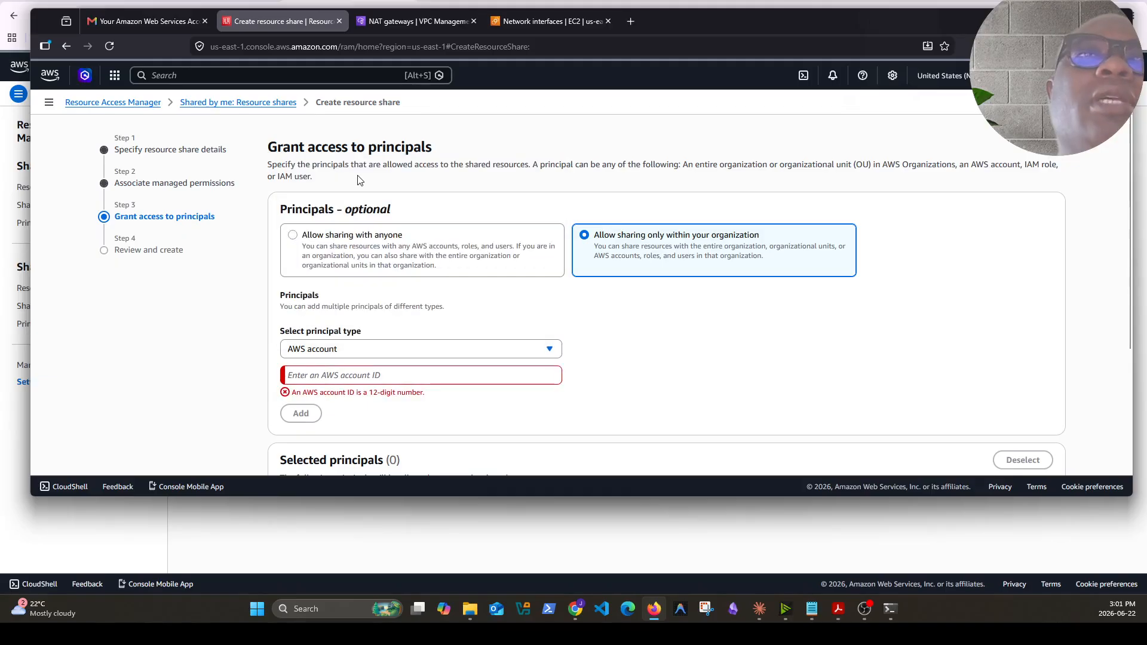
pyautogui.click(472, 379)
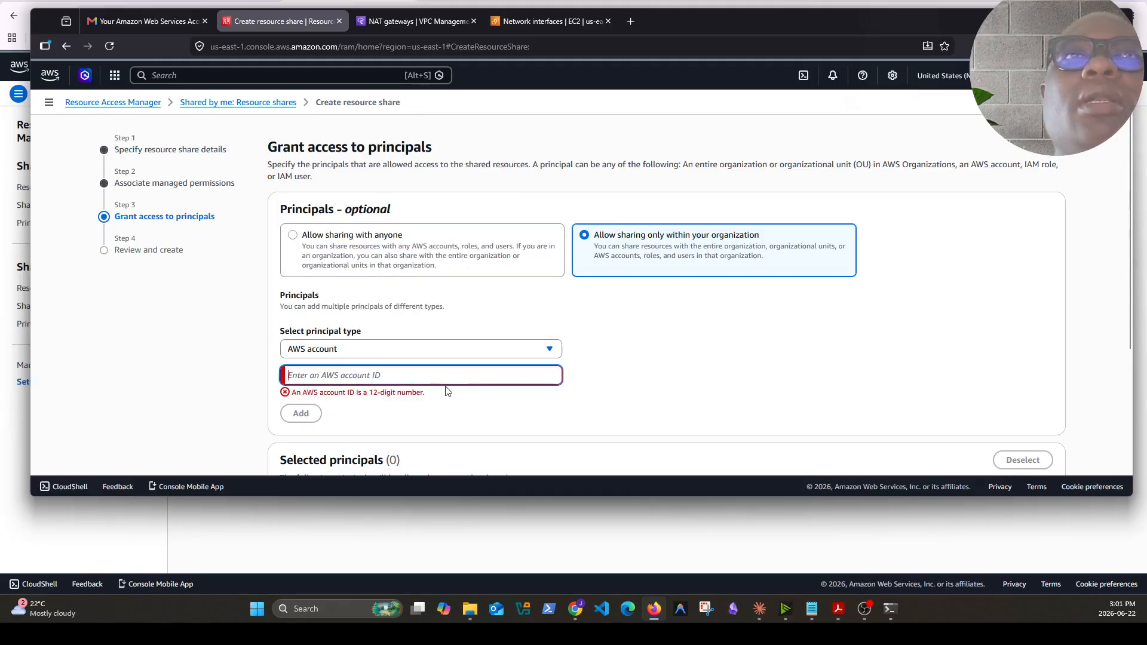
pyautogui.click(545, 351)
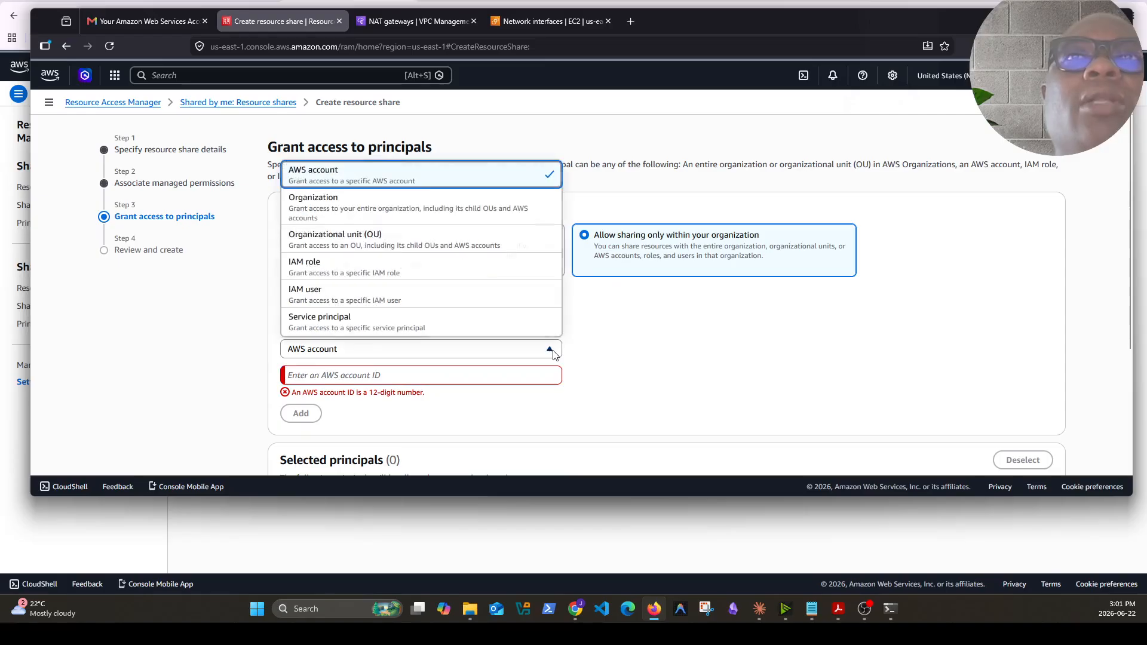
pyautogui.click(378, 209)
pyautogui.click(398, 375)
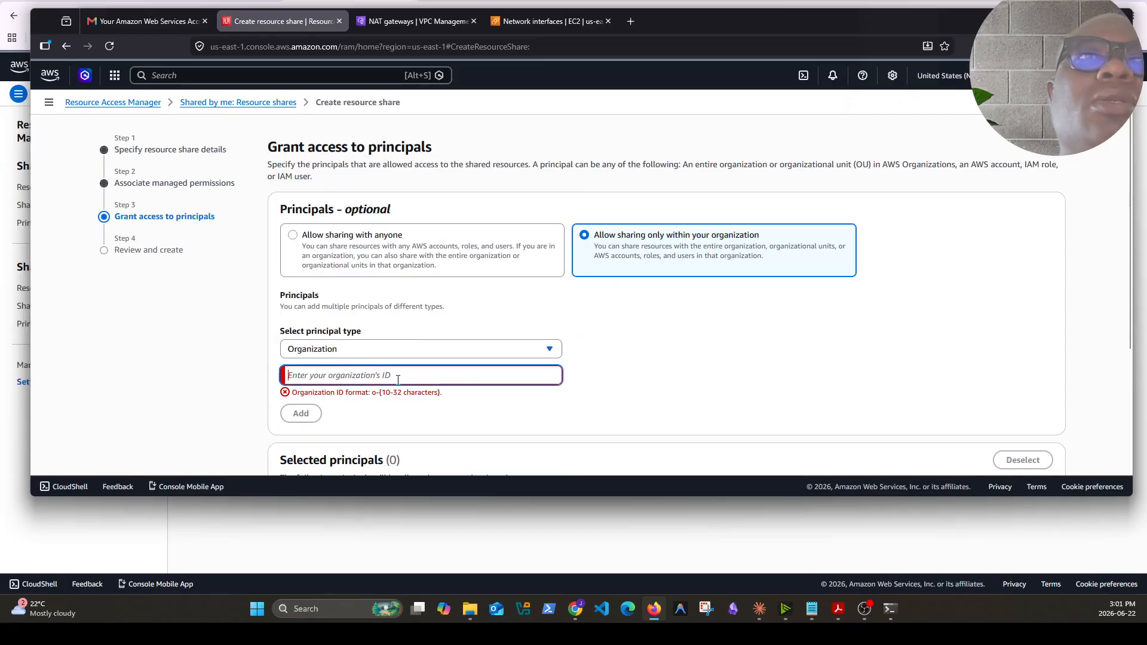
pyautogui.click(544, 349)
pyautogui.click(378, 268)
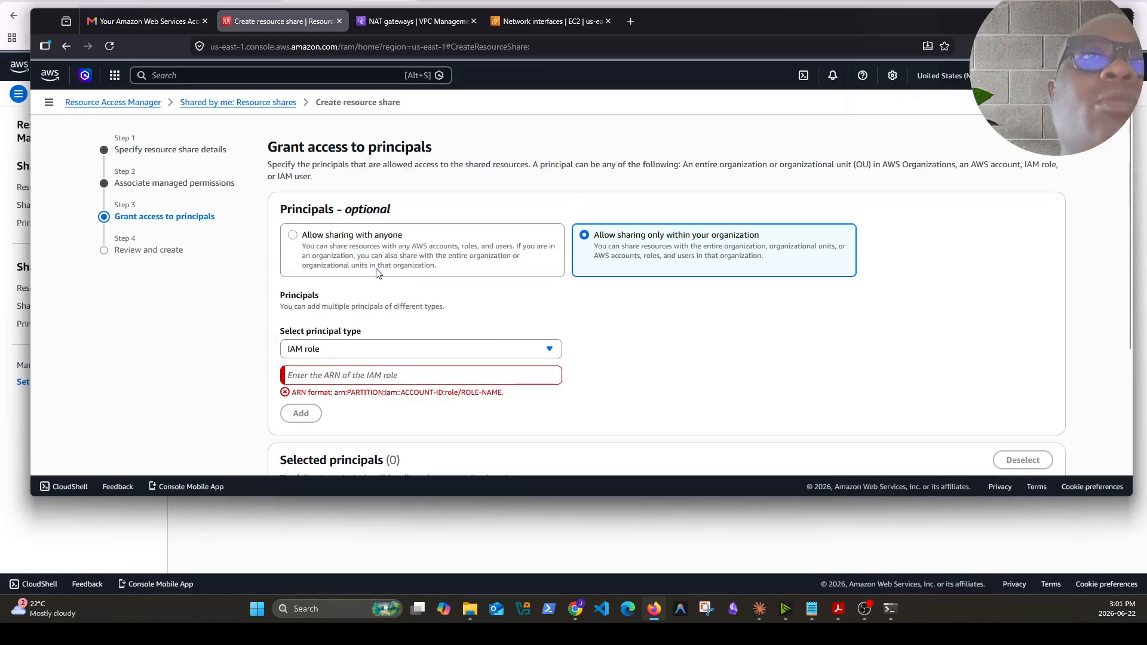
pyautogui.click(552, 354)
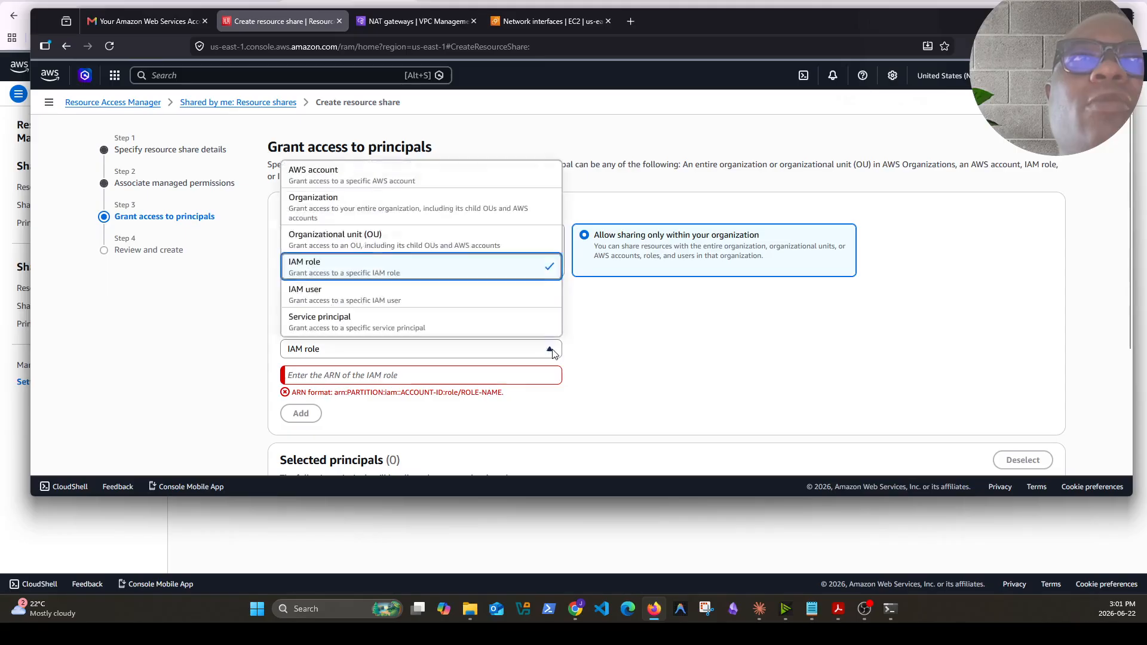
pyautogui.scroll(-2, 452, 287)
pyautogui.scroll(2, 453, 287)
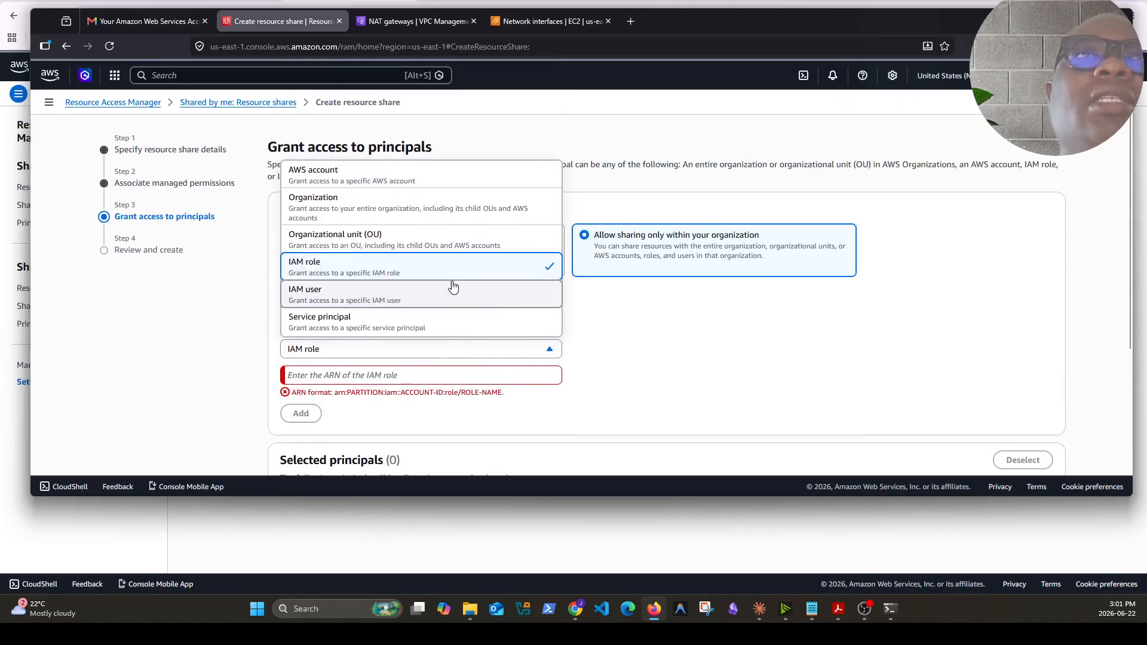
pyautogui.click(380, 181)
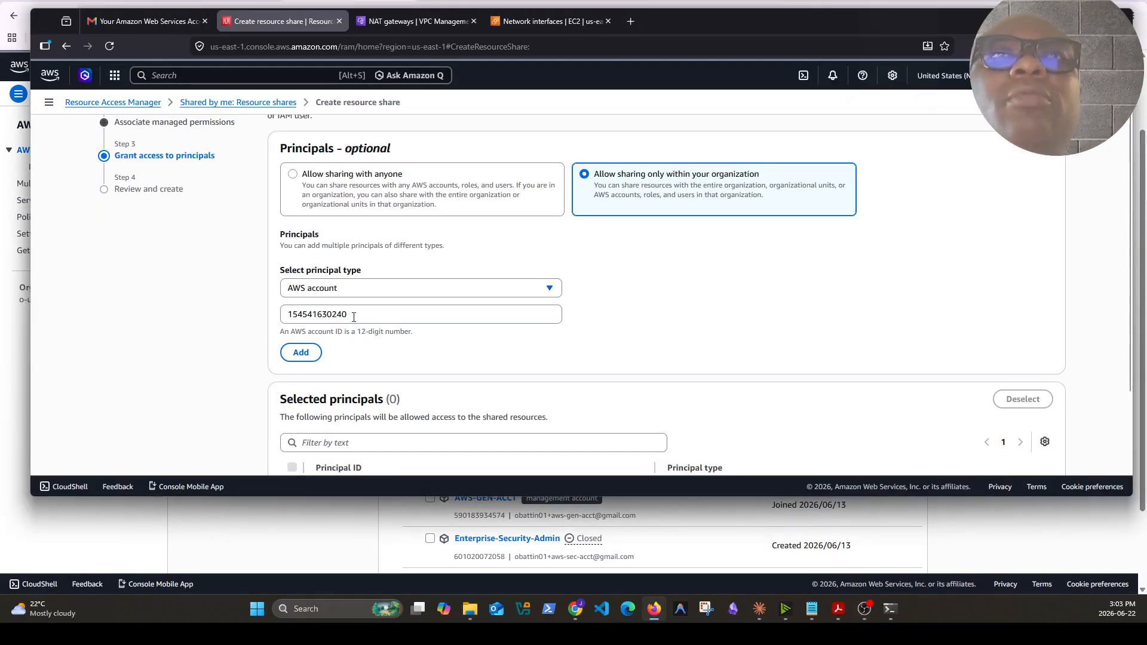
# Add the member AWS account's ID as a principal and paste a second account ID into the field
pyautogui.click(301, 353)
pyautogui.hotkey('ctrl', 'v')
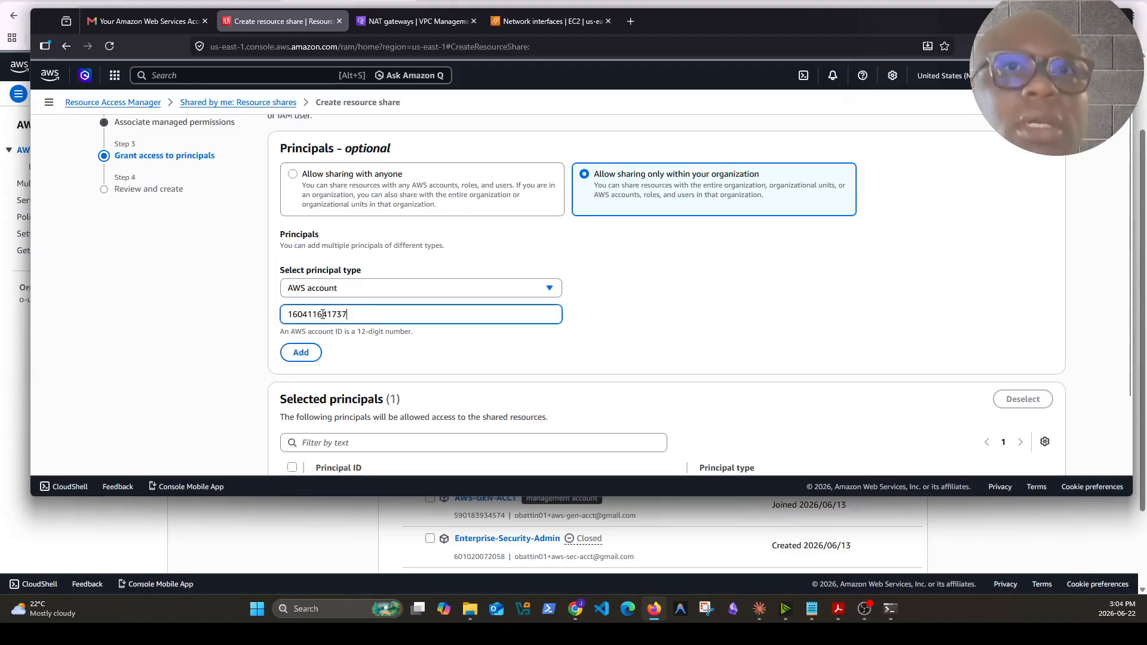
# Review the resource share's details and principals, then create the resource share
pyautogui.scroll(-3, 830, 400)
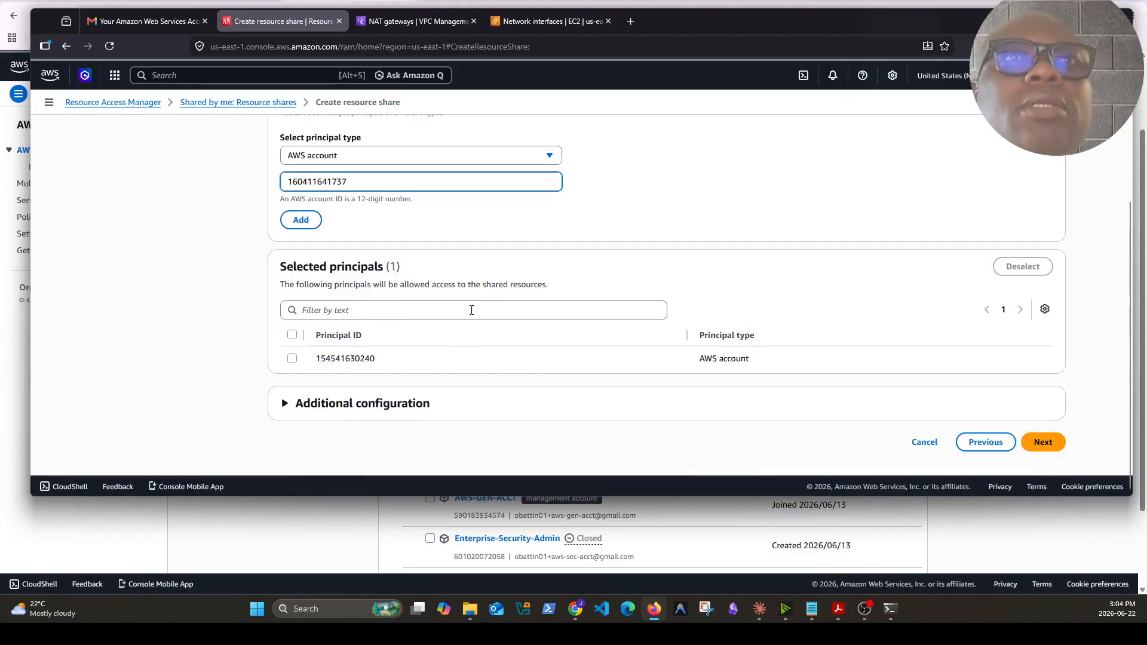
pyautogui.click(1043, 442)
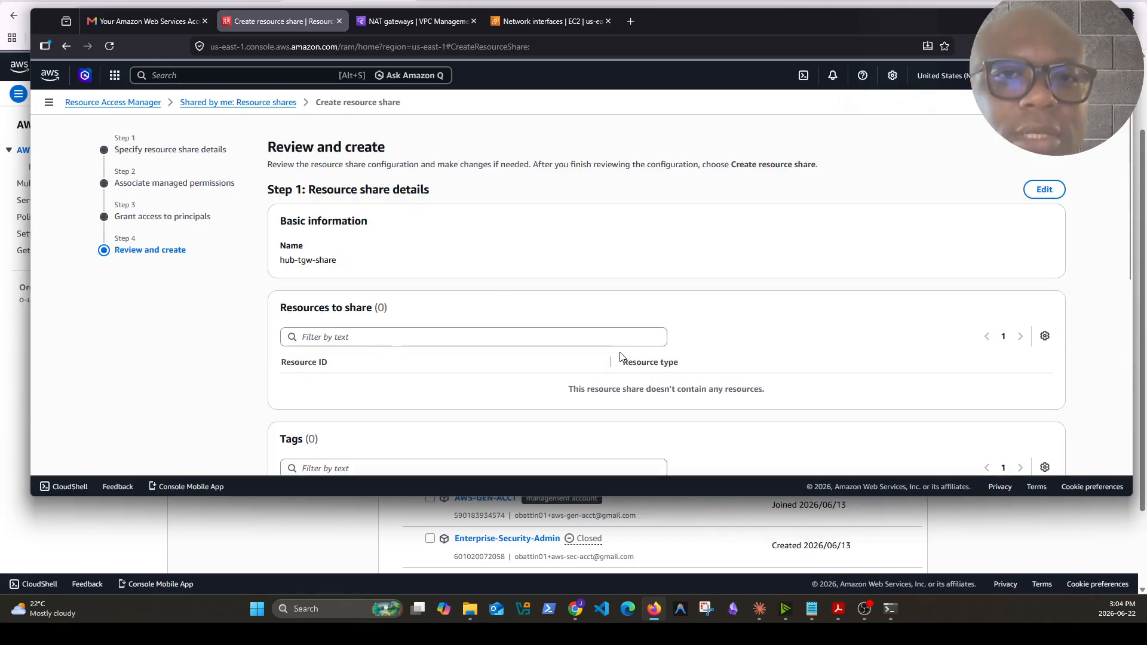
pyautogui.scroll(-3, 596, 356)
pyautogui.scroll(3, 596, 356)
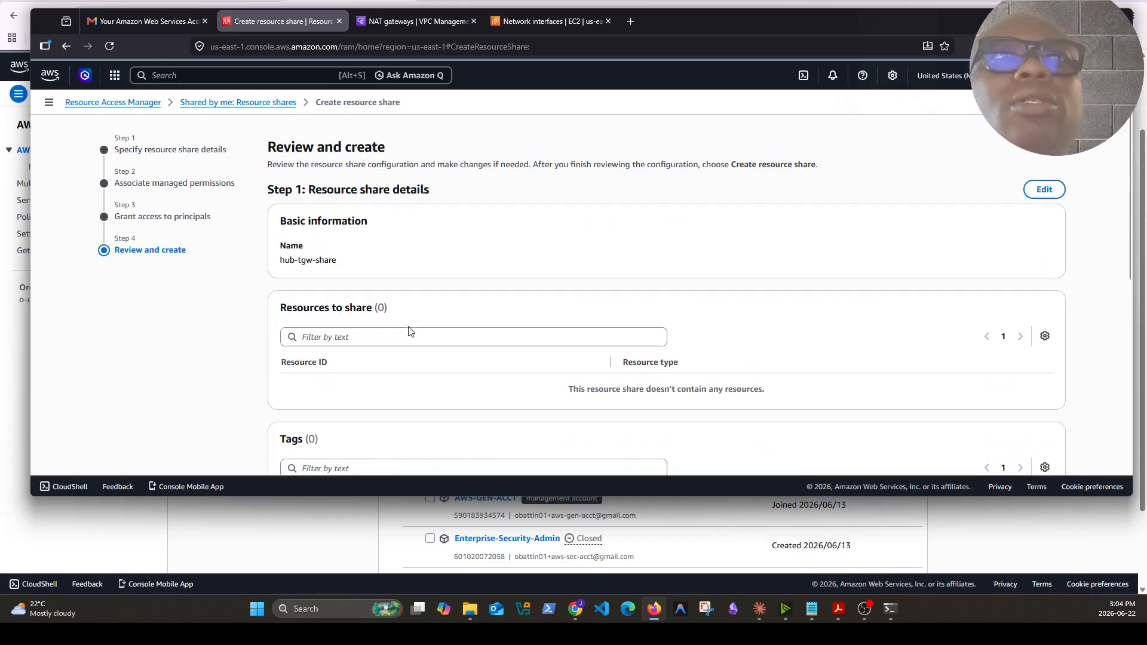
pyautogui.scroll(-6, 320, 259)
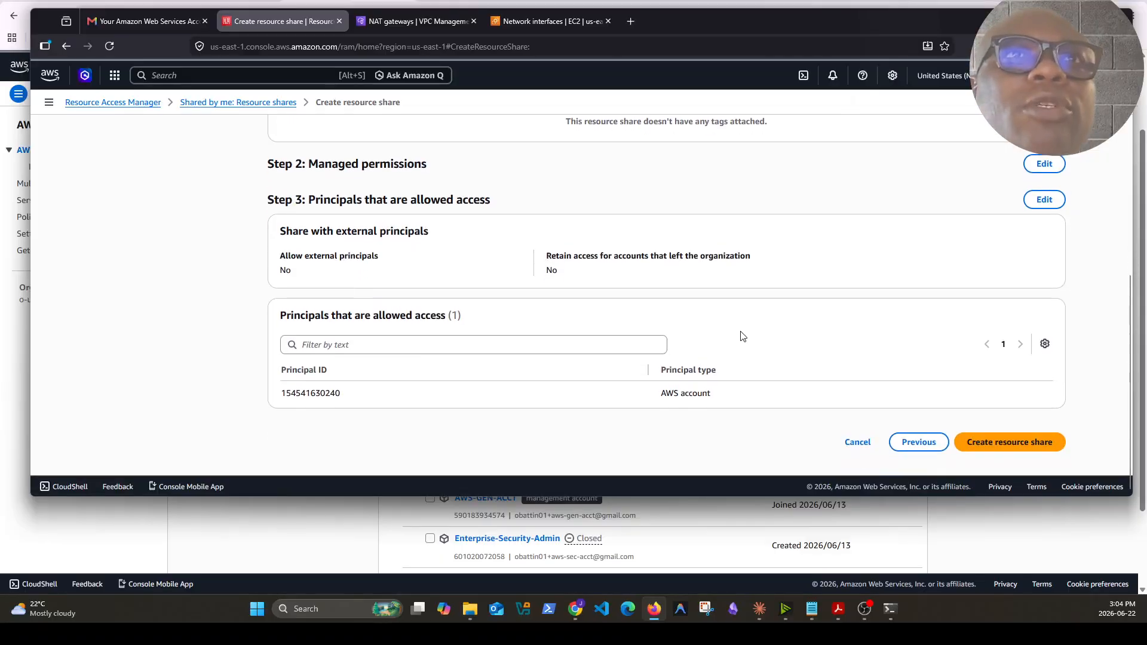
pyautogui.scroll(6, 615, 390)
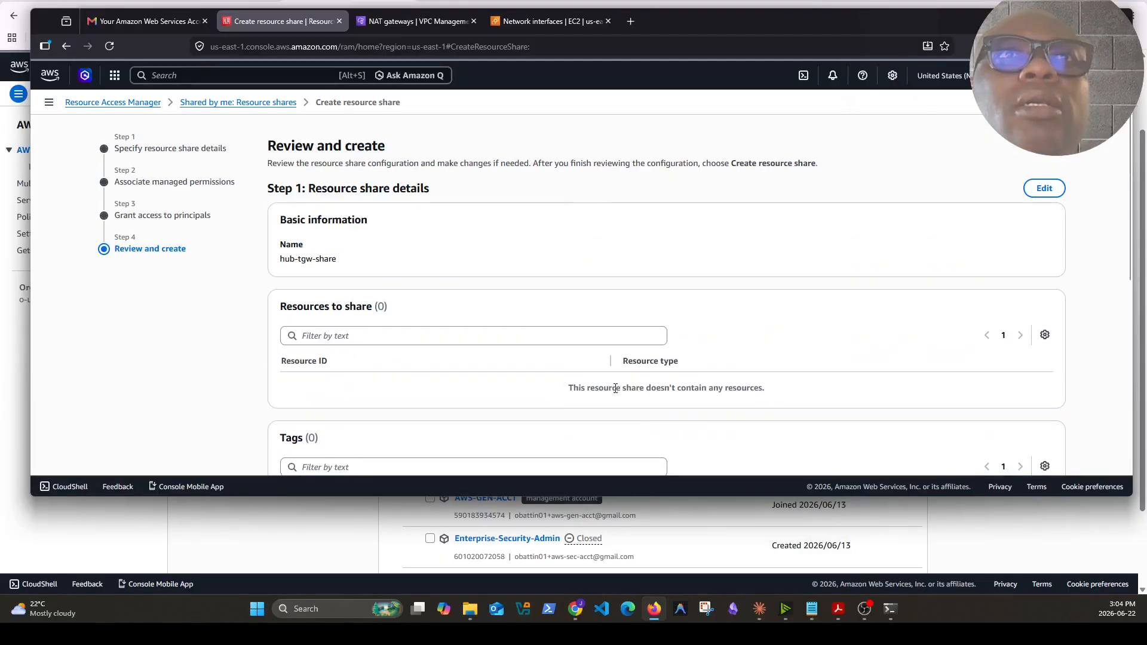
pyautogui.scroll(-4, 616, 390)
pyautogui.scroll(-3, 1057, 392)
pyautogui.click(1028, 440)
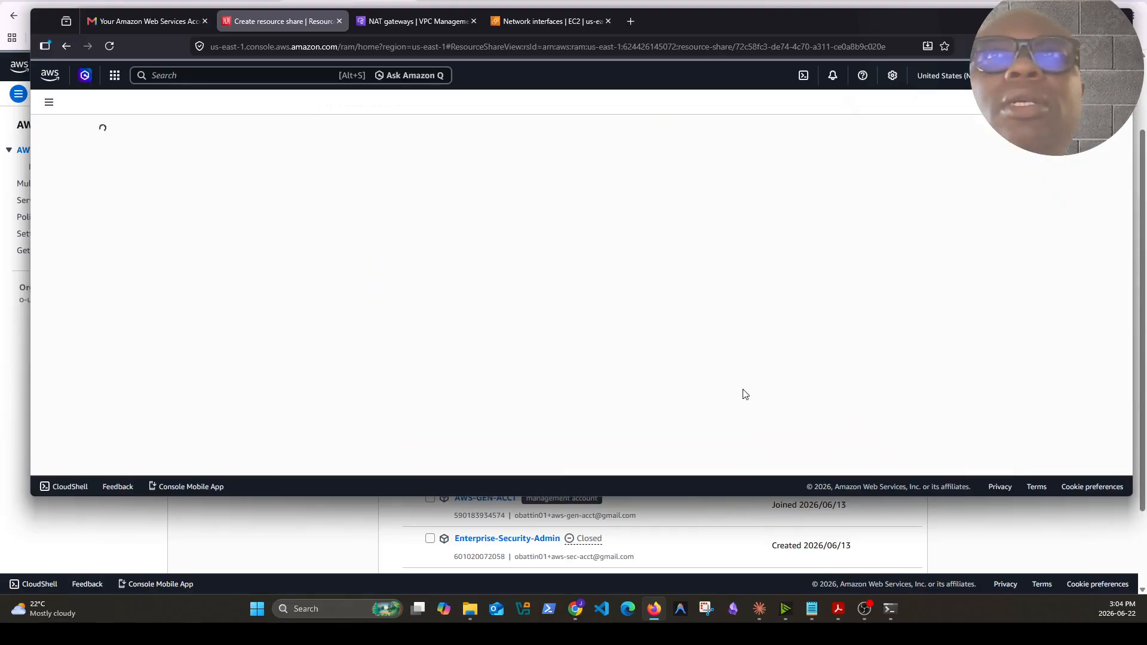
# Check the new share's shared principals and return to the list of resource shares
pyautogui.scroll(-3, 625, 346)
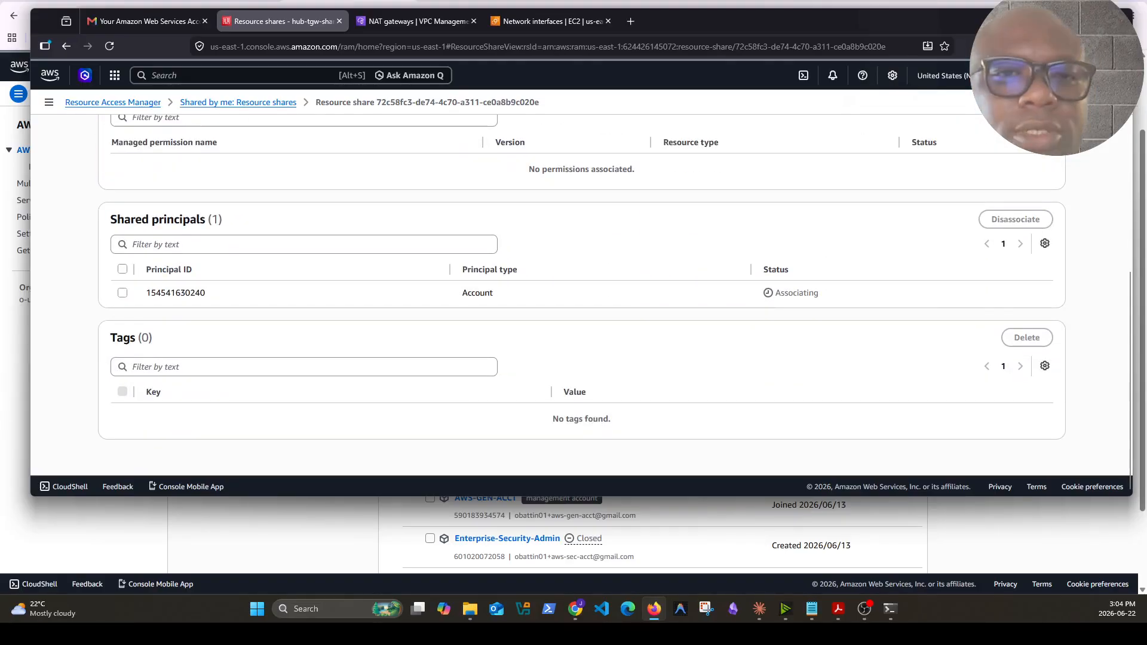
pyautogui.scroll(3, 913, 275)
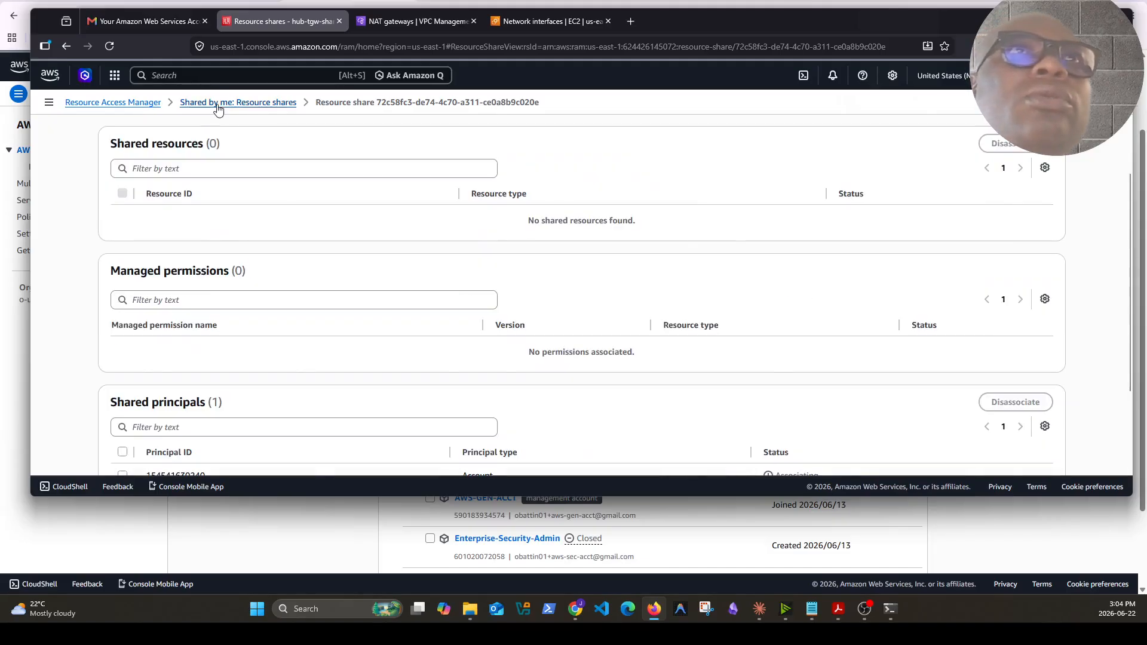
pyautogui.click(218, 103)
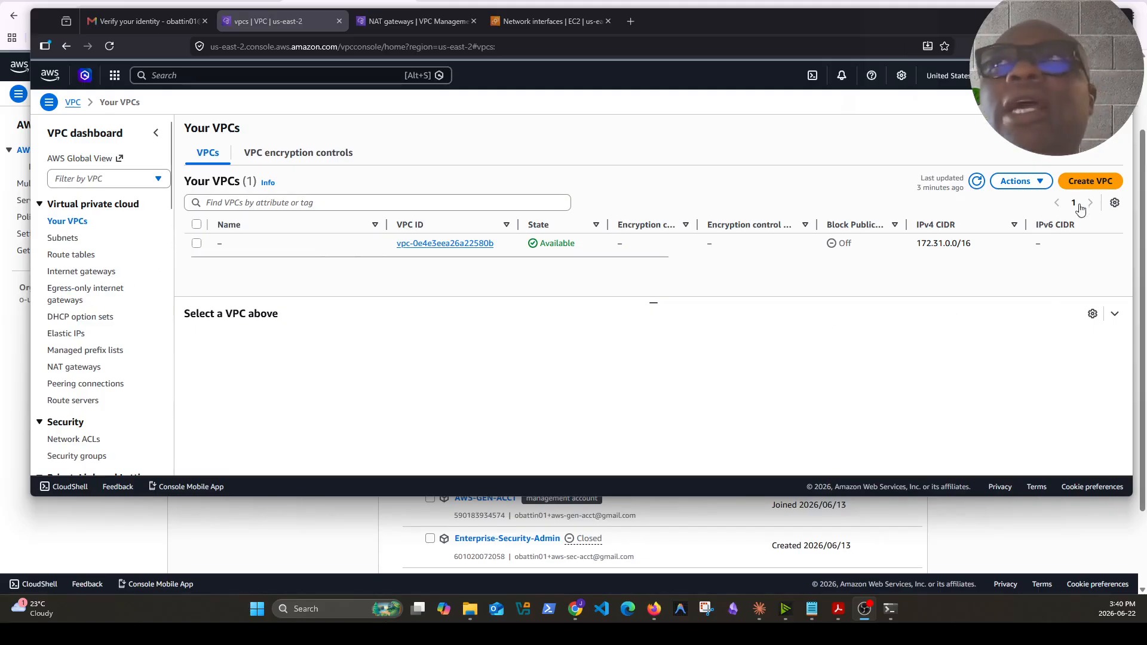
# Start a new VPC with the VPC-and-more option, prod name prefix, and IPv4 CIDR block 10.1.0.0/16
pyautogui.click(1088, 186)
pyautogui.click(445, 233)
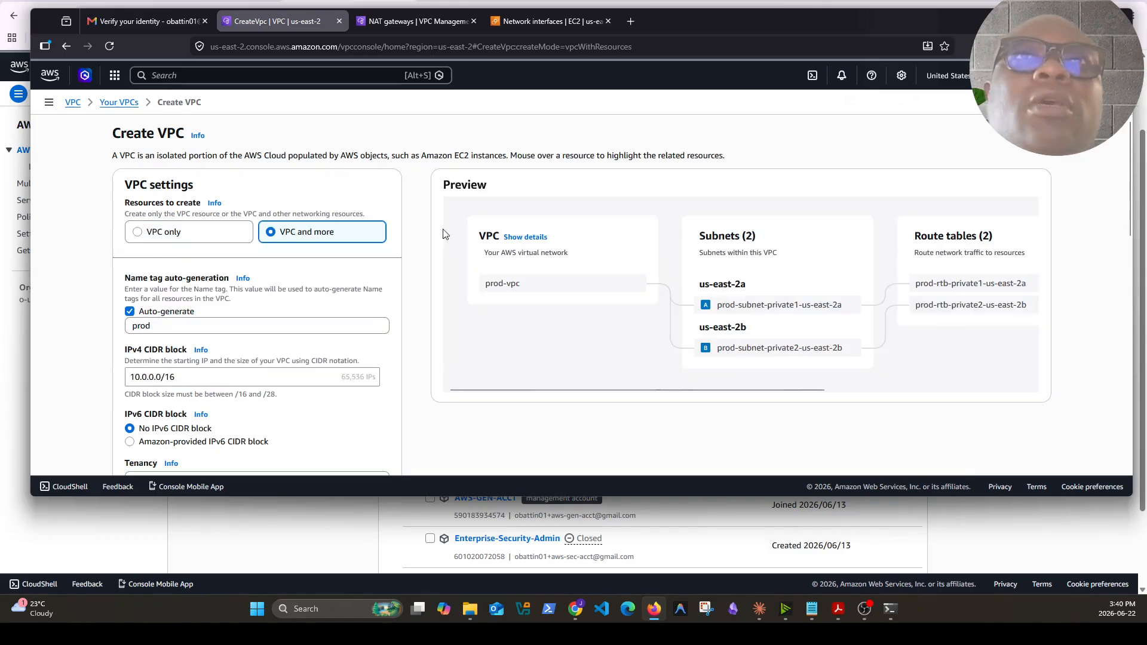
pyautogui.click(223, 331)
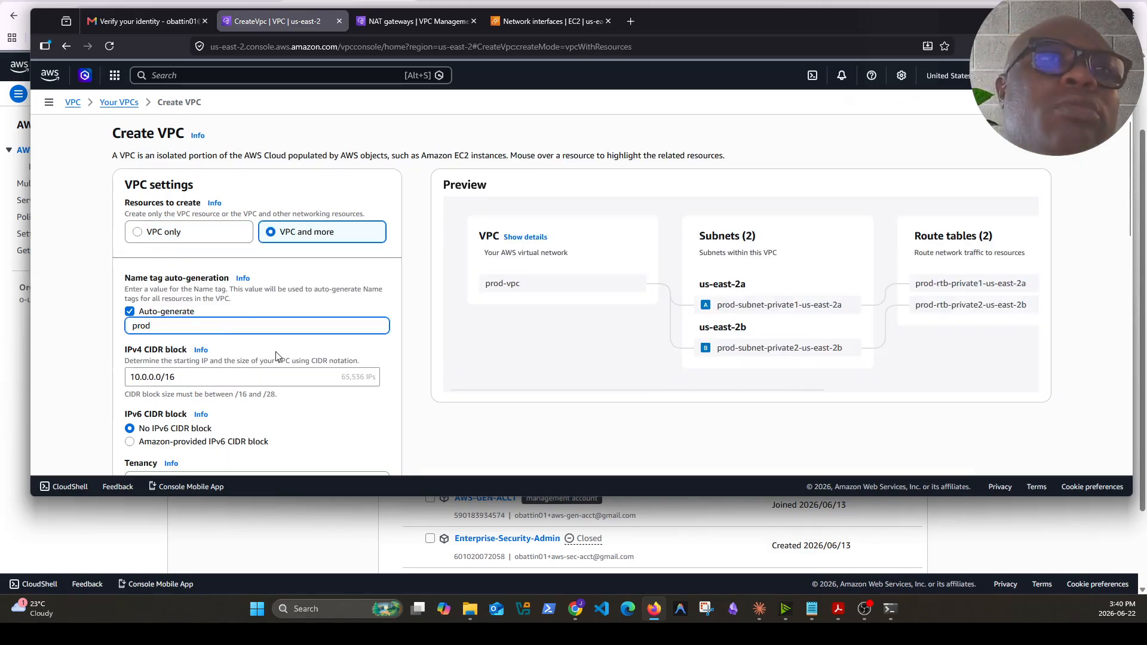
pyautogui.scroll(-3, 279, 357)
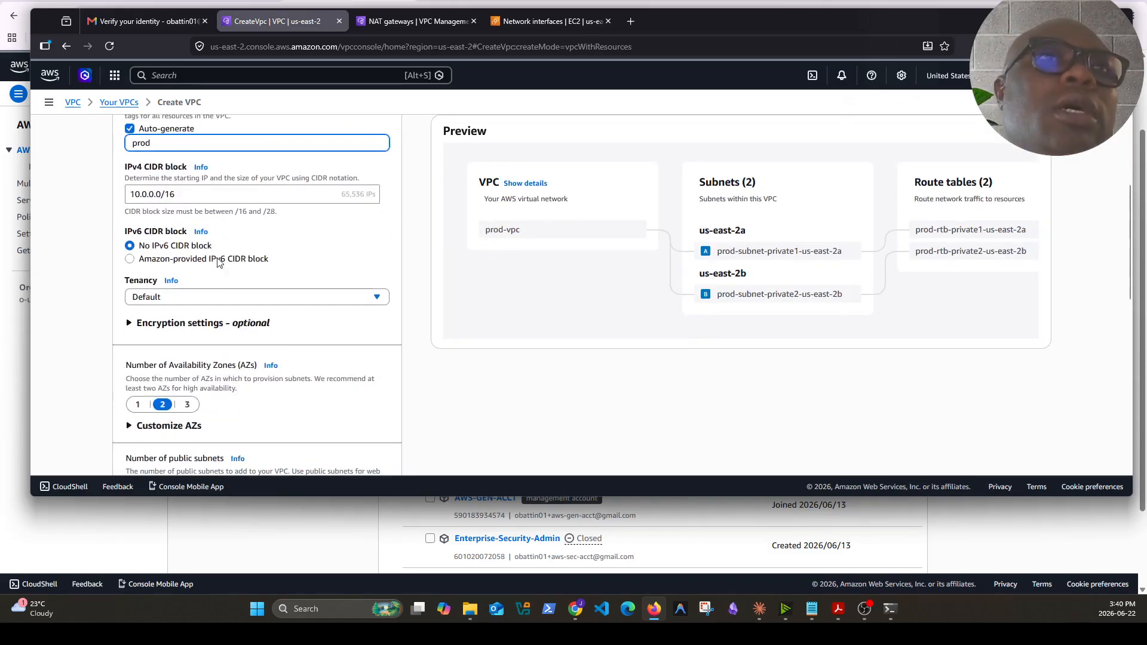
pyautogui.click(149, 195)
pyautogui.press('BackSpace')
pyautogui.write('1')
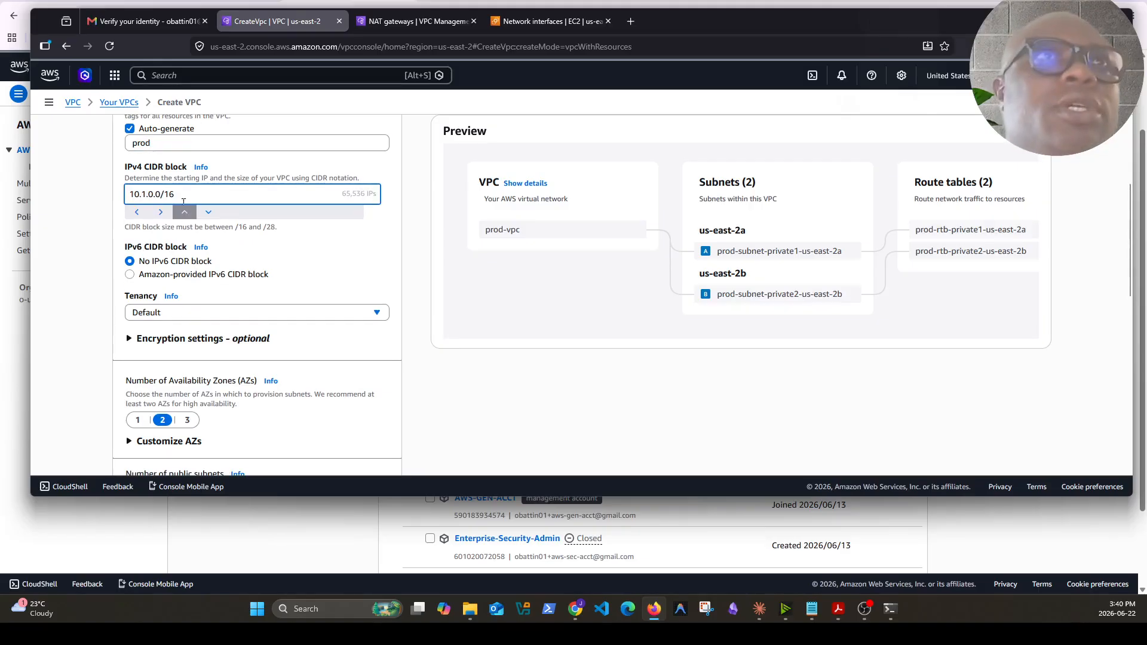
pyautogui.click(327, 242)
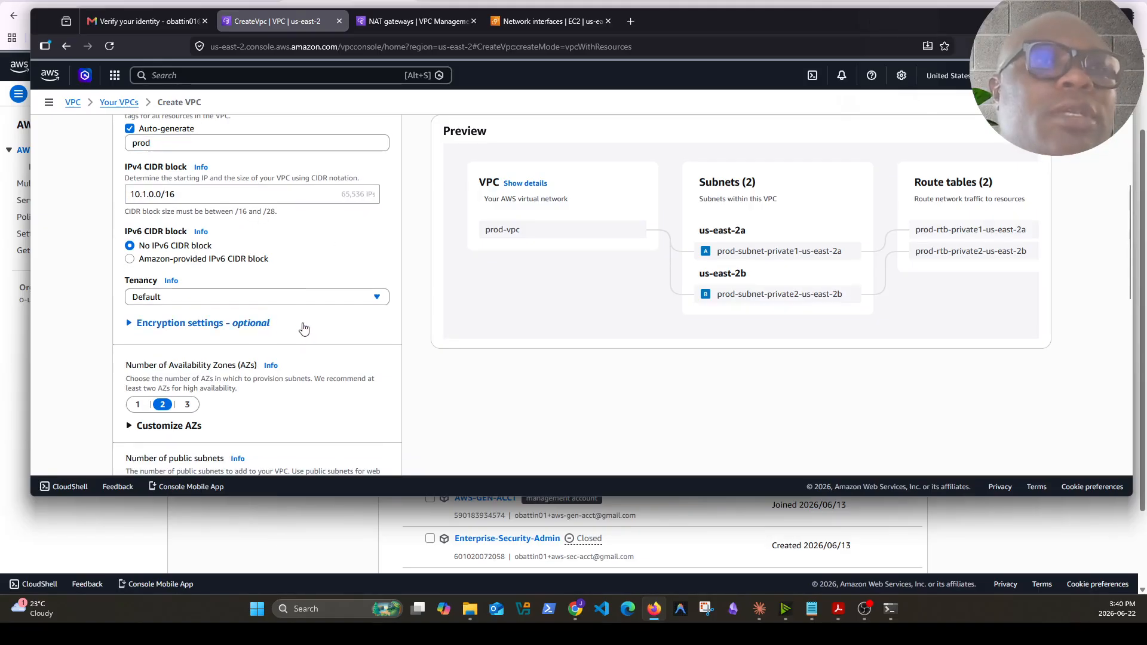
# Customize the subnet CIDR blocks and set the us-east-2a private subnet to 10.1.1.0/24
pyautogui.scroll(-2, 247, 328)
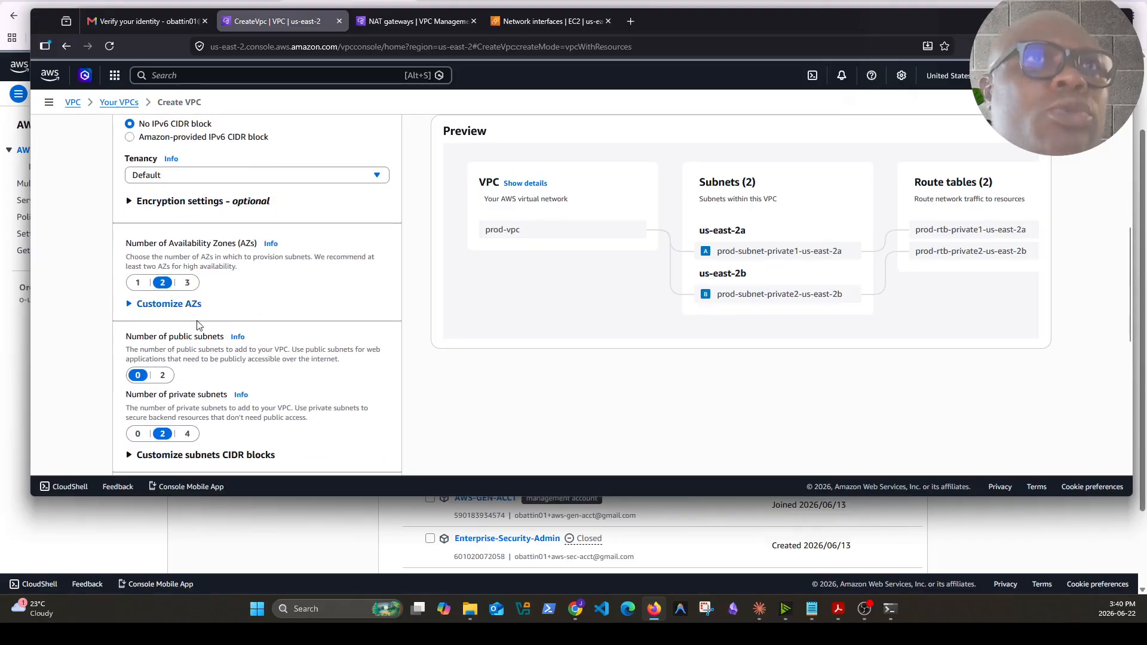
pyautogui.scroll(-2, 188, 307)
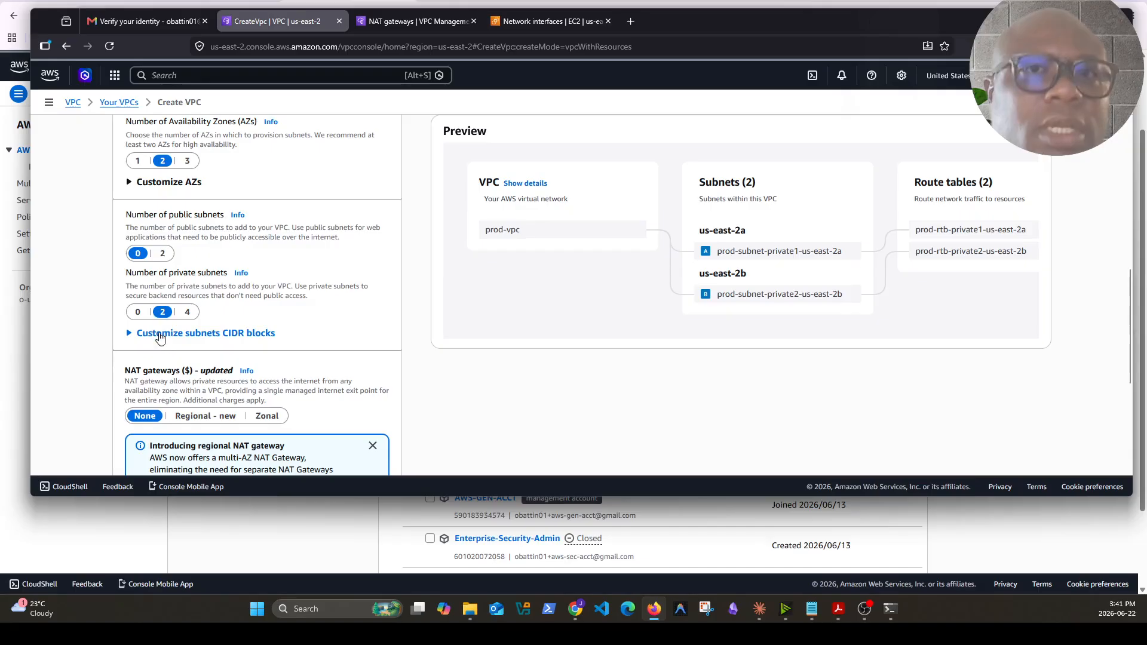
pyautogui.scroll(-2, 239, 331)
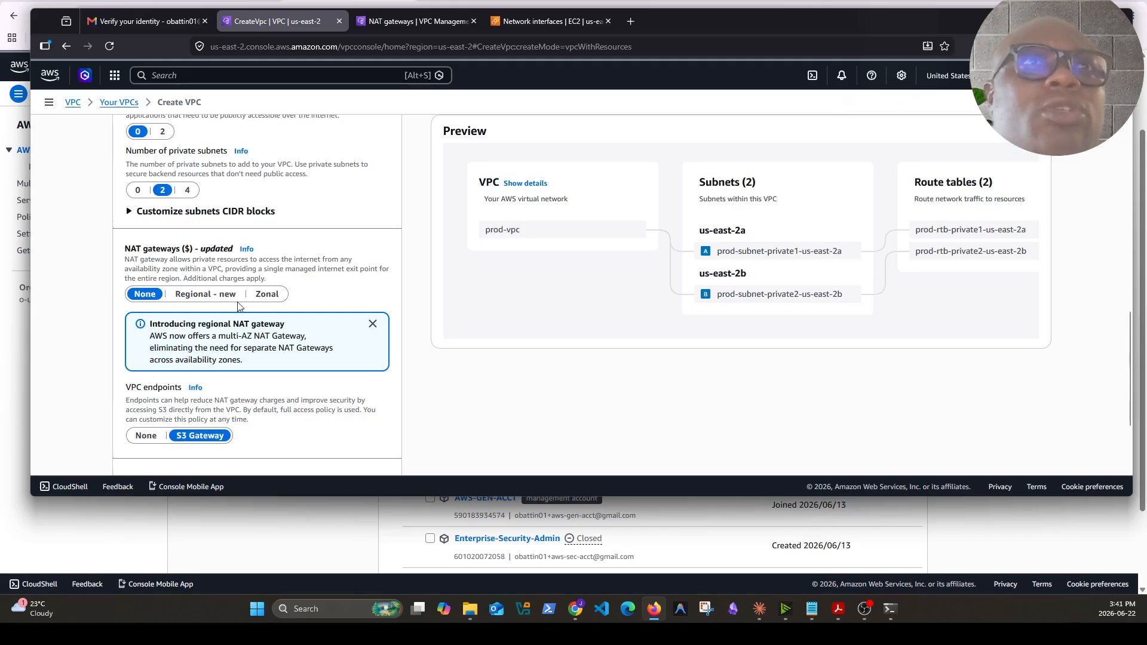
pyautogui.scroll(1, 200, 353)
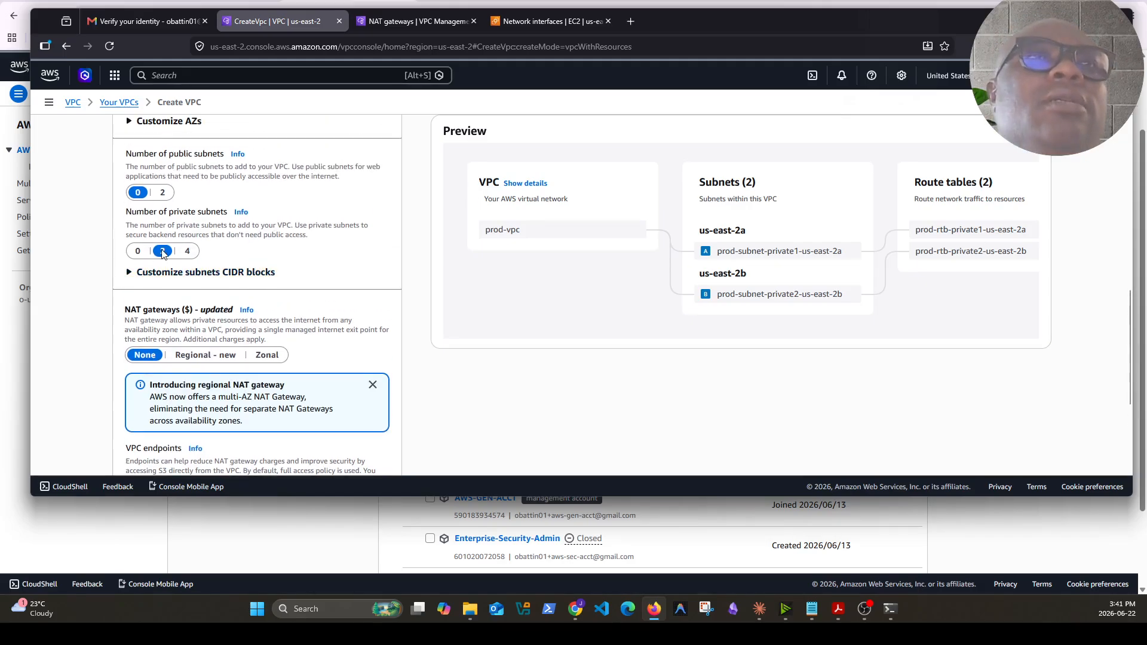
pyautogui.click(132, 272)
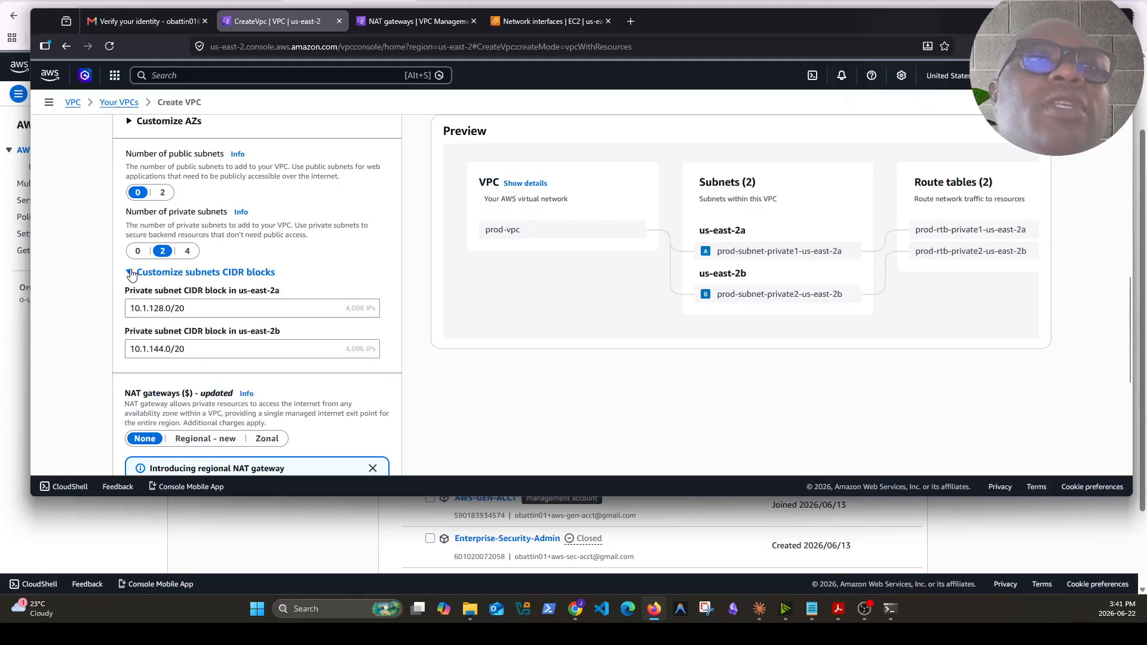
pyautogui.tripleClick(200, 309)
pyautogui.write('10.1.1.0/24 and 10.1.2.0/24')
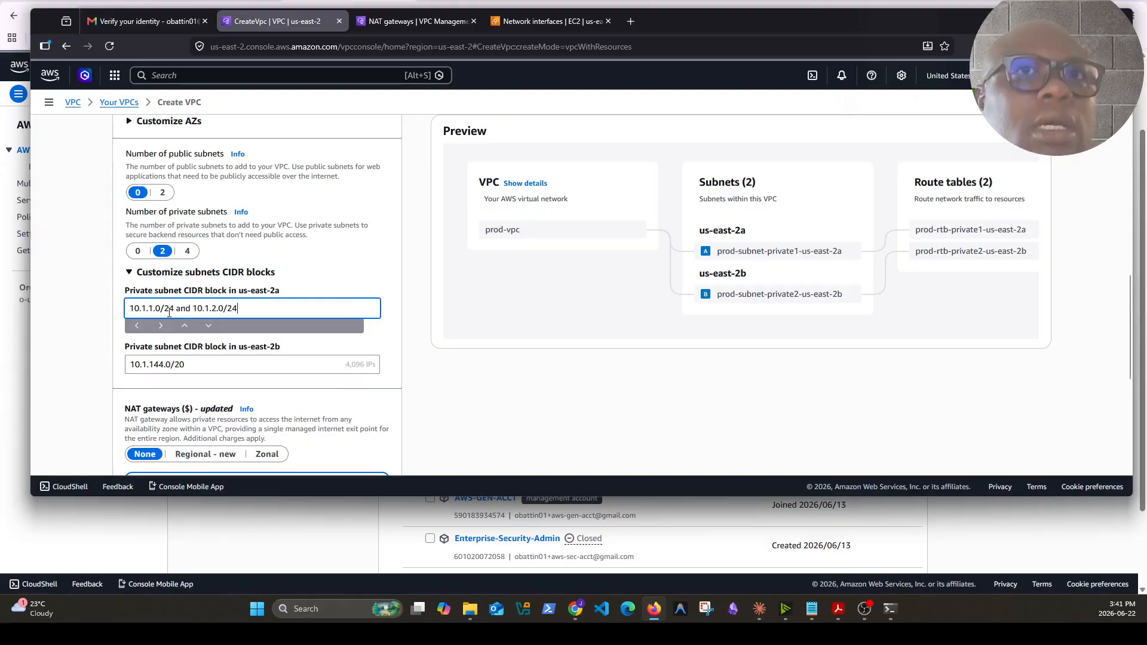
pyautogui.moveTo(174, 308); pyautogui.dragTo(239, 309)
pyautogui.hotkey('ctrl', 'c')
pyautogui.press('BackSpace')
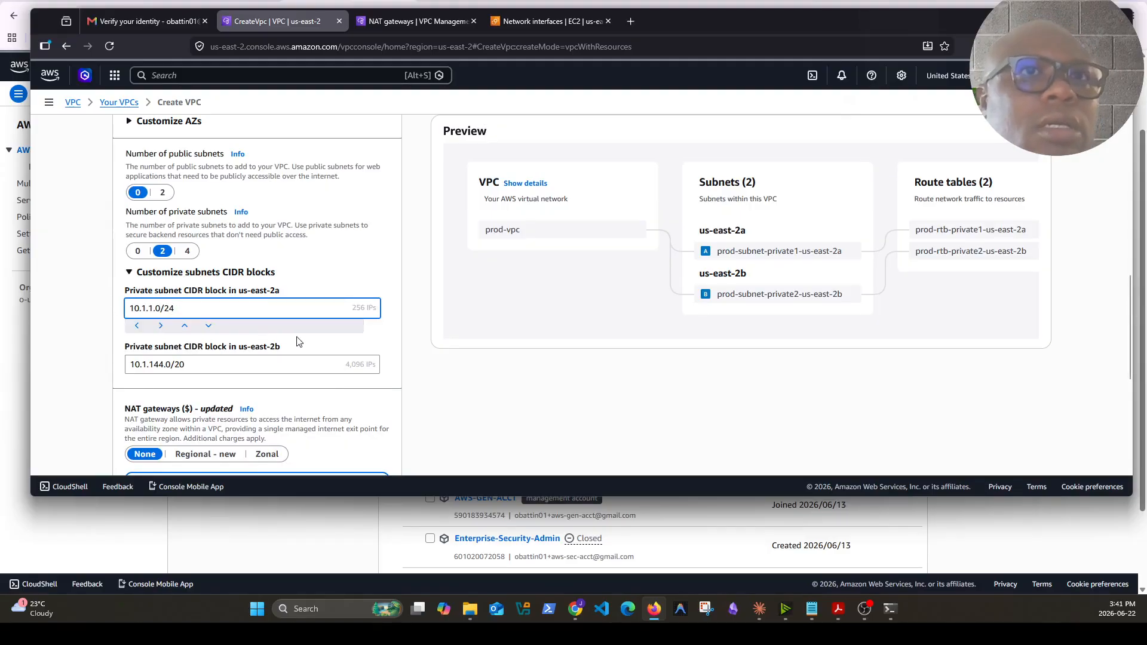
# Set the us-east-2b private subnet CIDR block to 10.1.2.0/24
pyautogui.click(299, 341)
pyautogui.tripleClick(283, 353)
pyautogui.hotkey('ctrl', 'v')
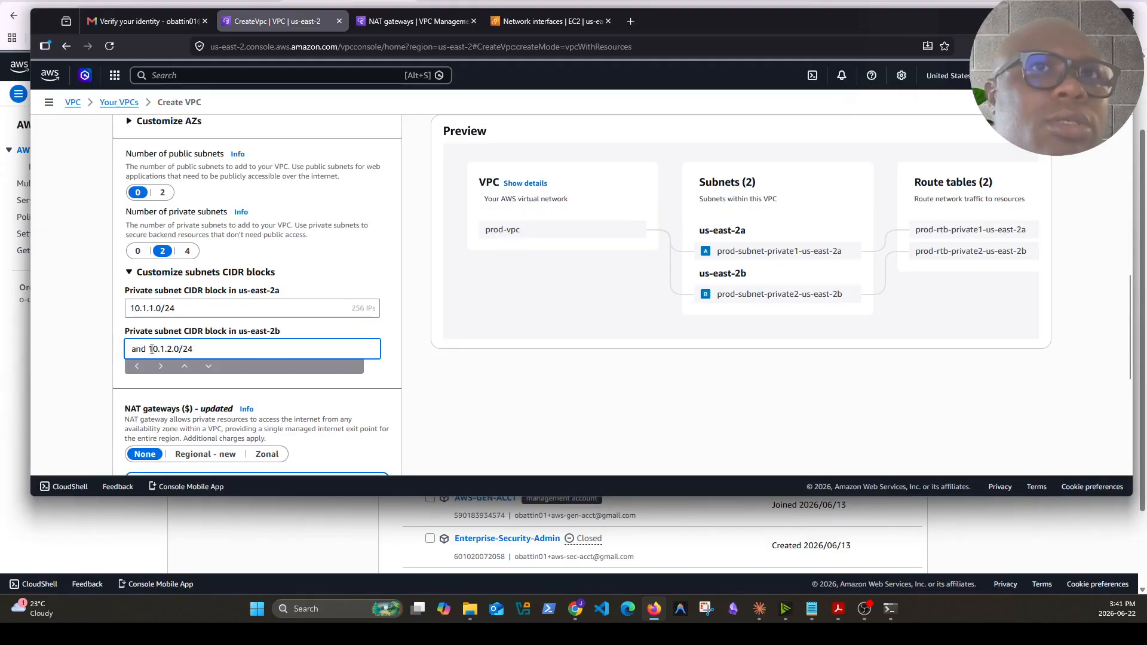
pyautogui.click(148, 349)
pyautogui.press('BackSpace')
pyautogui.press('BackSpace')
pyautogui.press('BackSpace')
pyautogui.press('BackSpace')
pyautogui.press('BackSpace')
pyautogui.click(377, 381)
# Set VPC endpoints to None and create the VPC
pyautogui.scroll(-3, 291, 388)
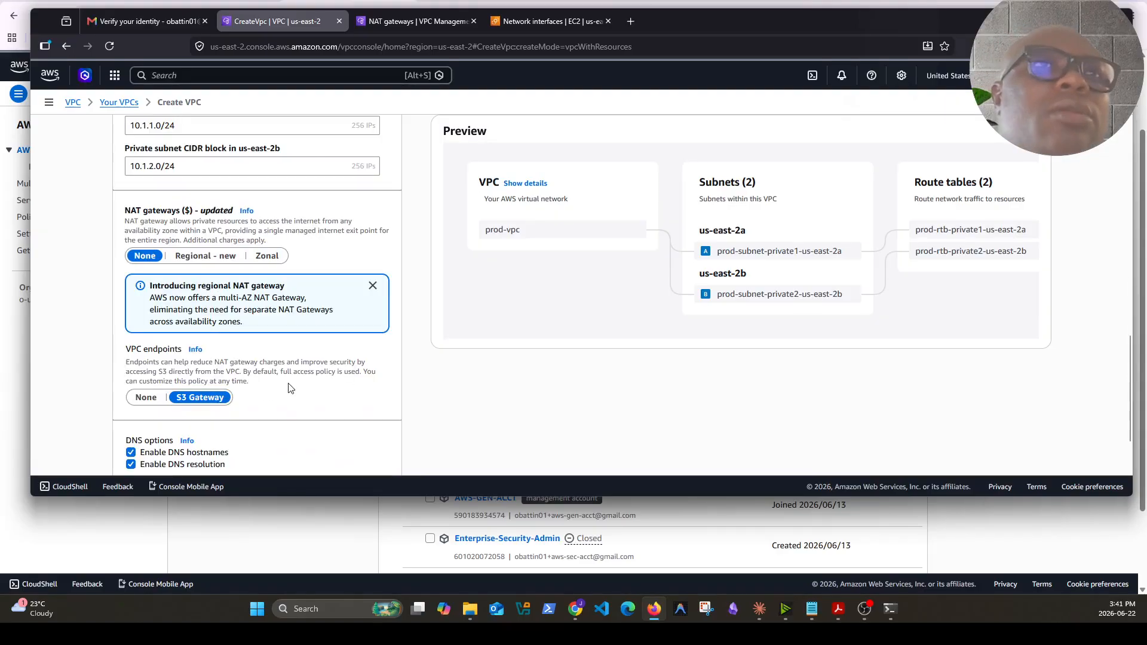
pyautogui.scroll(3, 291, 388)
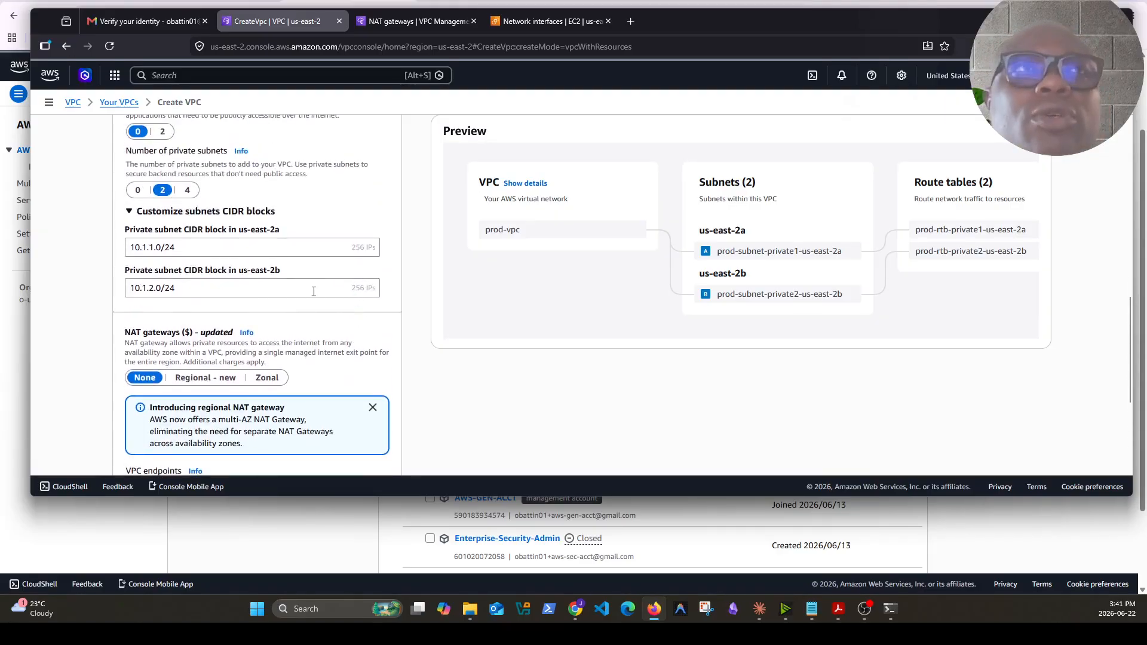
pyautogui.scroll(-2, 328, 299)
pyautogui.scroll(-2, 351, 352)
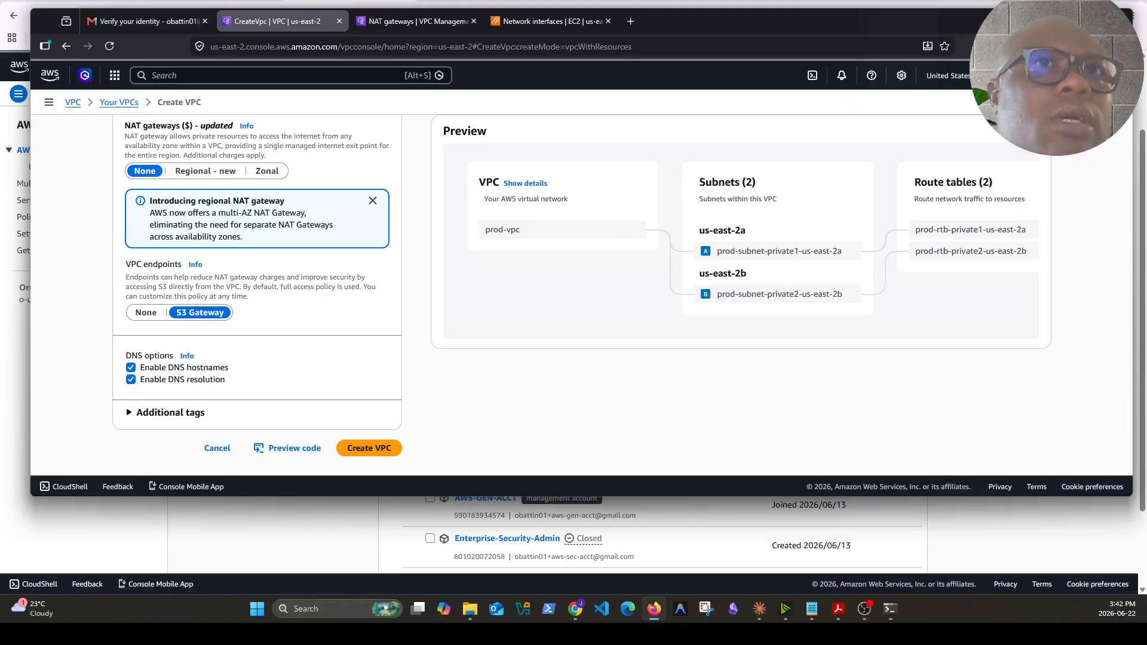
pyautogui.click(146, 312)
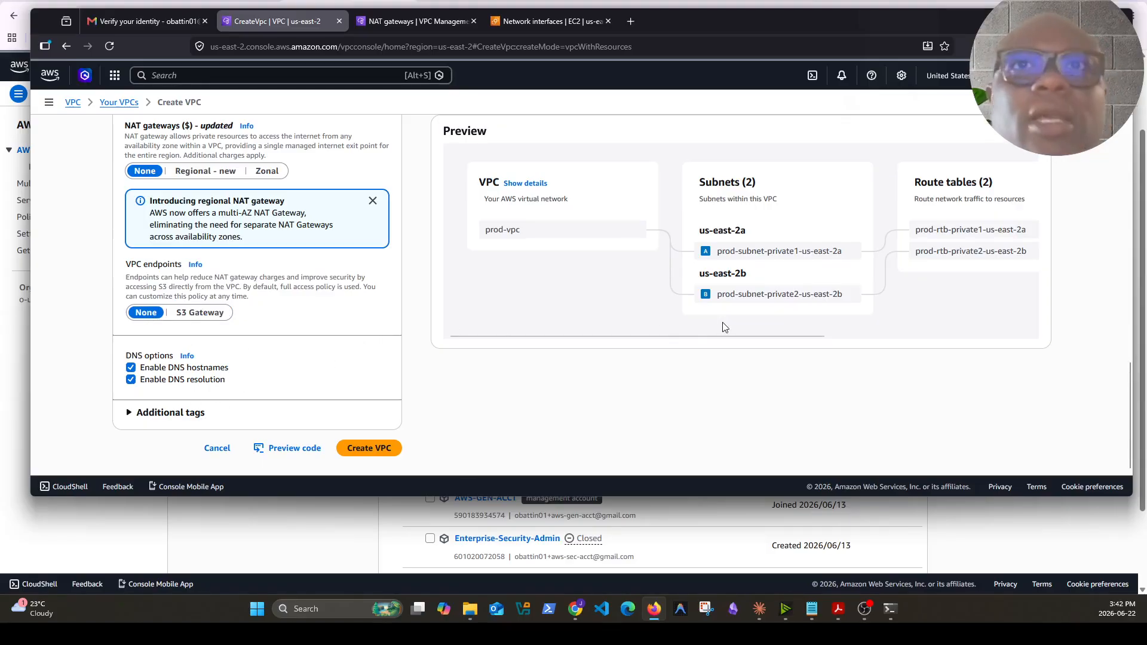
pyautogui.click(369, 448)
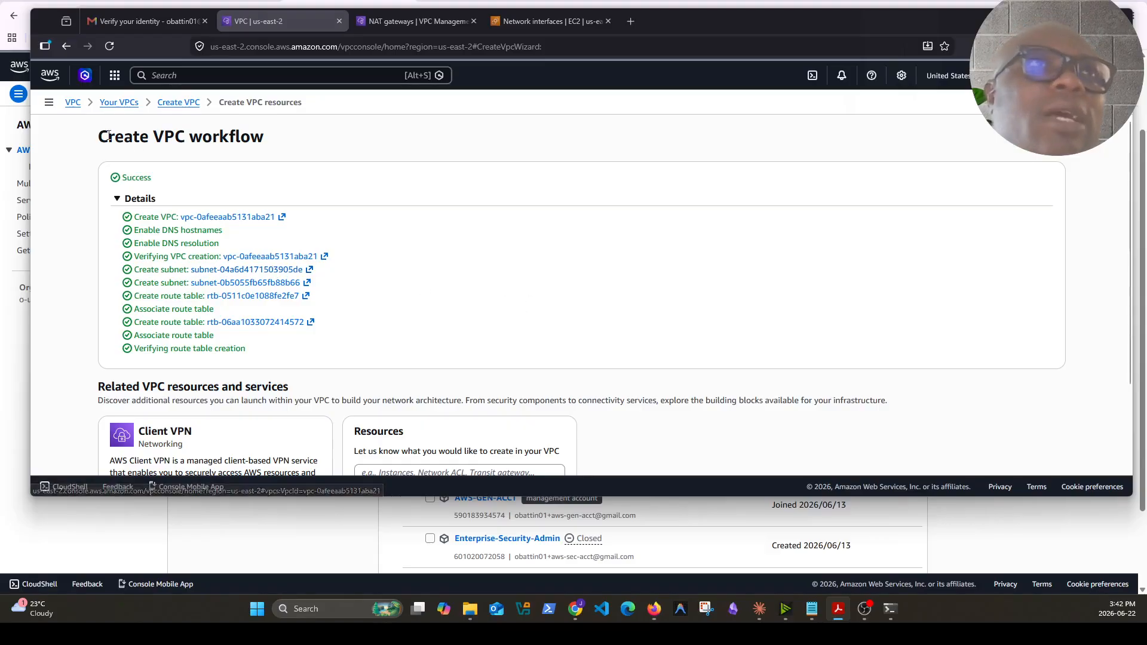
# Open the Transit gateways list in the VPC console
pyautogui.click(170, 76)
pyautogui.write('tra')
pyautogui.click(73, 103)
pyautogui.scroll(-12, 114, 273)
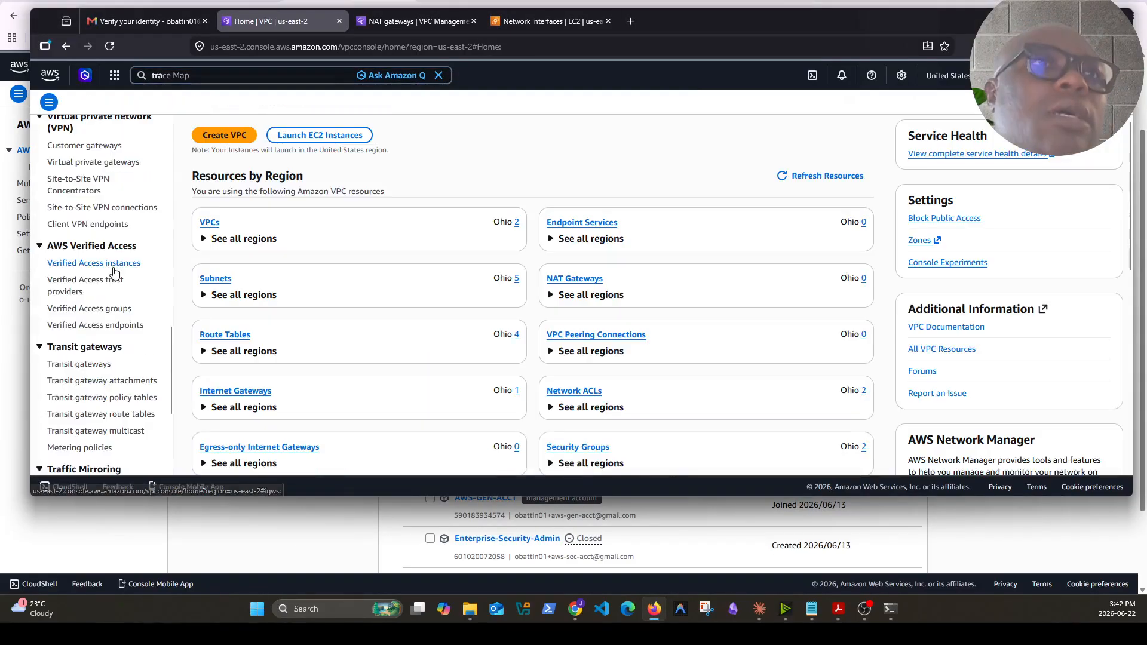
pyautogui.scroll(-3, 114, 273)
pyautogui.click(80, 170)
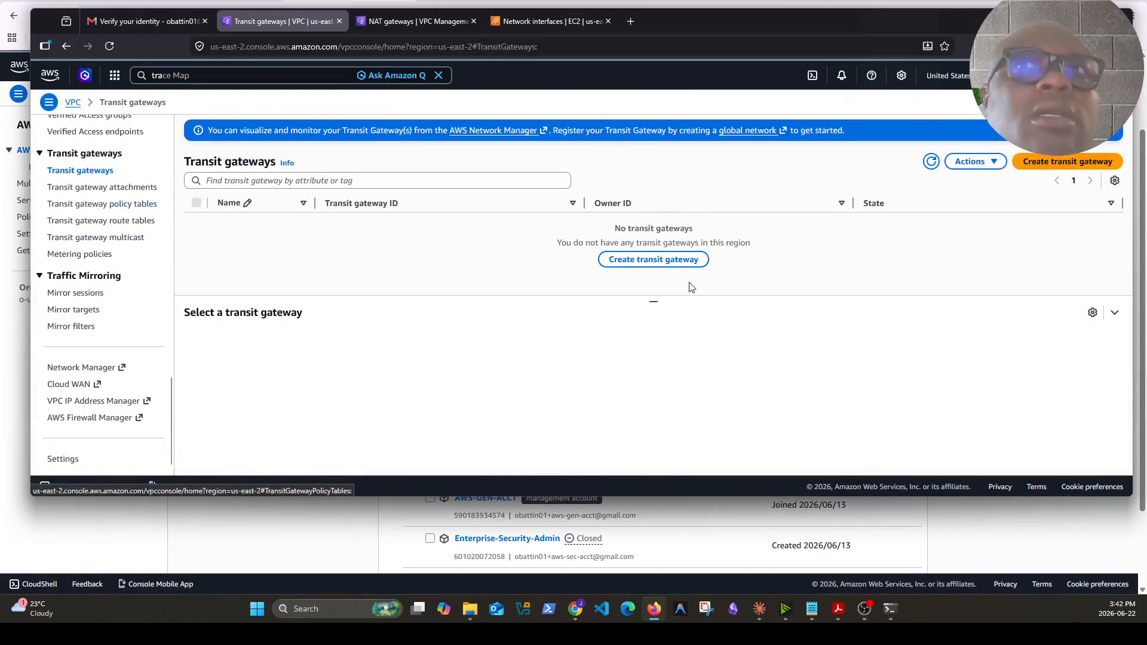
# Start a new transit gateway named prod-tgw with the description prod transit gateway
pyautogui.click(668, 261)
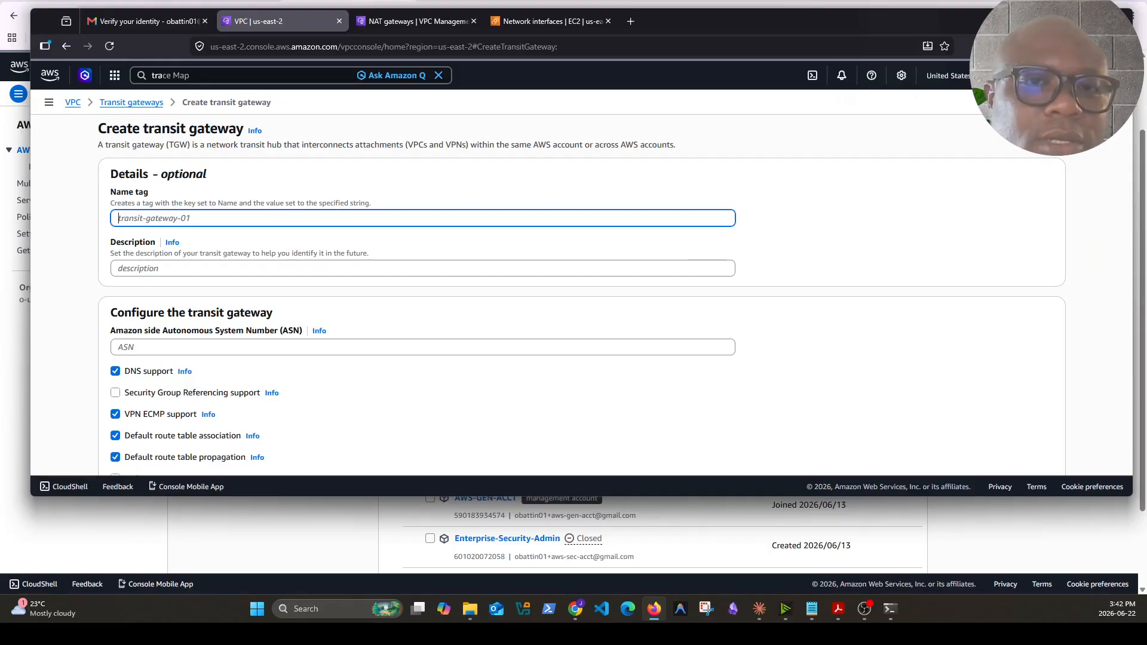
pyautogui.write('p')
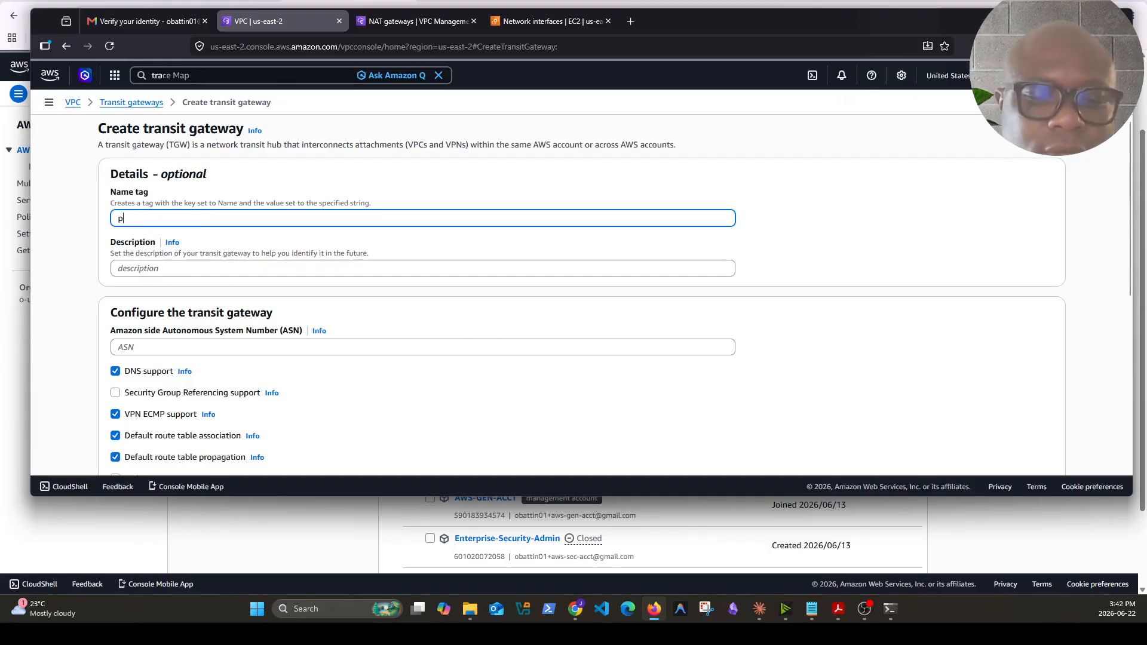
pyautogui.write('rod-tg')
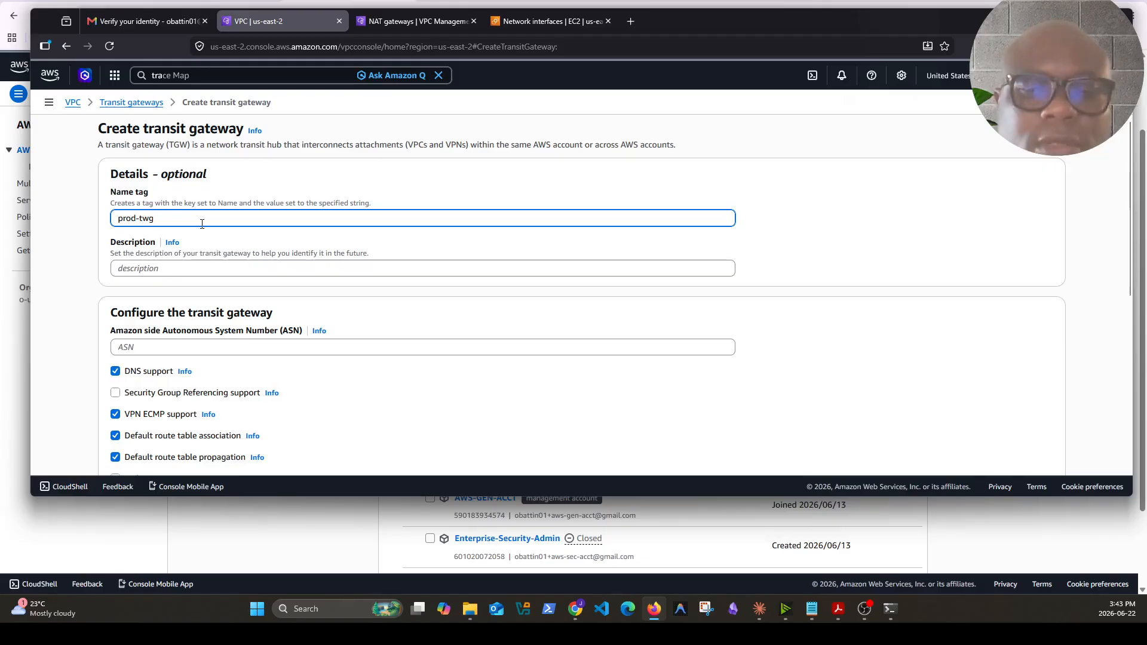
pyautogui.write('w')
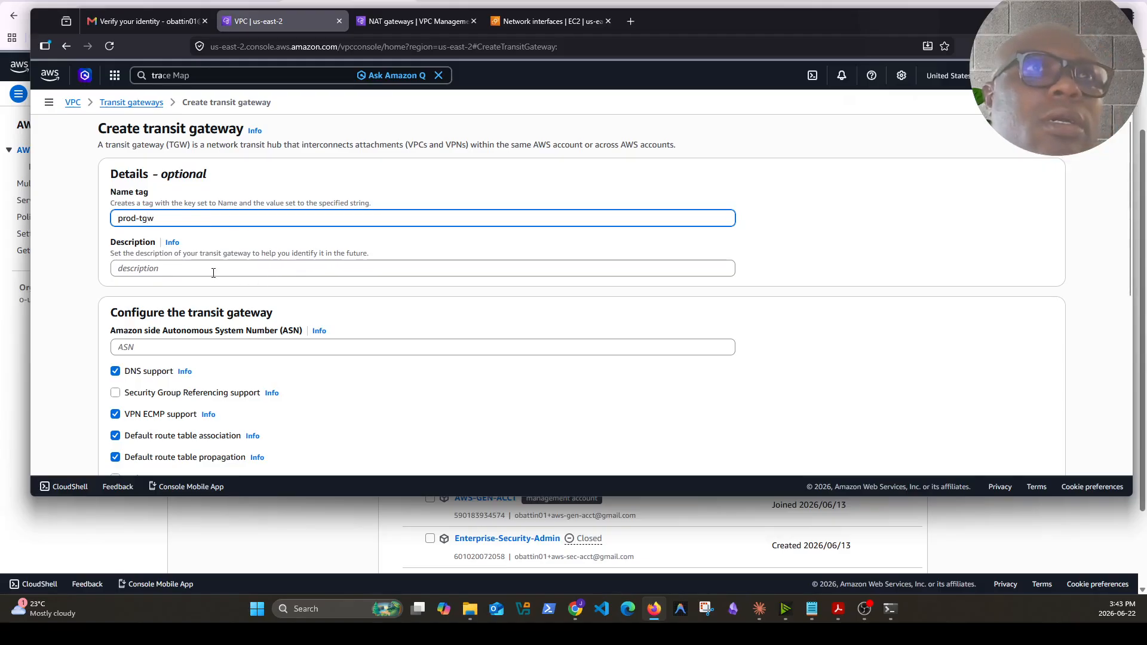
pyautogui.click(213, 270)
pyautogui.write('prod transit gateway')
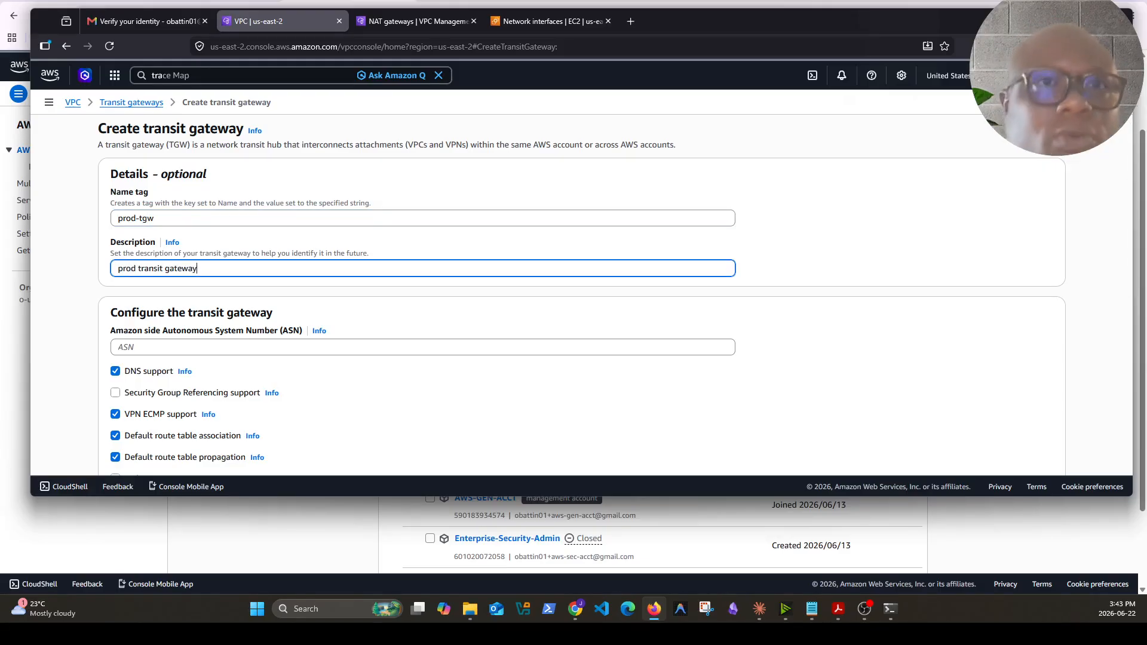
# Set the Amazon side ASN to 64512 and disable default route table association and propagation
pyautogui.click(250, 347)
pyautogui.scroll(-3, 253, 415)
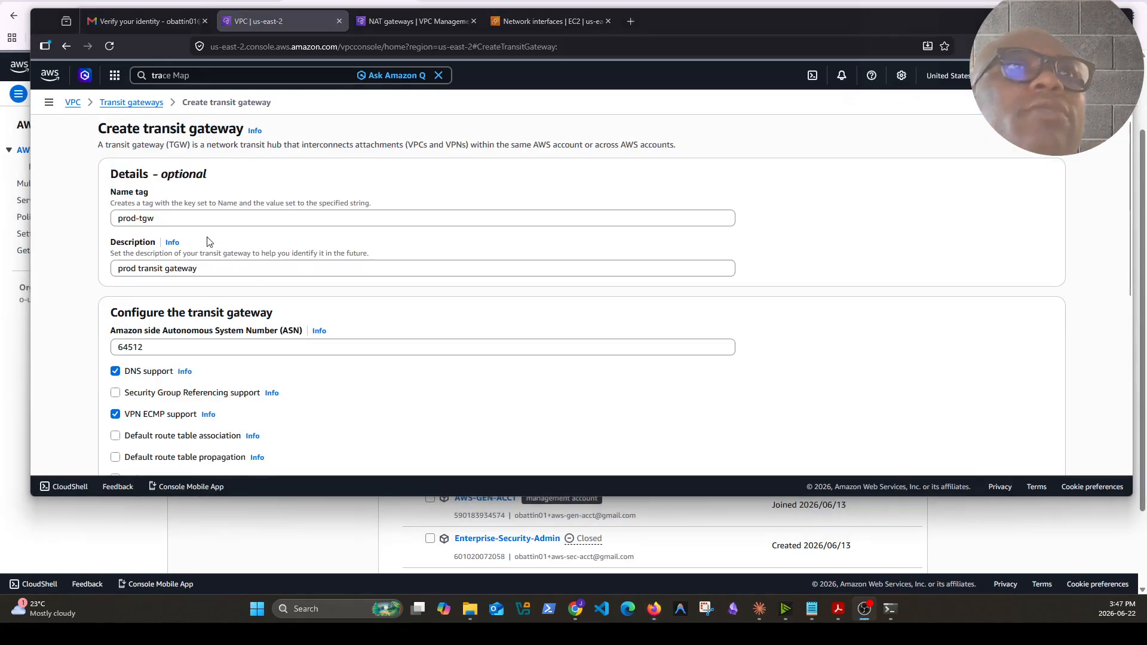
pyautogui.click(211, 216)
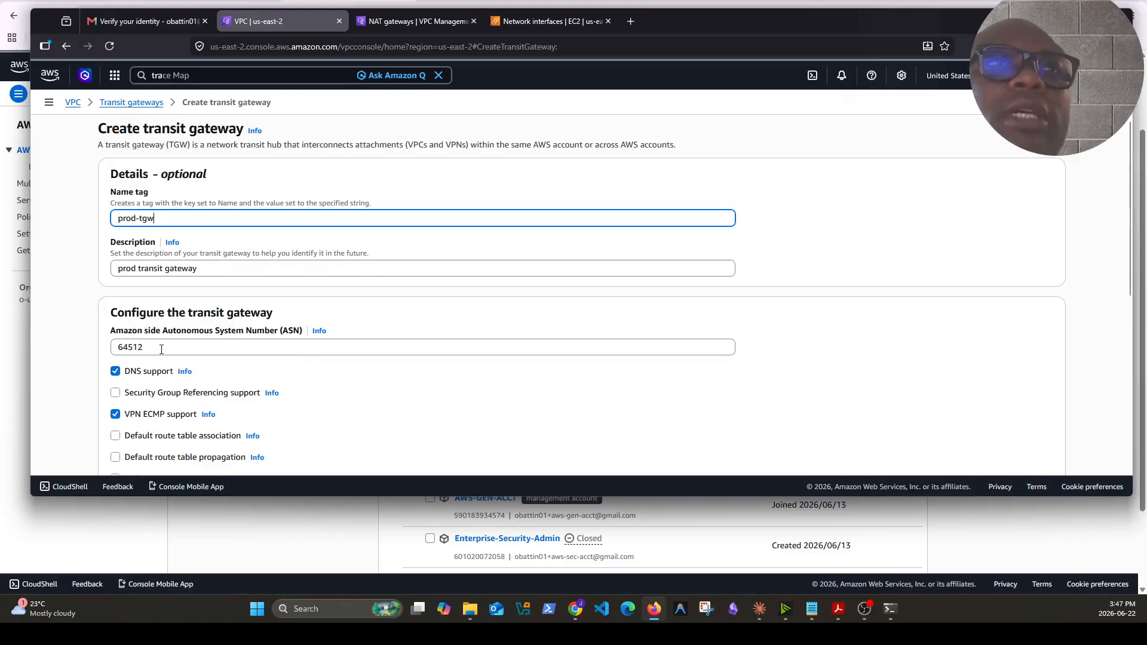
# Review the sharing, CIDR and tag options and create the transit gateway
pyautogui.scroll(-1, 353, 340)
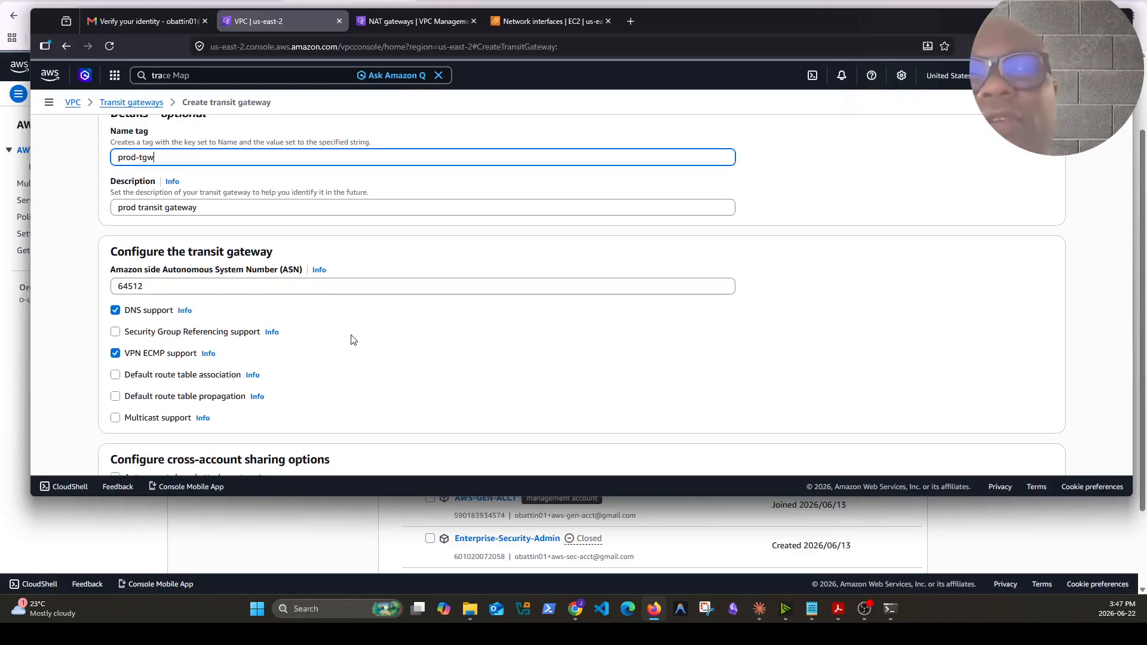
pyautogui.scroll(-4, 353, 340)
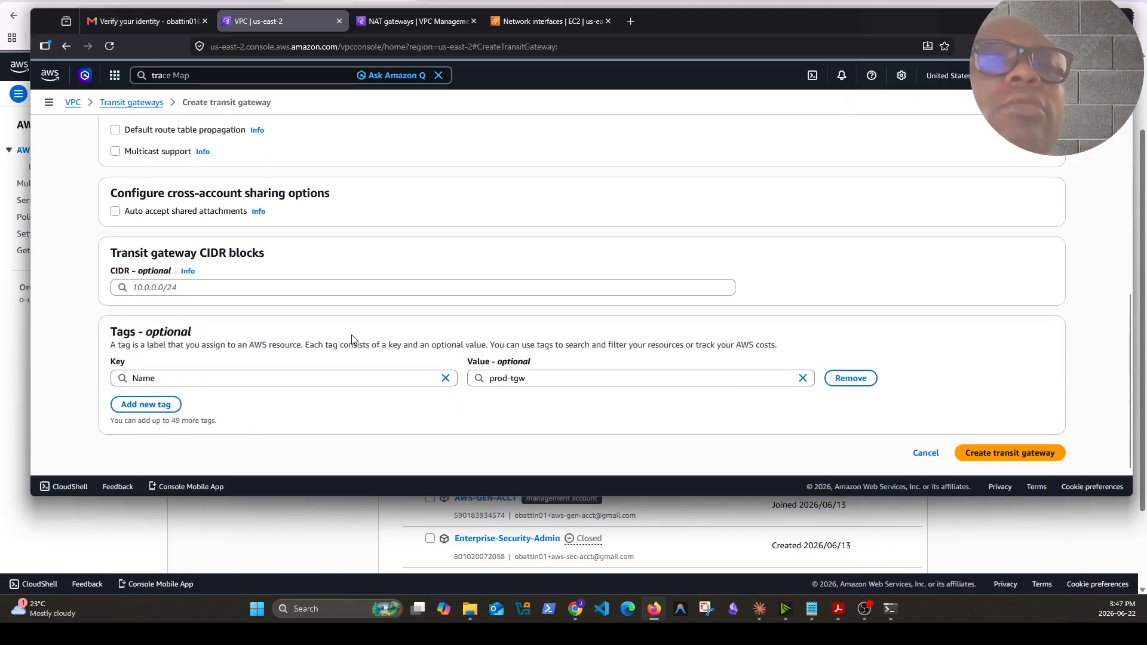
pyautogui.scroll(1, 214, 242)
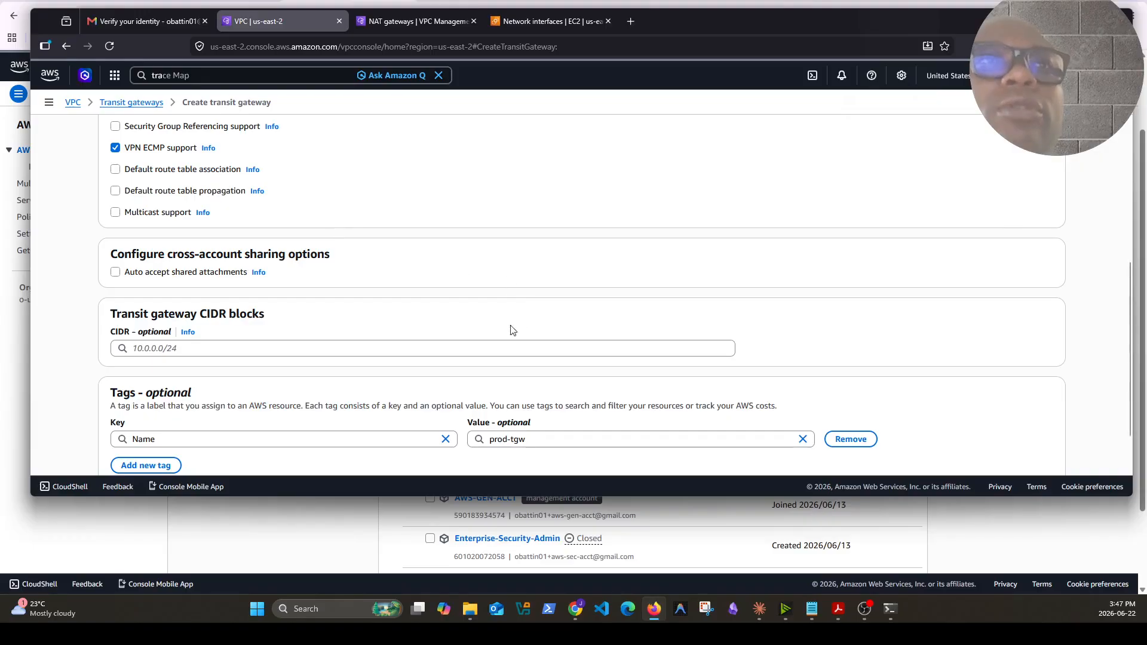
pyautogui.scroll(-1, 502, 330)
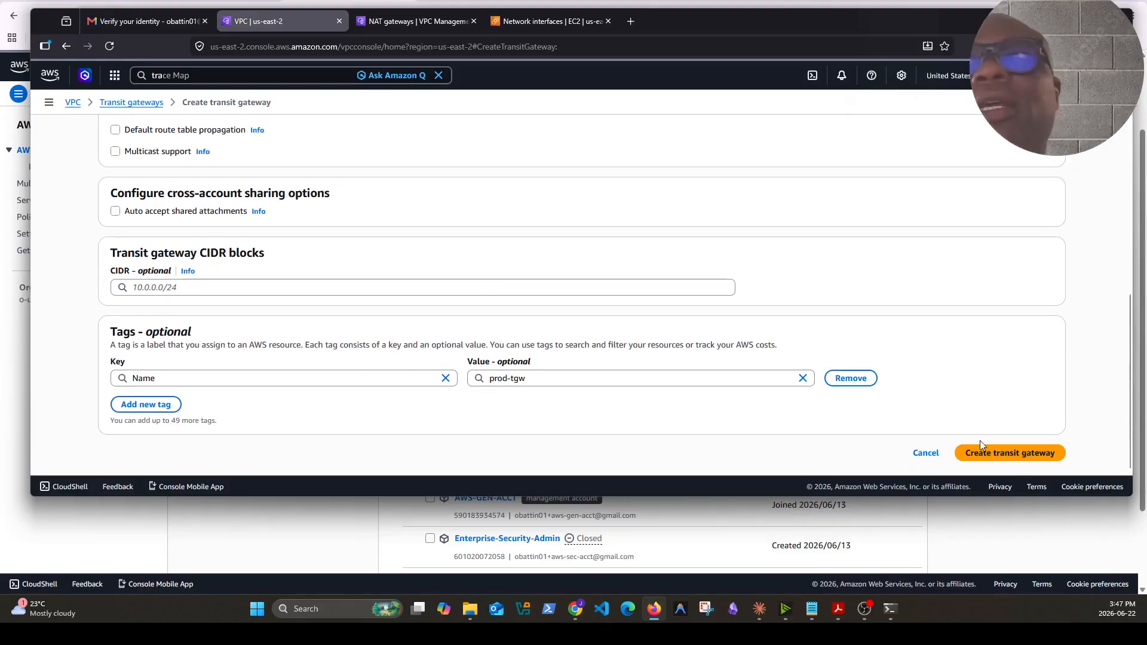
pyautogui.click(1008, 454)
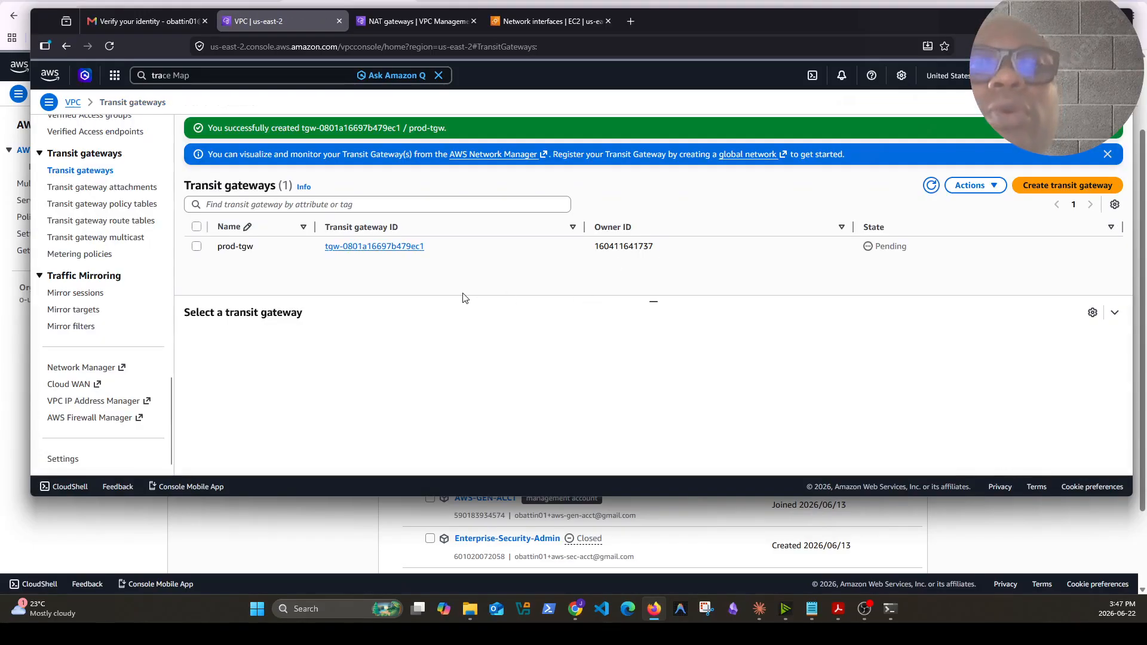
# Open the Create subnet form
pyautogui.scroll(-1, 118, 338)
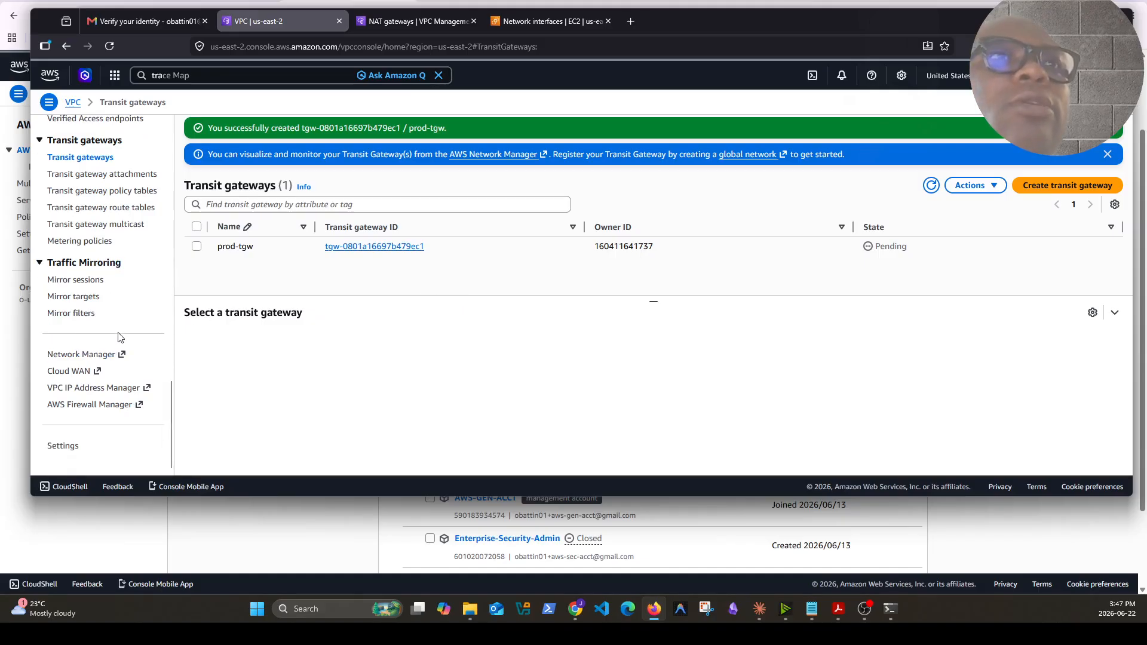
pyautogui.scroll(1, 89, 289)
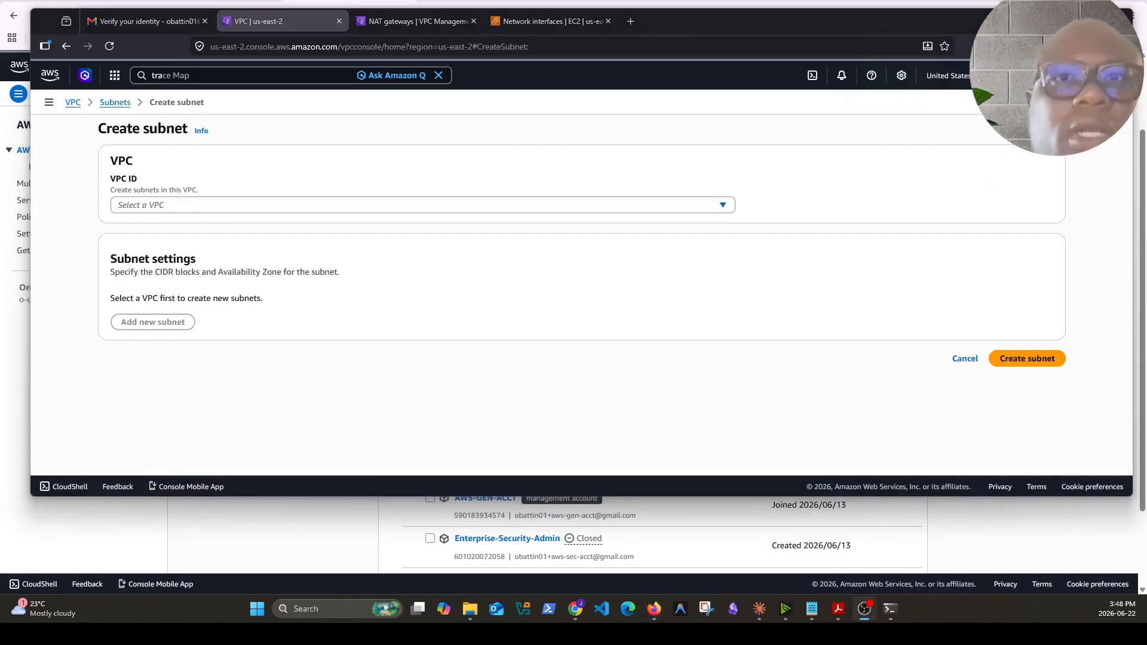
pyautogui.click(398, 292)
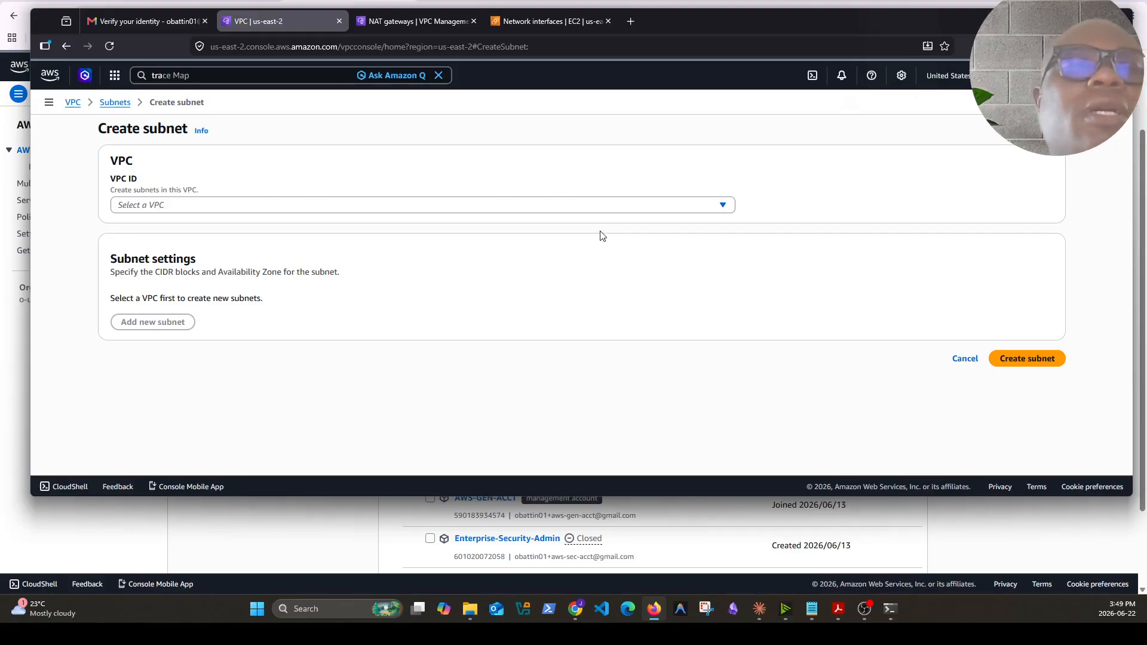
pyautogui.click(229, 206)
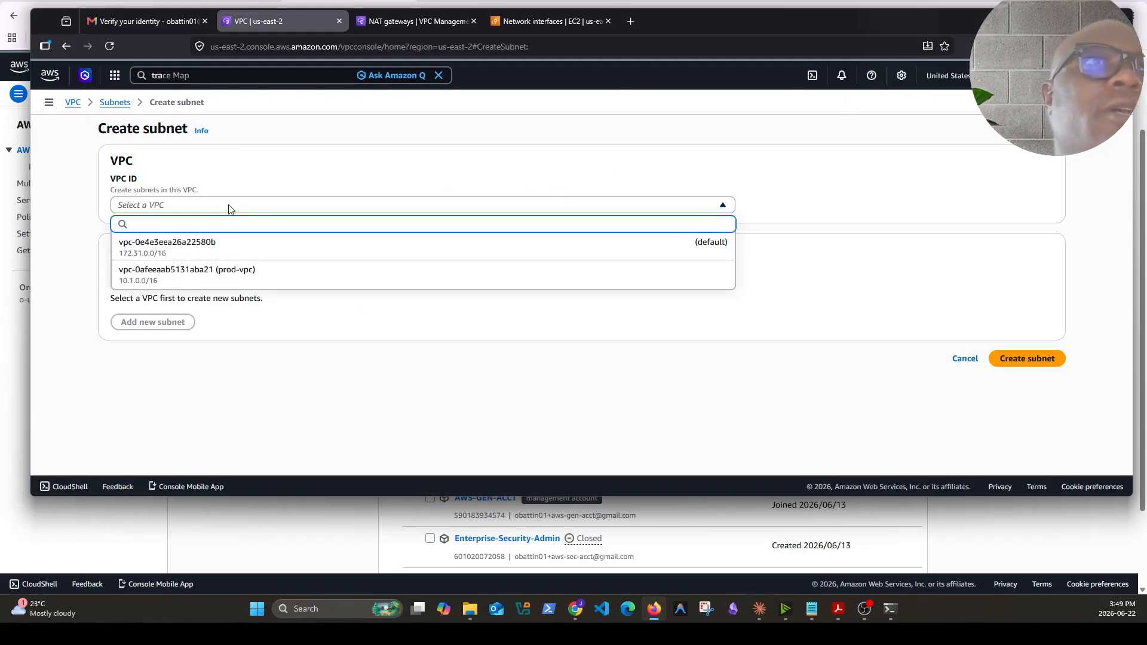
pyautogui.click(178, 277)
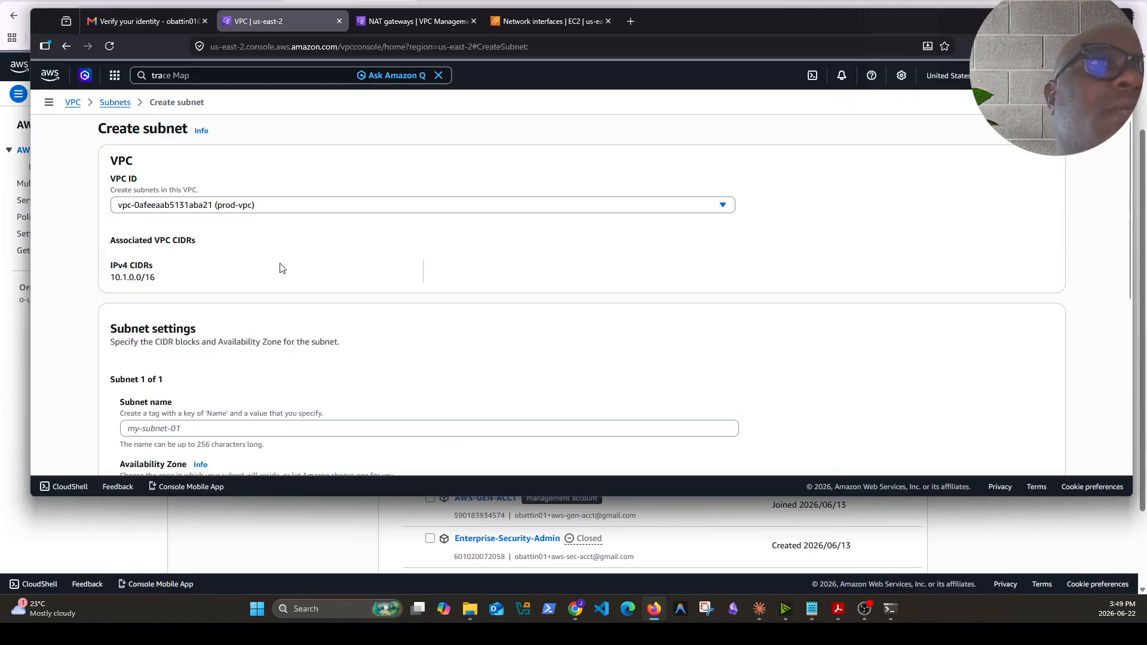
pyautogui.scroll(-3, 293, 338)
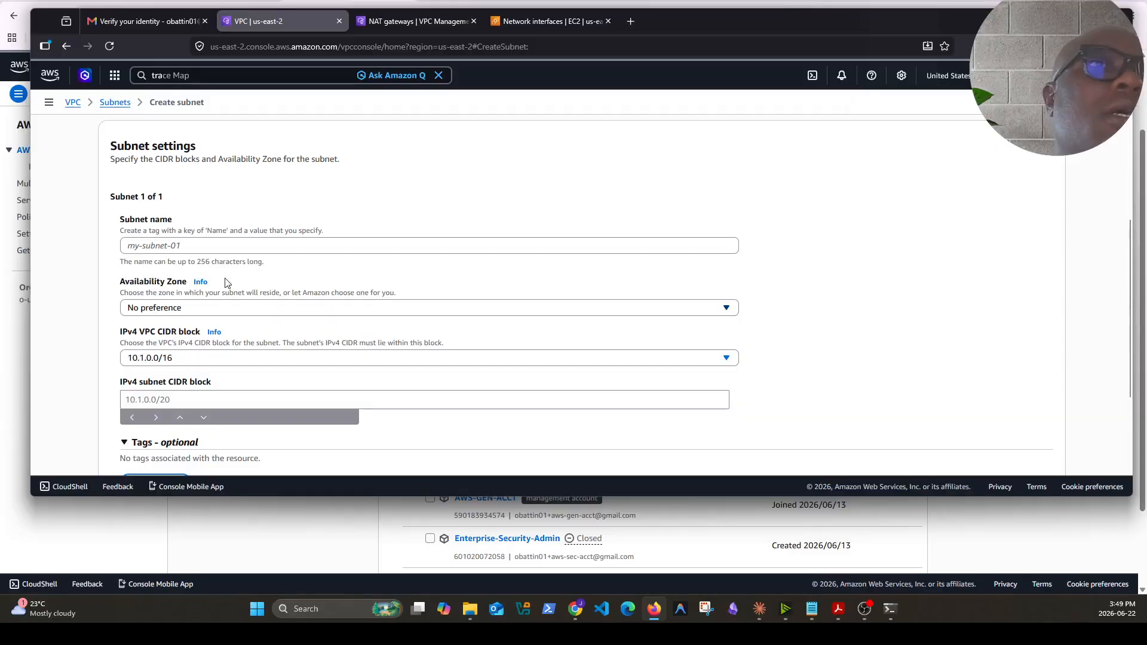
pyautogui.click(224, 251)
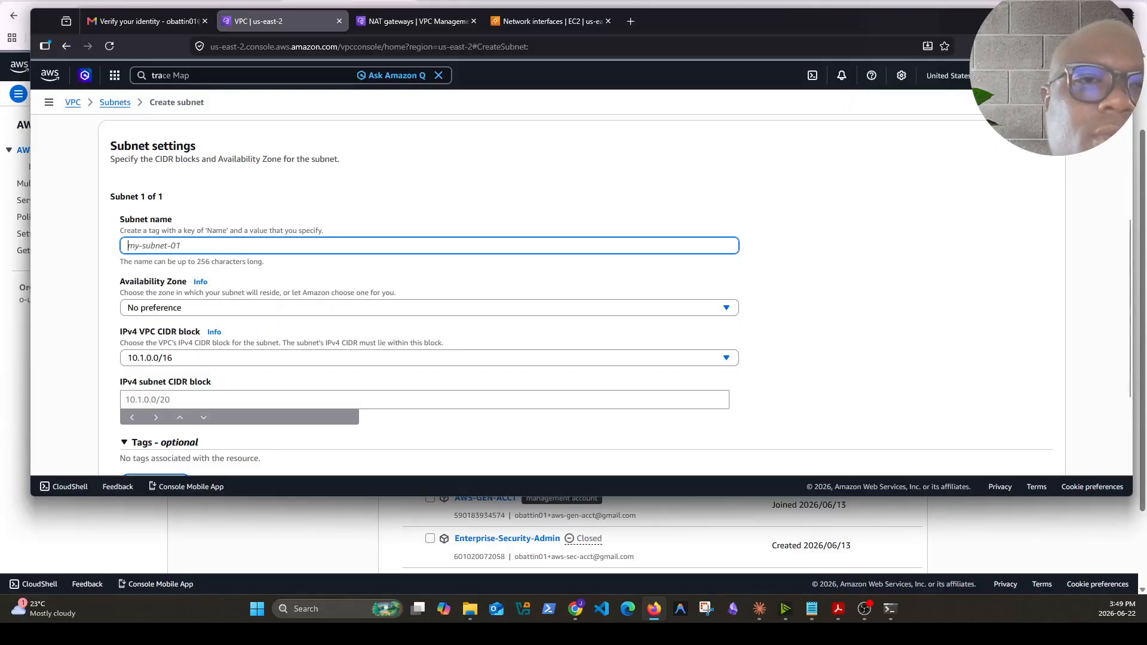
pyautogui.write('prod-')
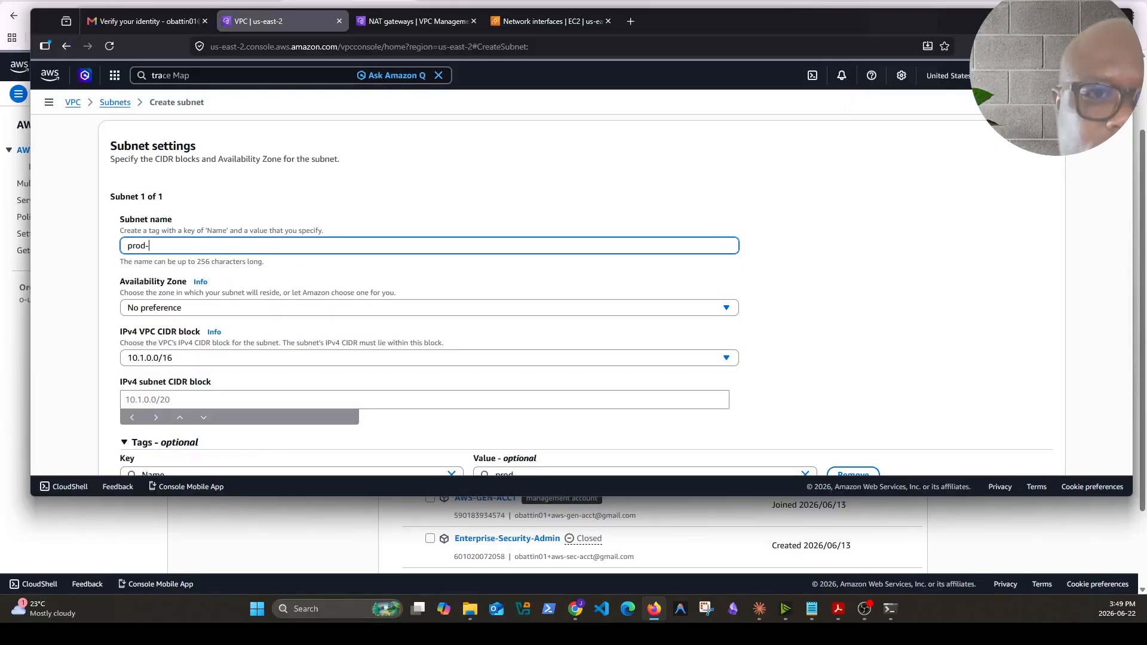
pyautogui.write('tgw-a')
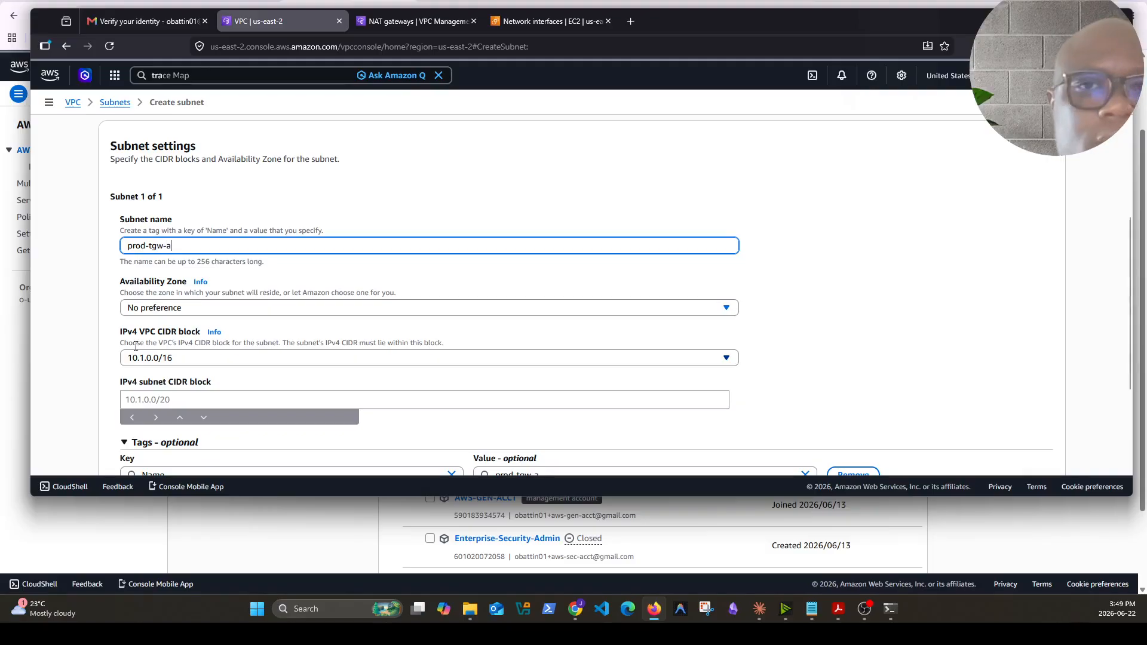
pyautogui.hotkey('alt', 'Tab')
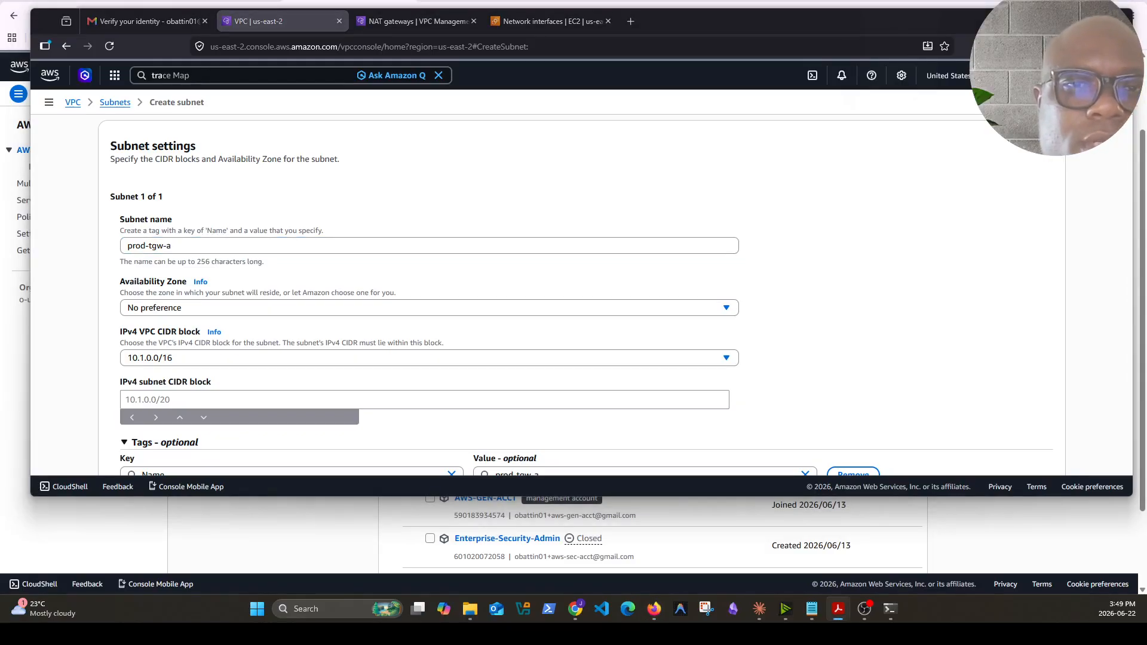
pyautogui.click(201, 308)
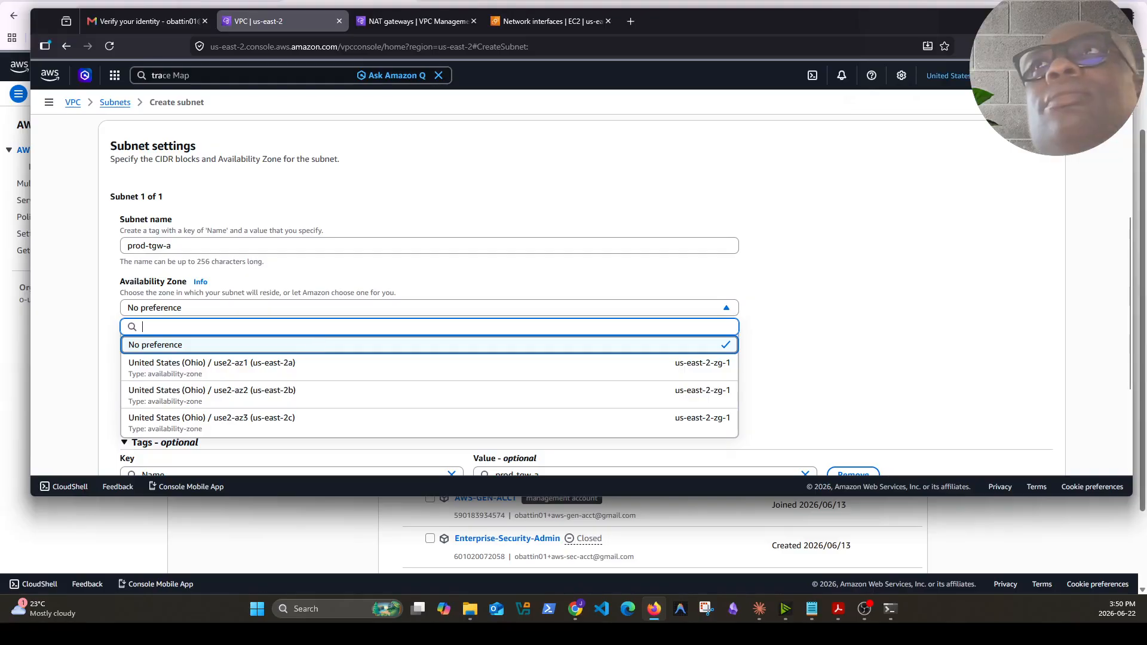
# Switch the console region to N. Virginia and then back to Ohio
pyautogui.click(949, 75)
pyautogui.click(894, 161)
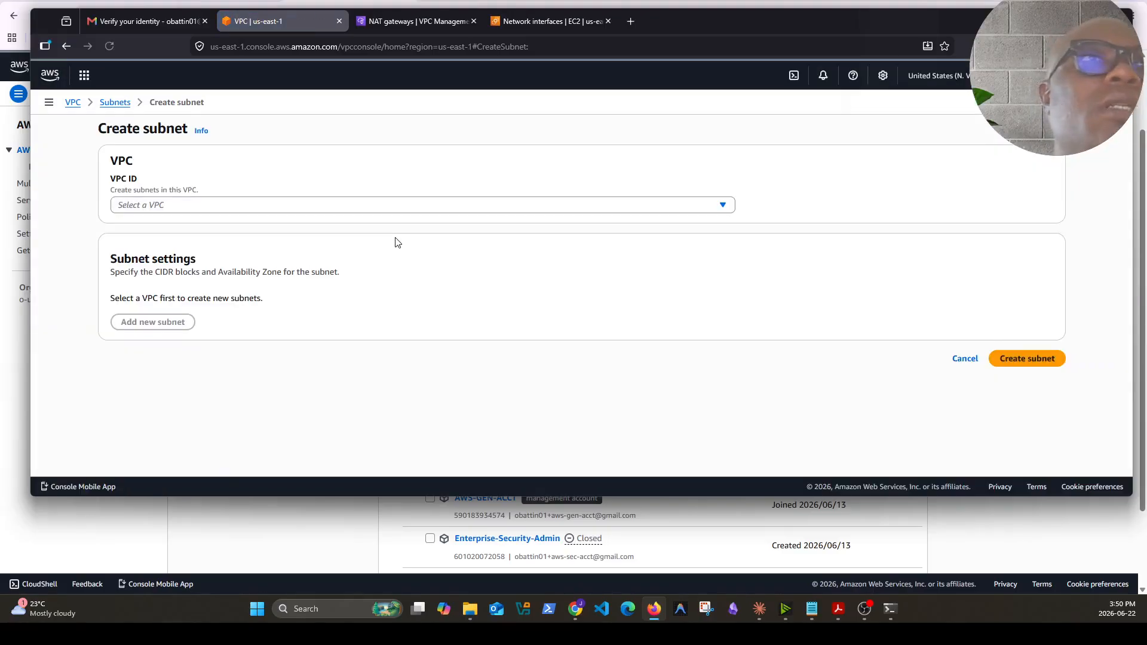
pyautogui.click(204, 205)
pyautogui.click(803, 198)
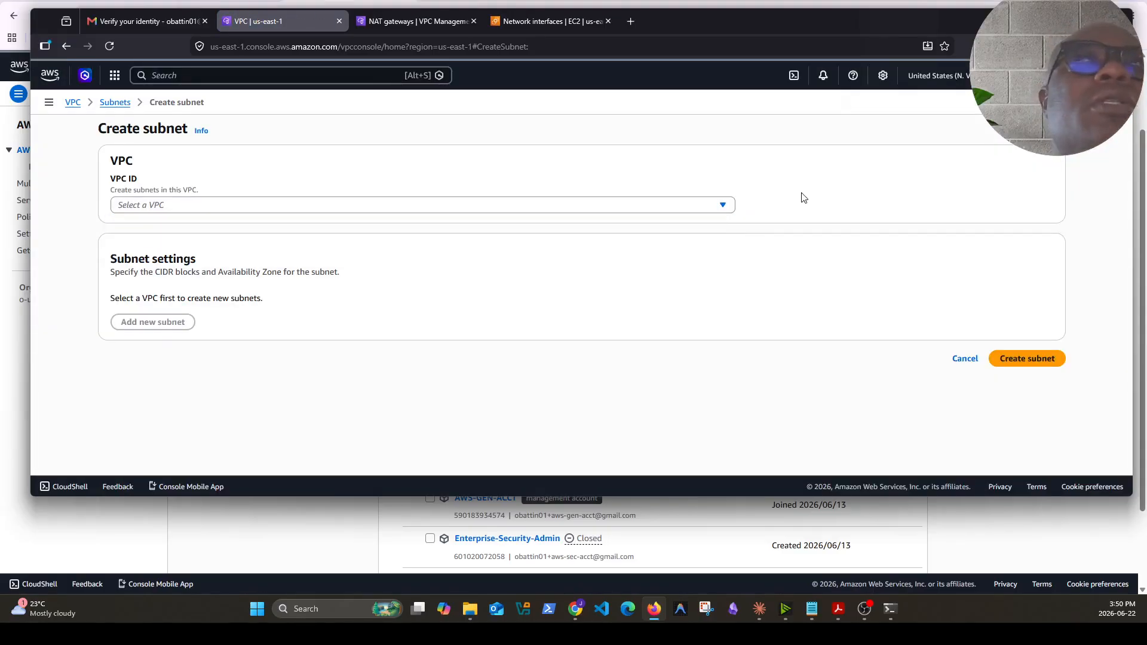
pyautogui.click(949, 77)
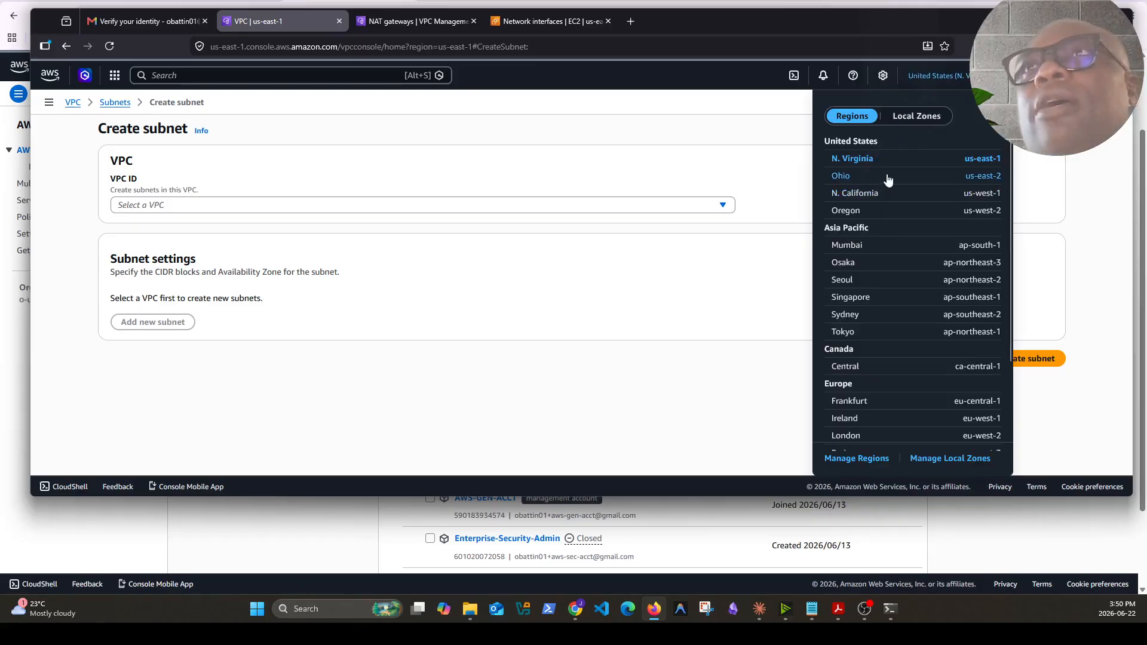
pyautogui.click(888, 179)
# Choose prod-vpc for the new subnet and name the first subnet prod-tgw-a
pyautogui.click(320, 205)
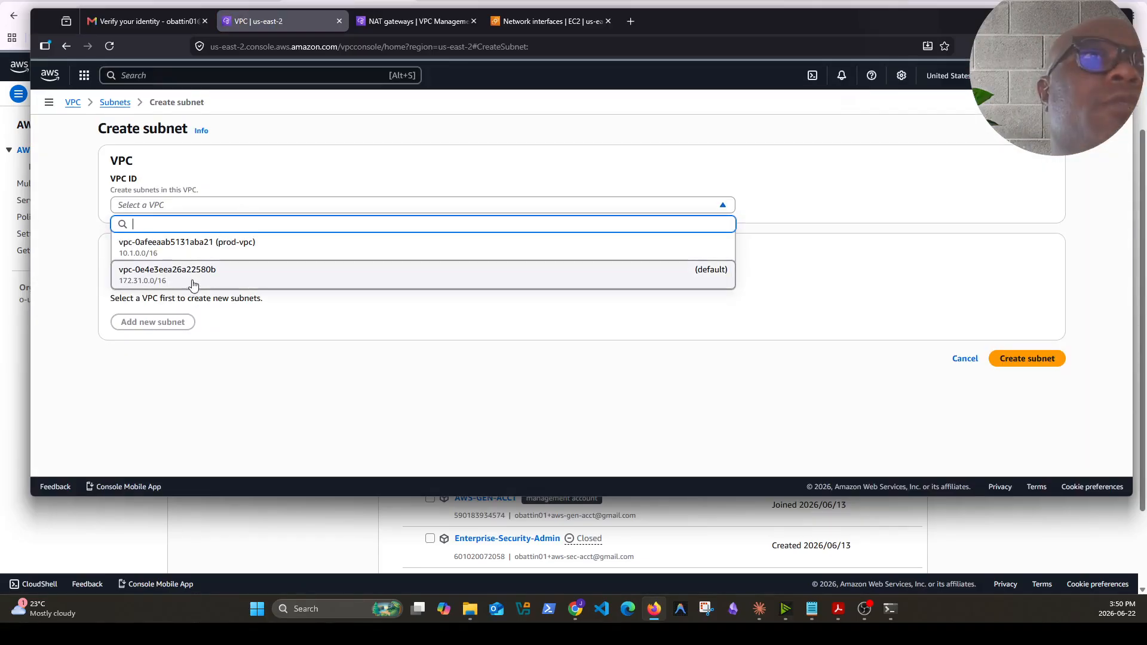
pyautogui.click(251, 241)
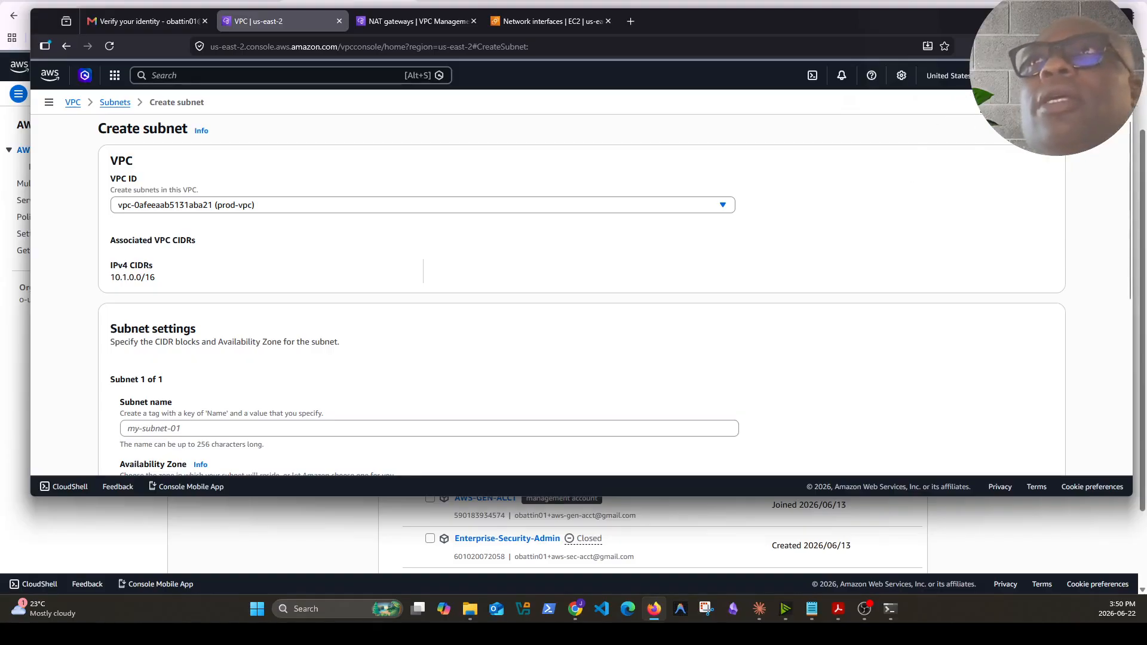
pyautogui.scroll(-2, 251, 335)
pyautogui.click(193, 304)
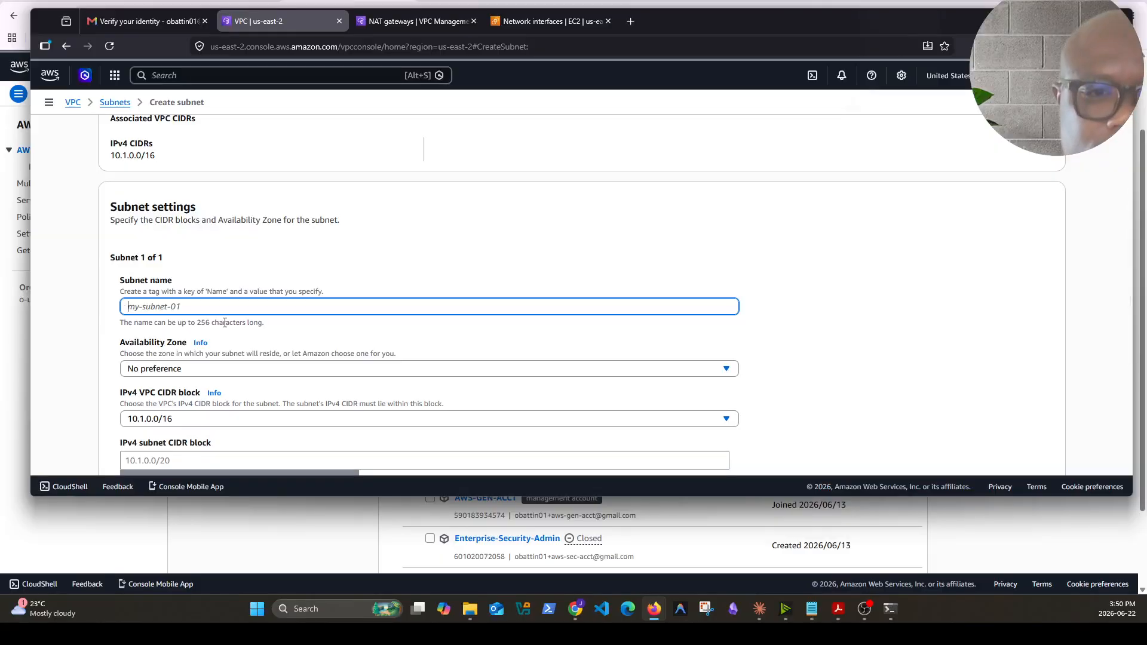
pyautogui.write('prod-tgw-a')
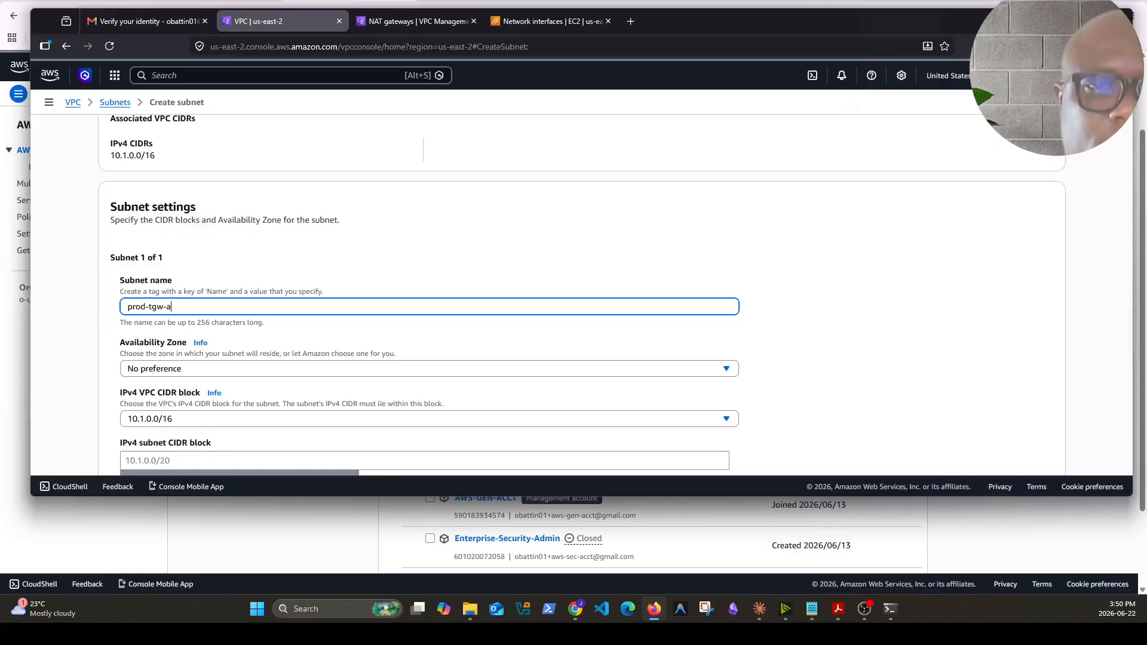
# Place the first subnet in us-east-2a with the subnet CIDR block 10.1.20.0/28
pyautogui.click(215, 369)
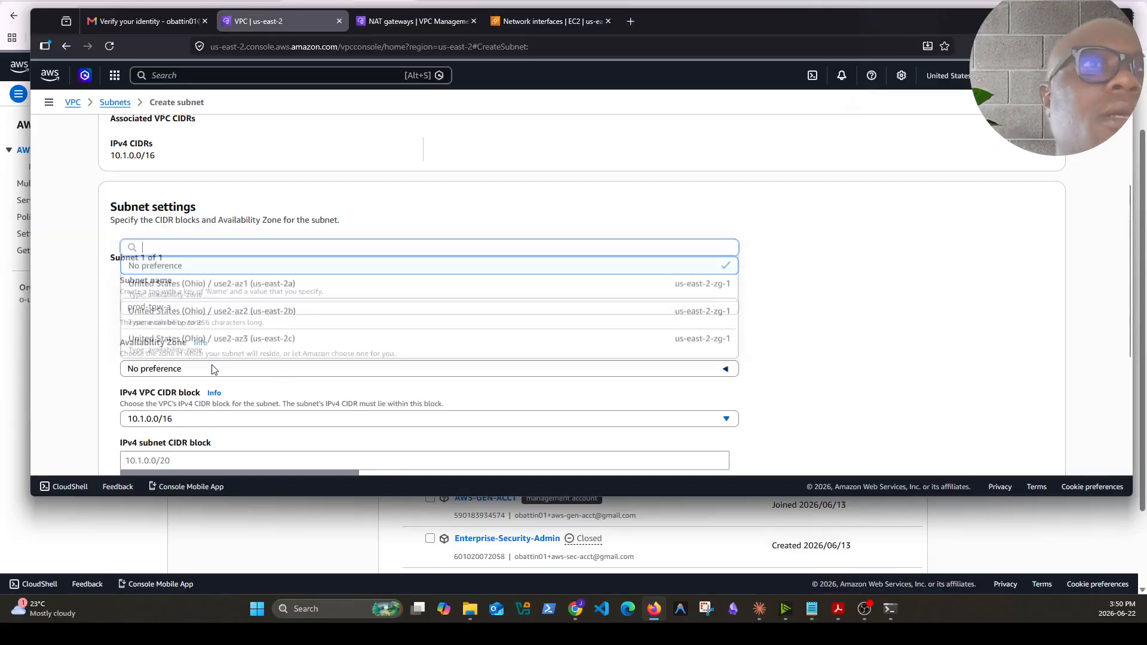
pyautogui.click(225, 296)
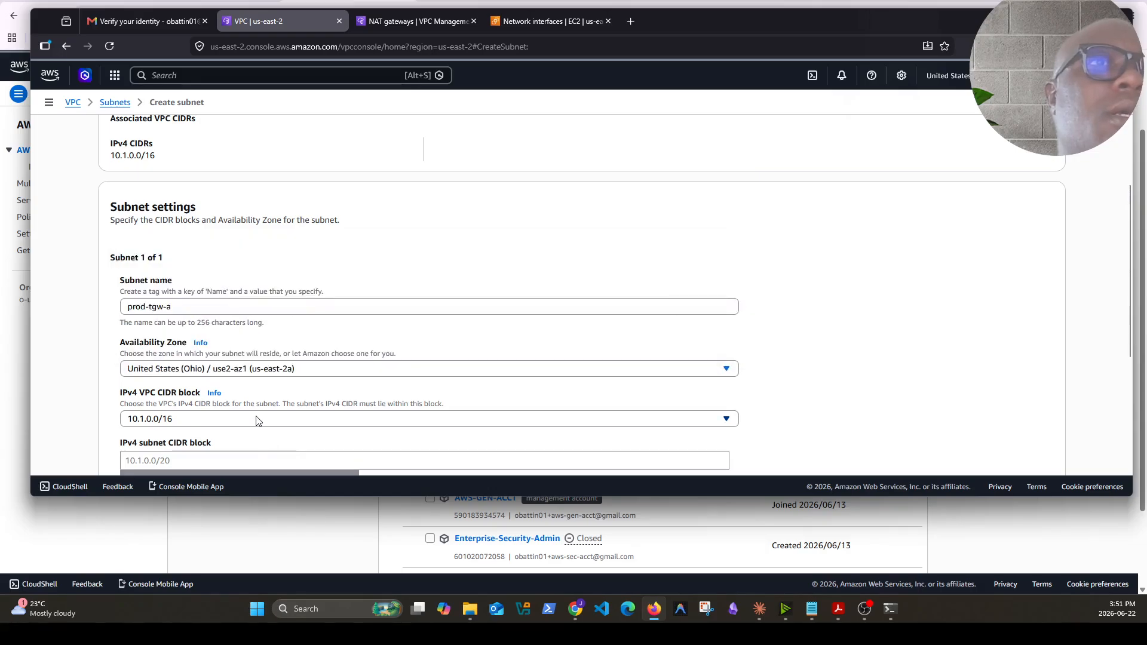
pyautogui.click(224, 420)
pyautogui.scroll(-2, 269, 304)
pyautogui.click(177, 337)
pyautogui.write('10.1.20.0/28')
pyautogui.click(441, 369)
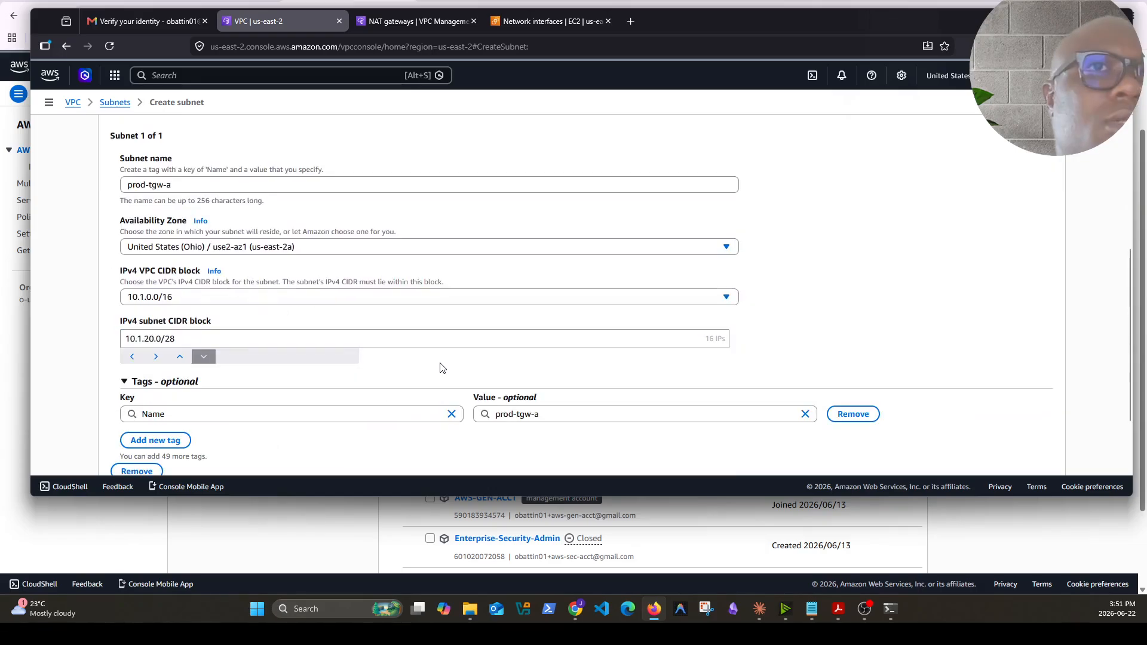
# Add a second subnet to the form and name it prod-tgq-b
pyautogui.scroll(-2, 369, 401)
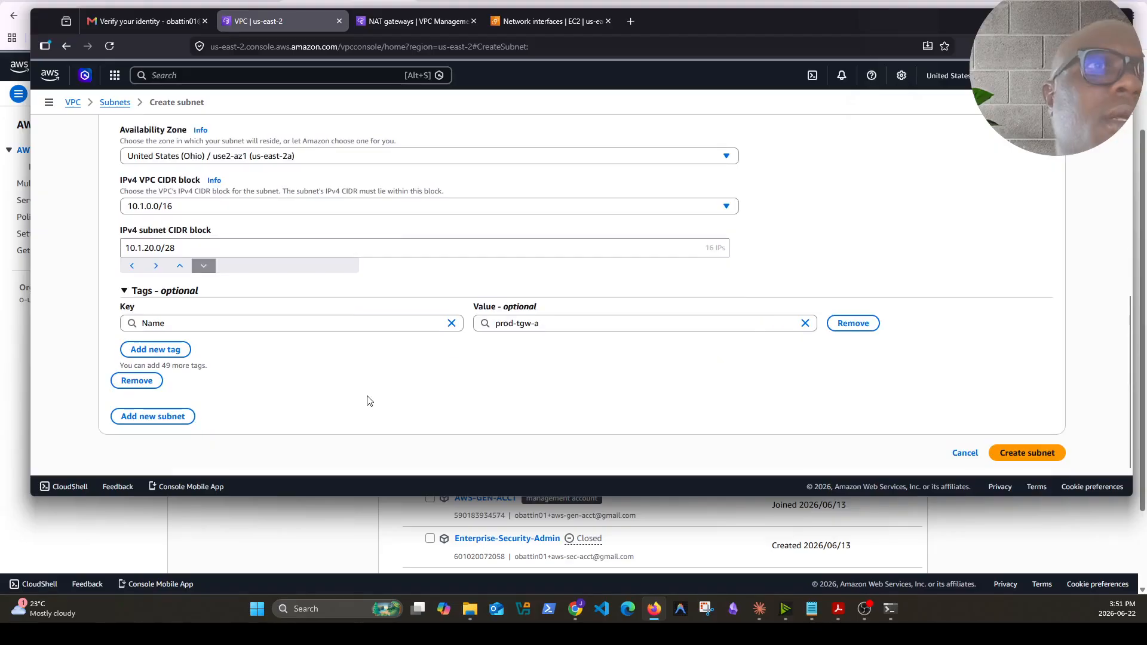
pyautogui.click(168, 420)
pyautogui.click(222, 168)
pyautogui.write('prod-')
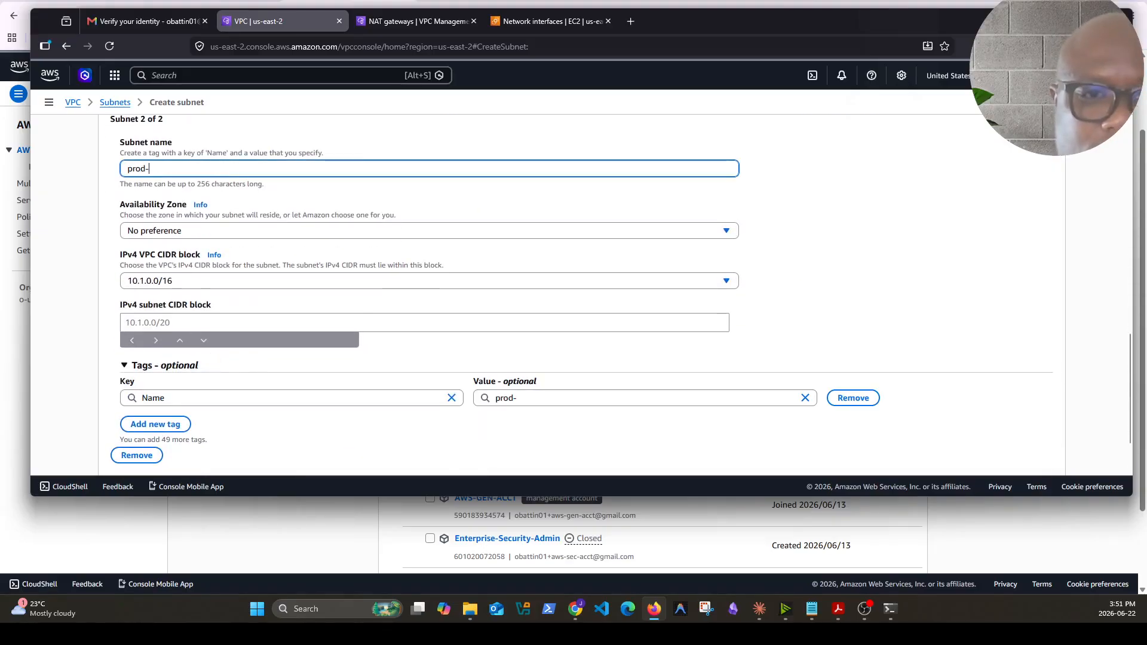
pyautogui.write('tgq-b')
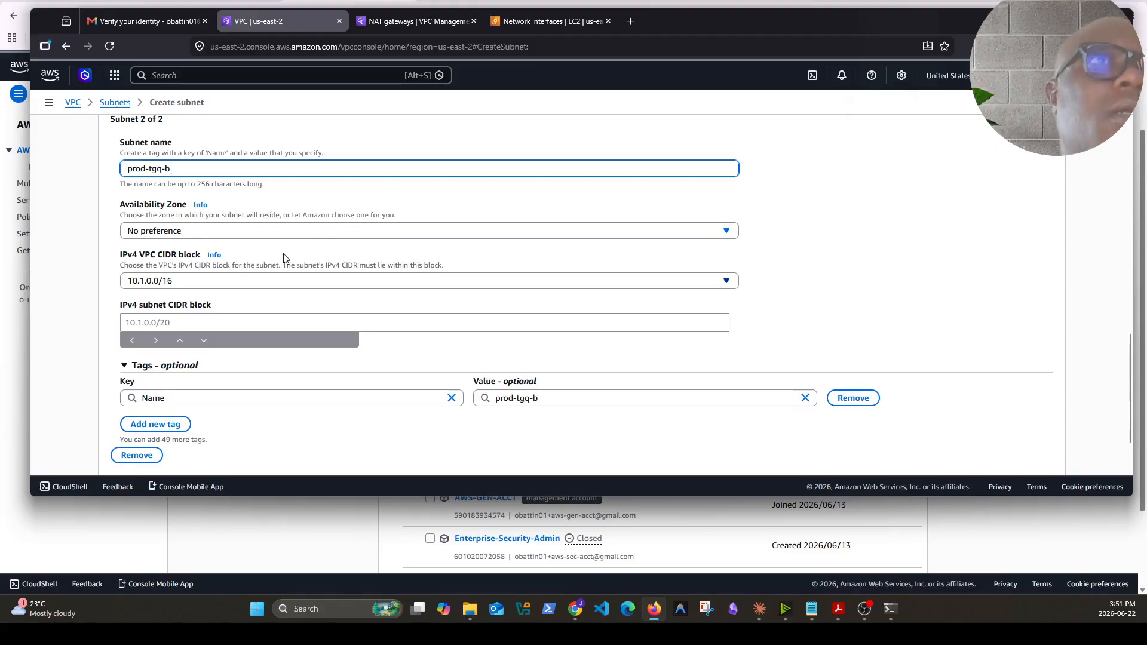
# Put the second subnet in us-east-2b with CIDR block 10.1.20.16/28 and create both subnets
pyautogui.click(224, 230)
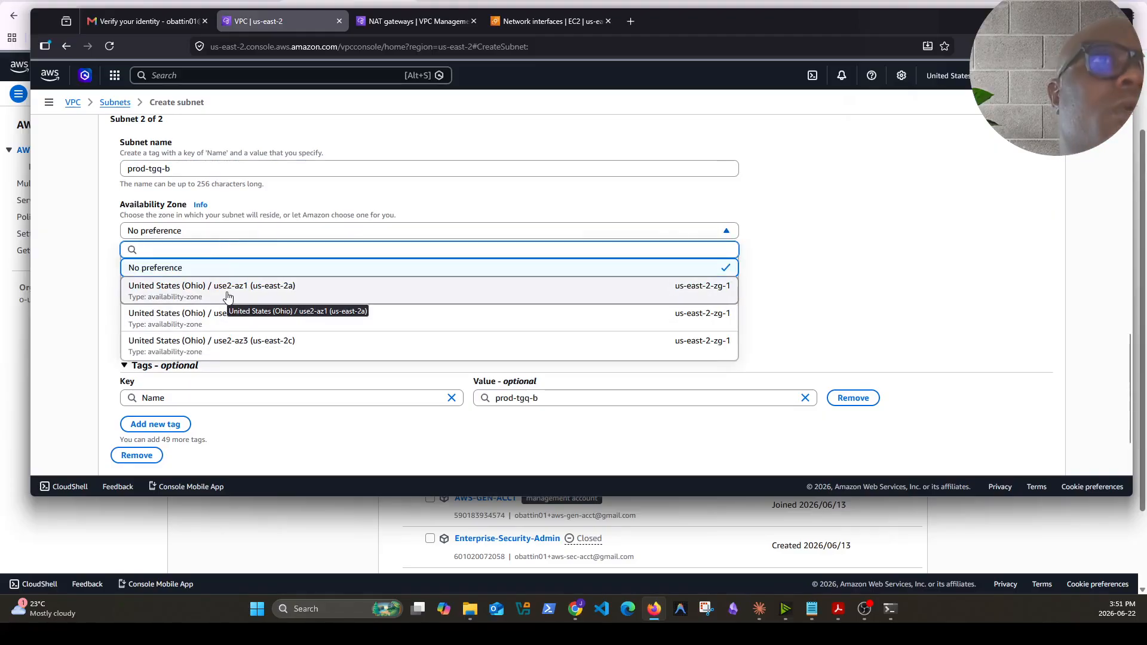
pyautogui.click(228, 316)
pyautogui.scroll(-8, 315, 357)
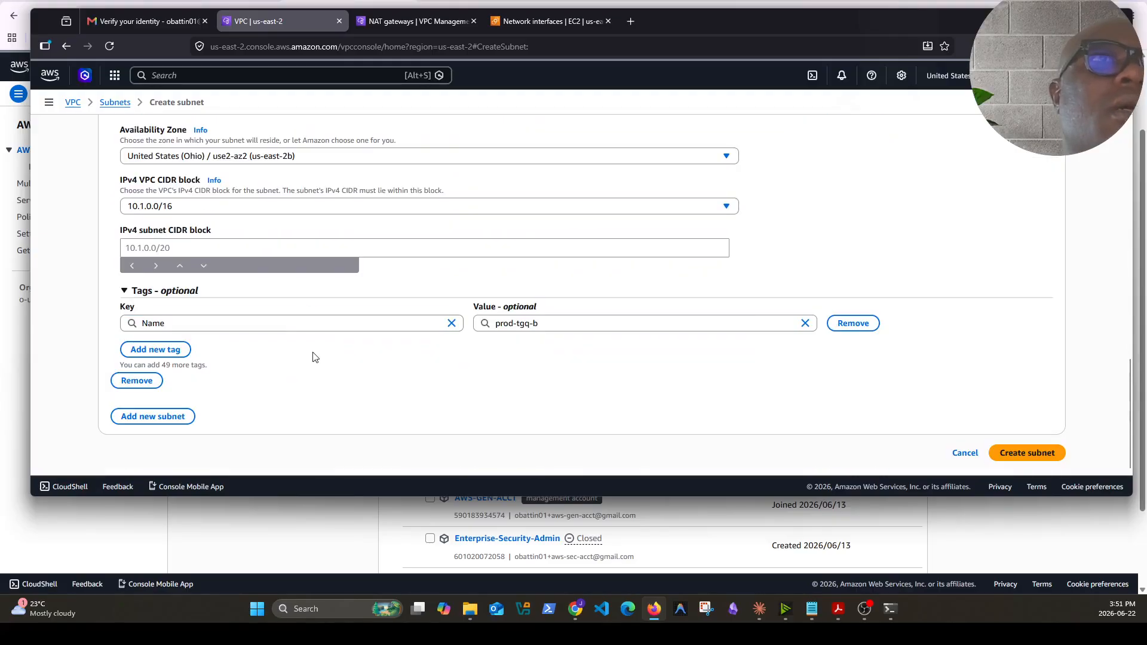
pyautogui.click(185, 249)
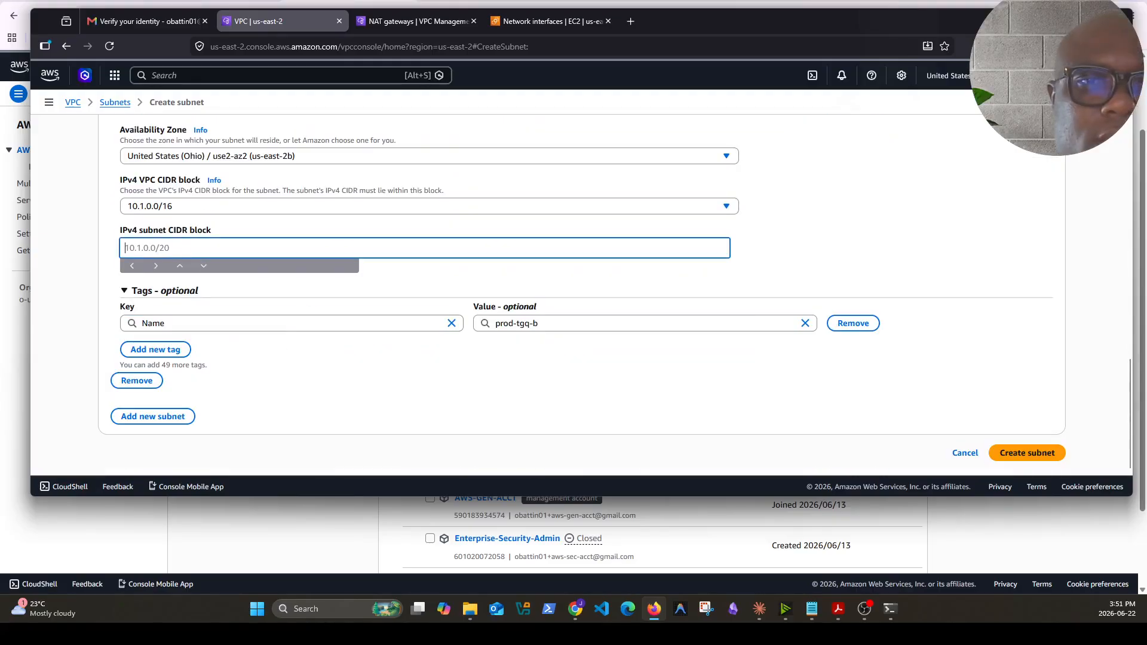
pyautogui.write('10.1.20.16/28')
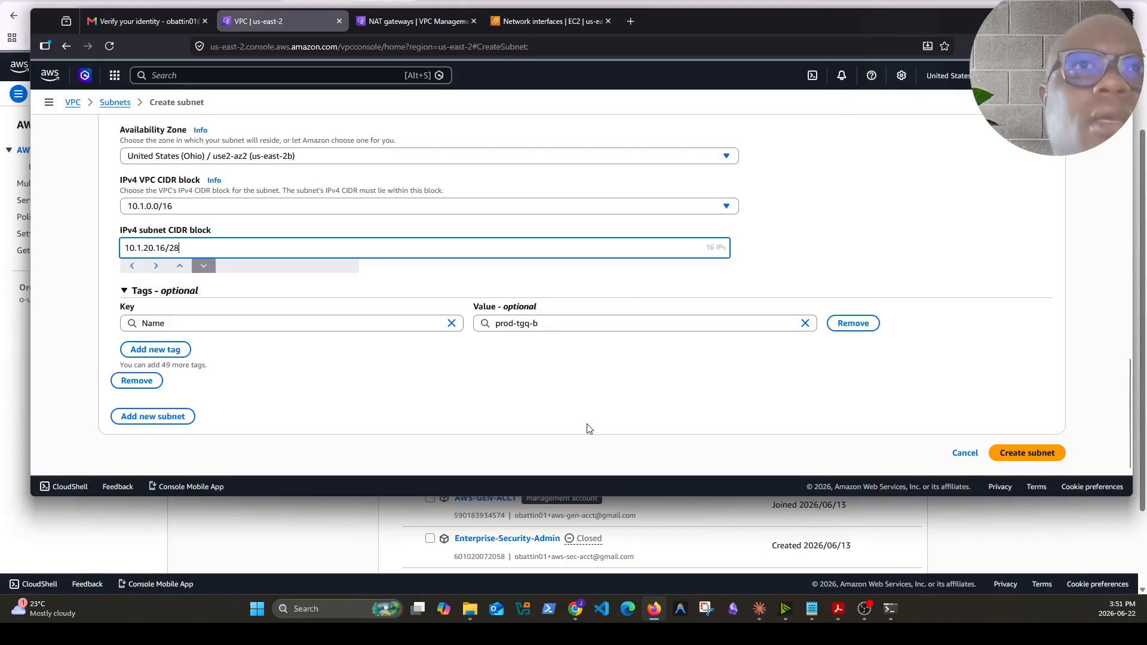
pyautogui.click(585, 406)
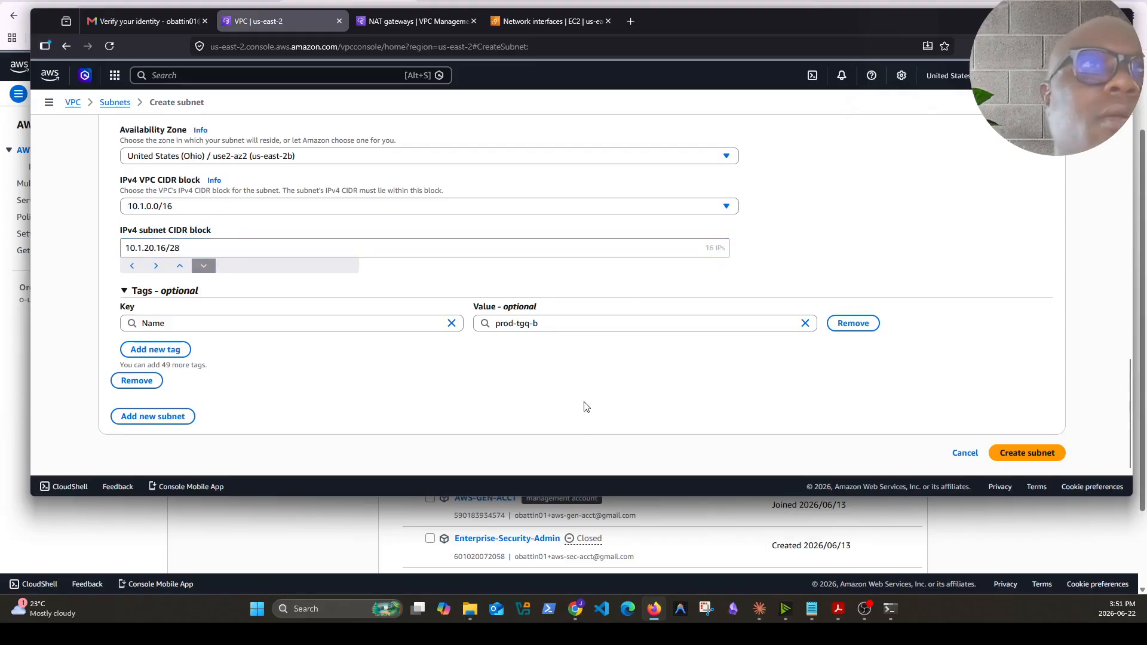
pyautogui.click(1021, 455)
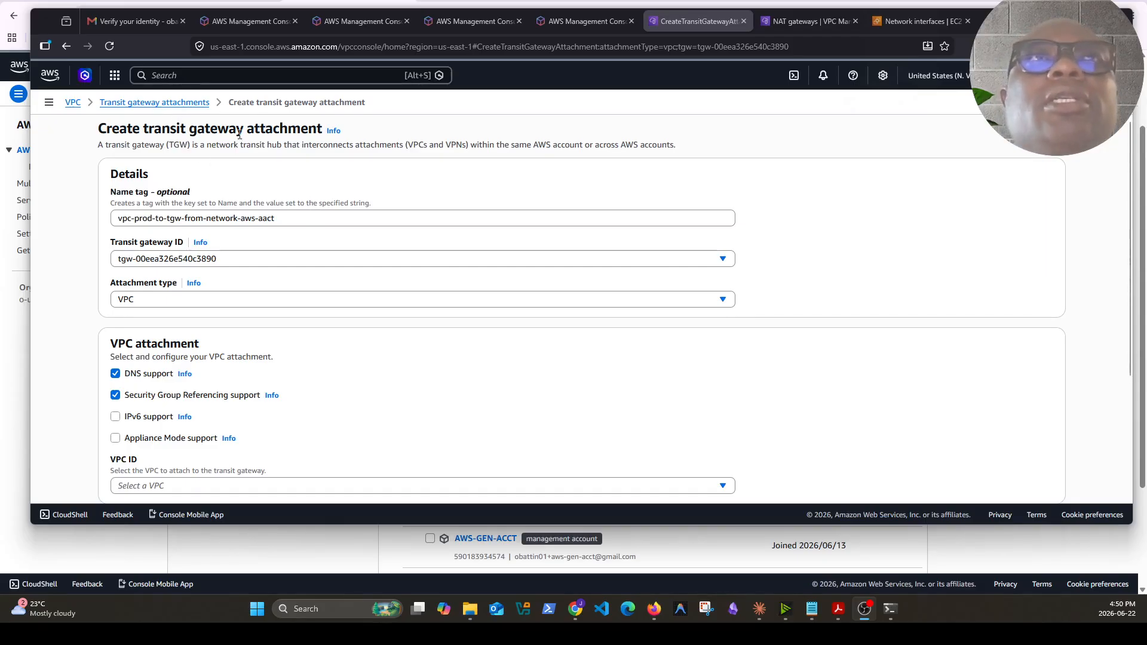
# In the transit gateway attachment form, select the hub transit gateway and prod-vpc as the VPC
pyautogui.click(120, 224)
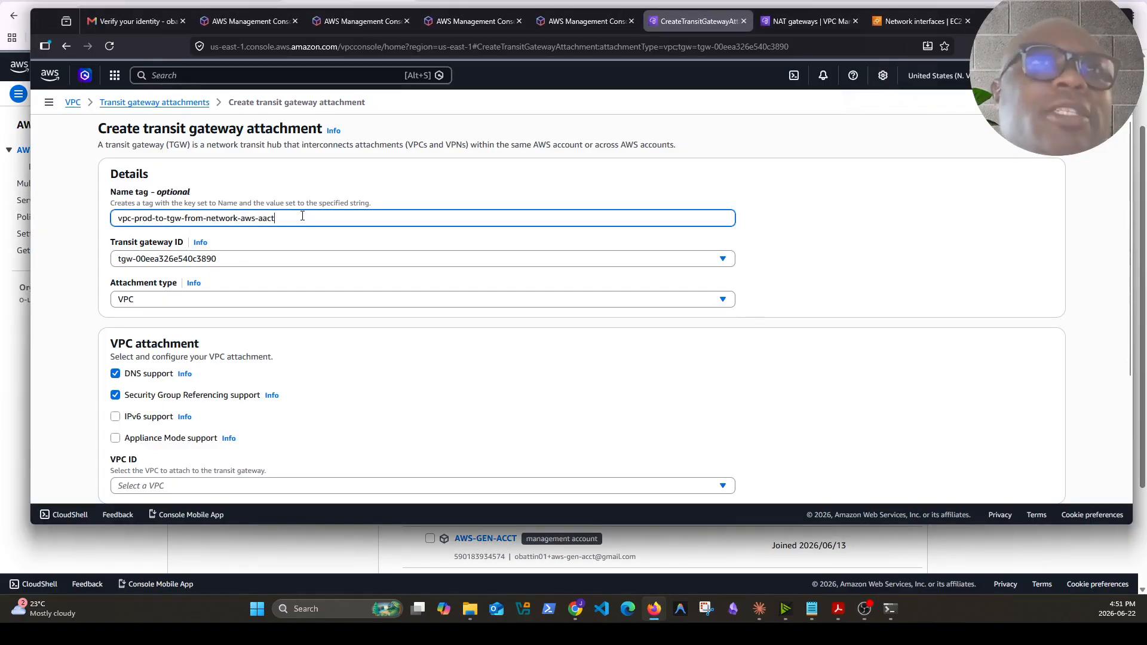
pyautogui.click(224, 259)
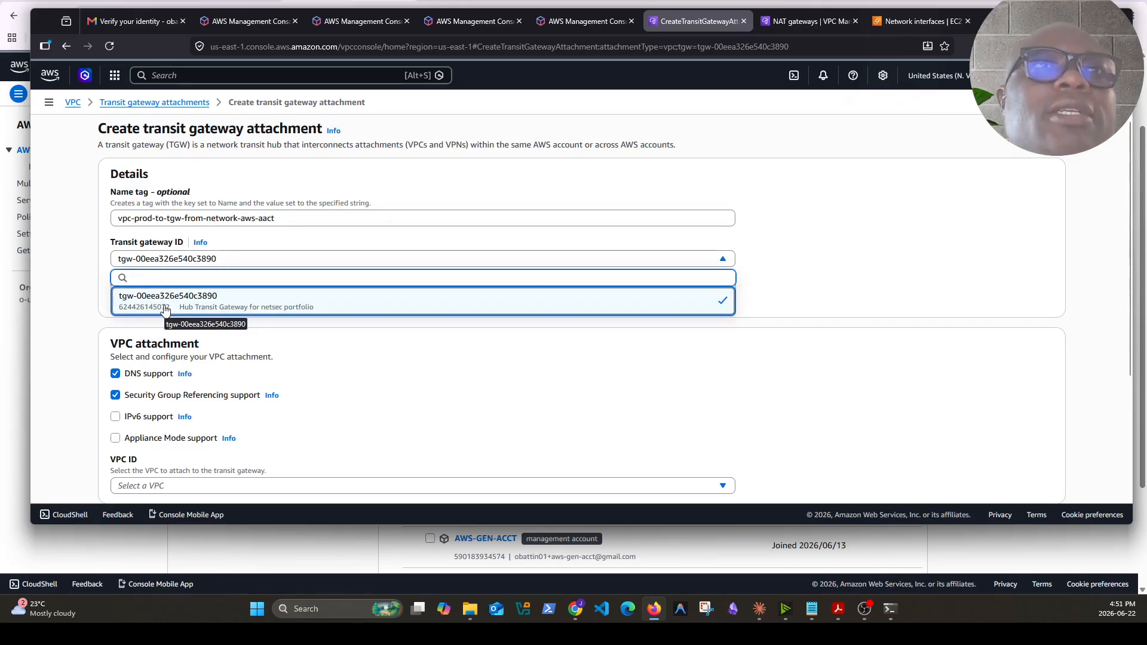
pyautogui.click(276, 311)
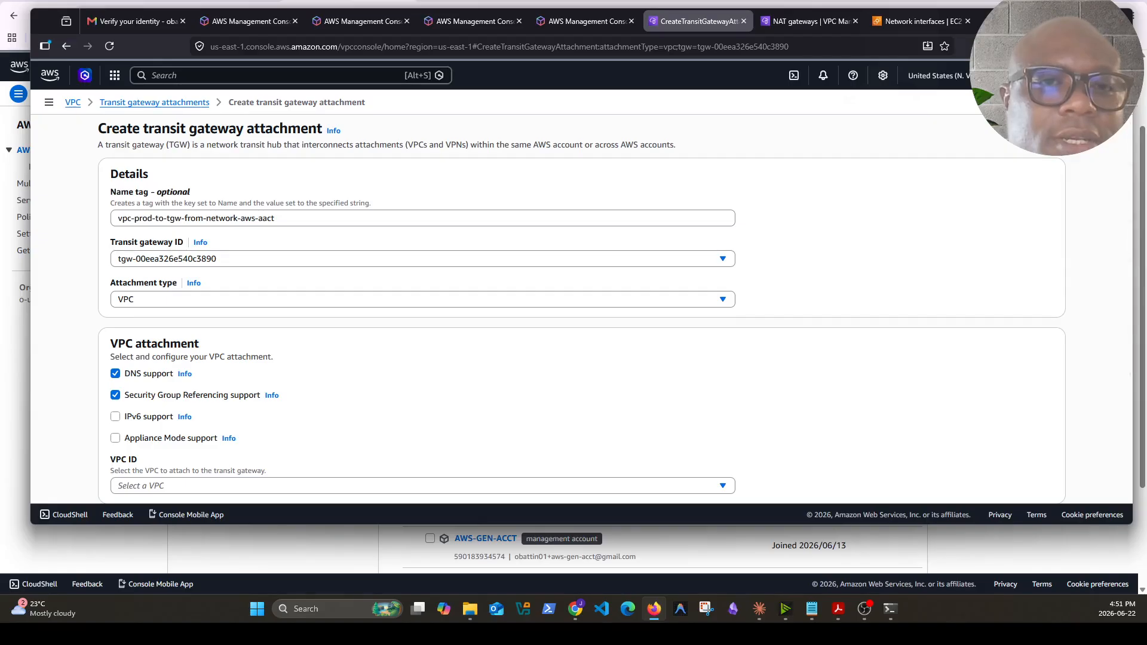
pyautogui.scroll(-3, 325, 389)
pyautogui.click(254, 316)
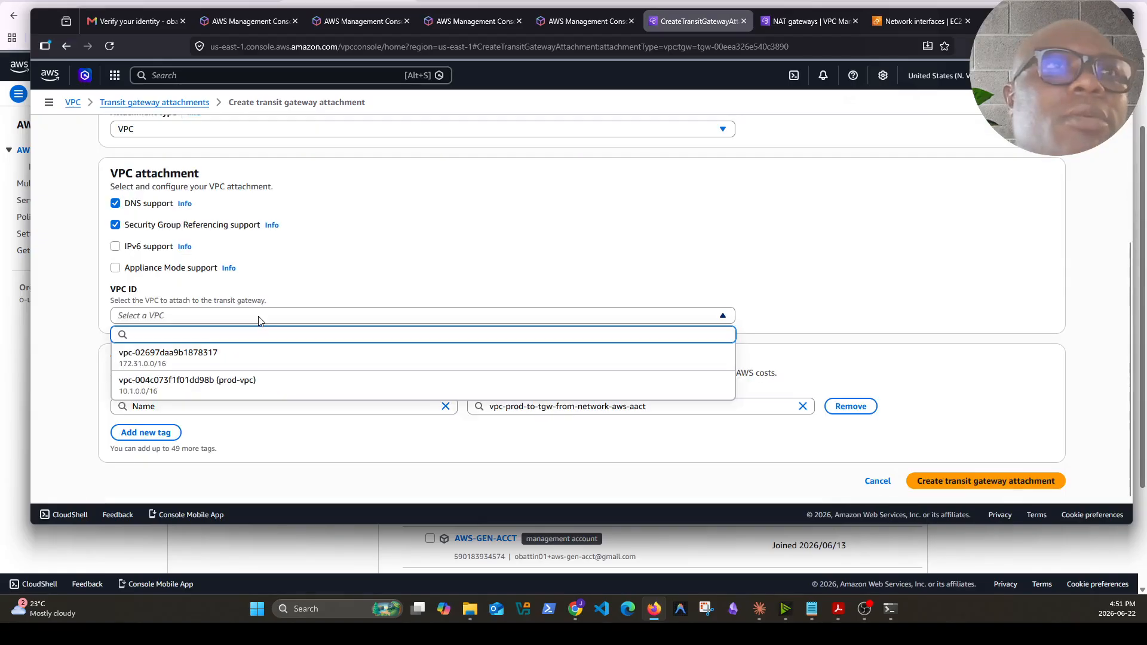
pyautogui.click(199, 389)
# Review the subnet chosen for us-east-1a and us-east-1b in the attachment's subnet lists
pyautogui.scroll(-2, 199, 389)
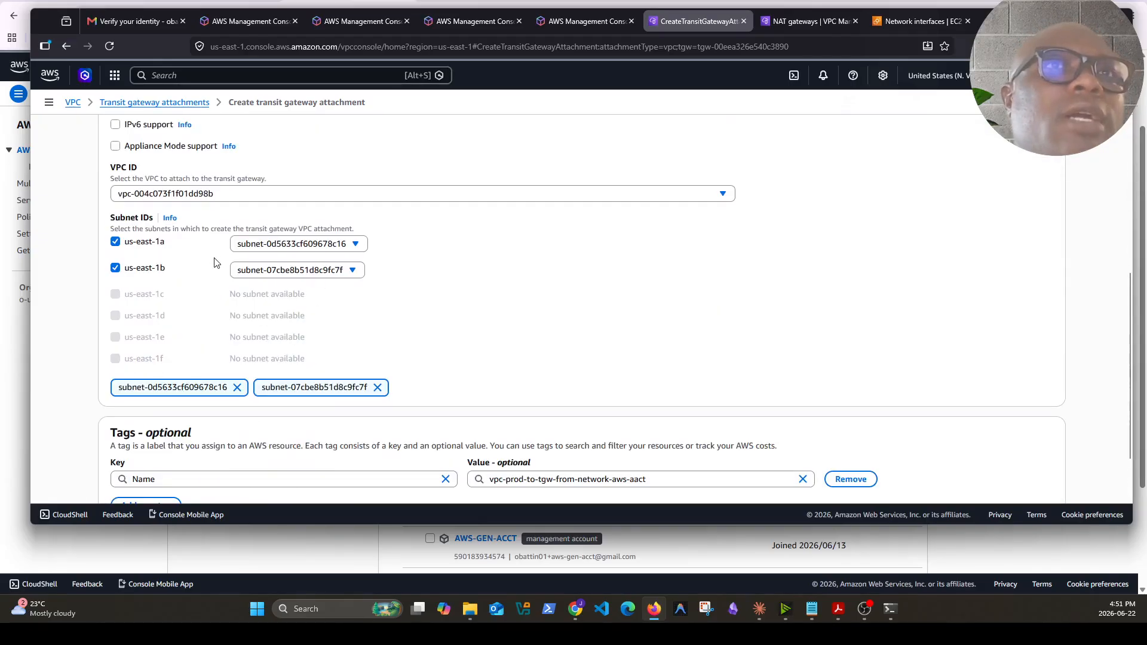
pyautogui.click(355, 246)
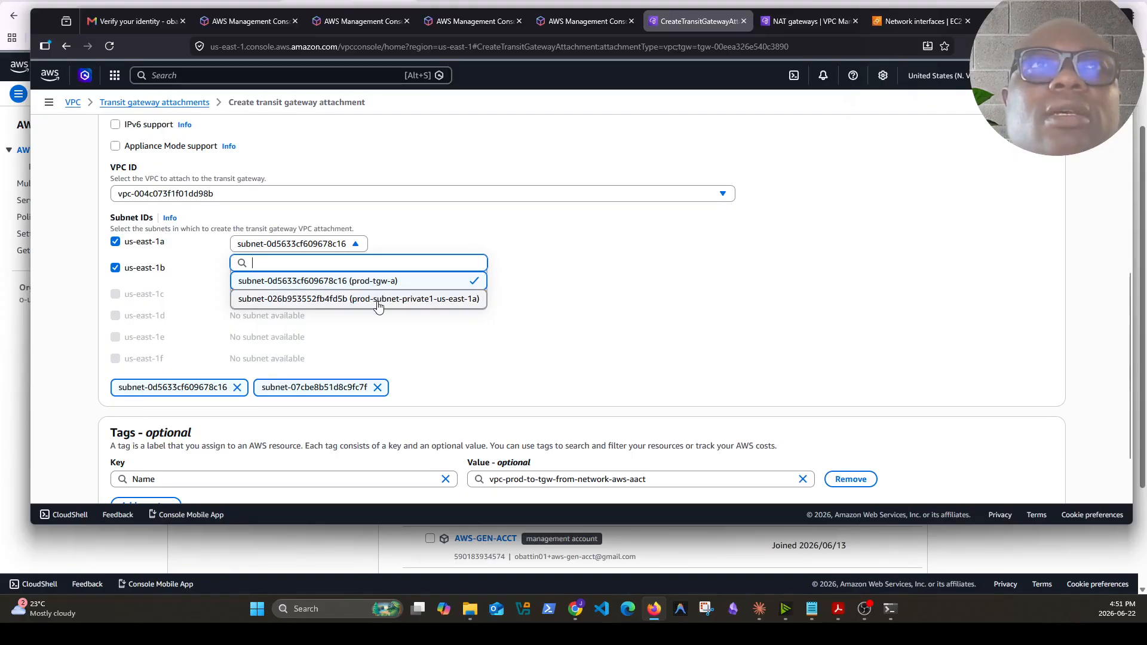
pyautogui.click(520, 284)
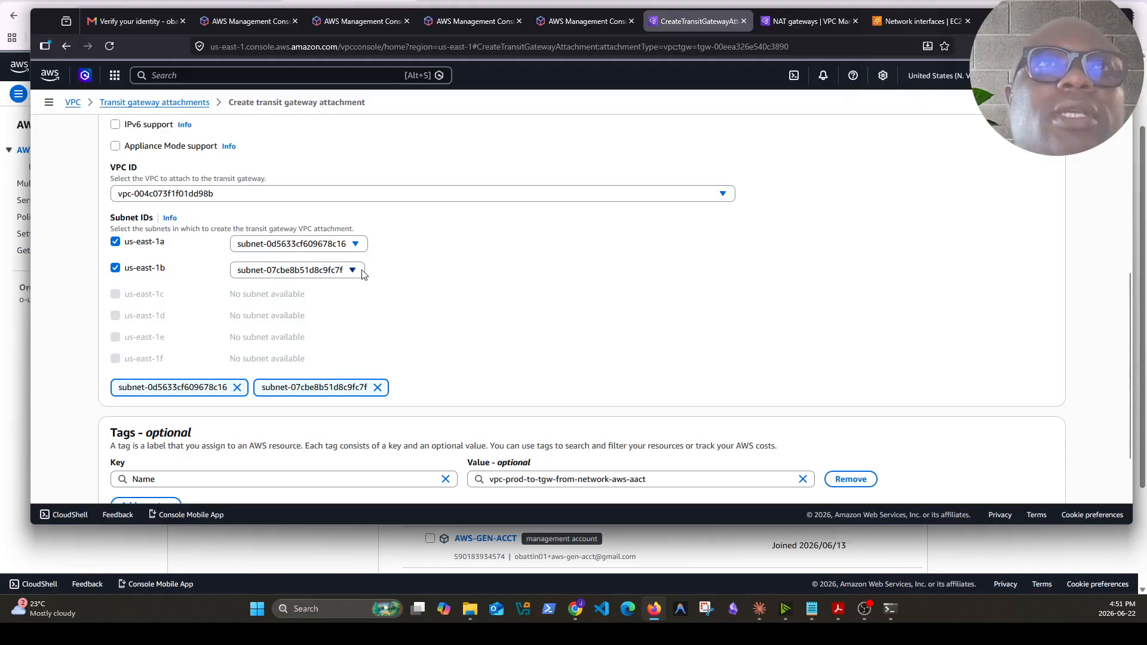
pyautogui.click(360, 270)
pyautogui.click(567, 308)
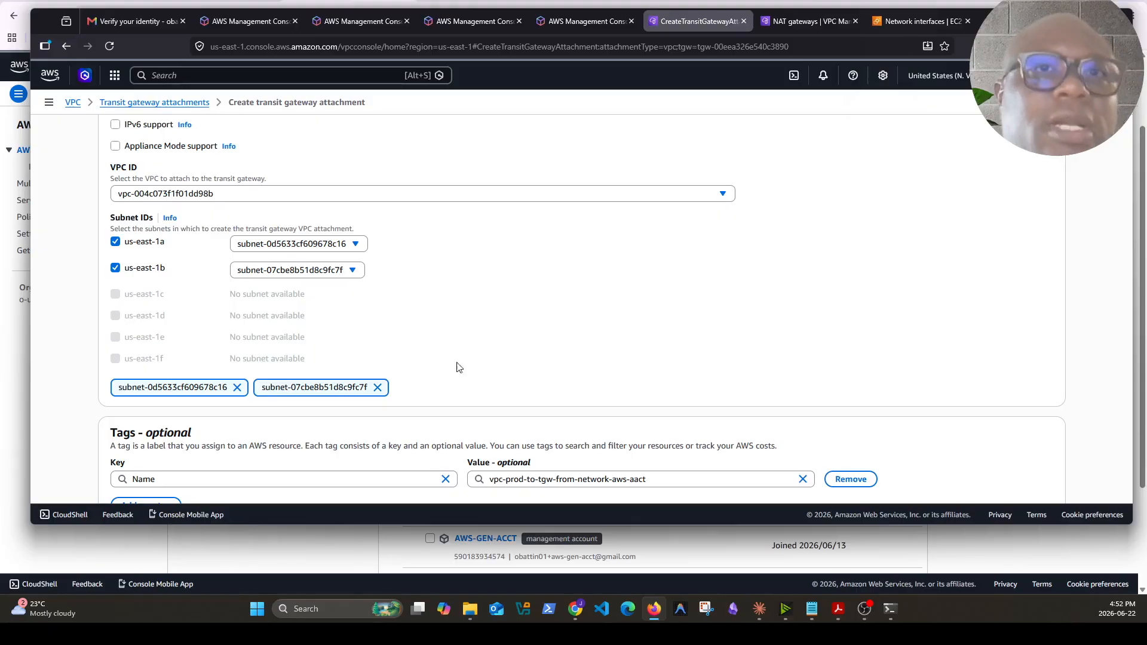
# Rename the attachment's Name tag to prod-attach- to-tgw-from-network-aws-aact and create the transit gateway attachment
pyautogui.scroll(5, 600, 313)
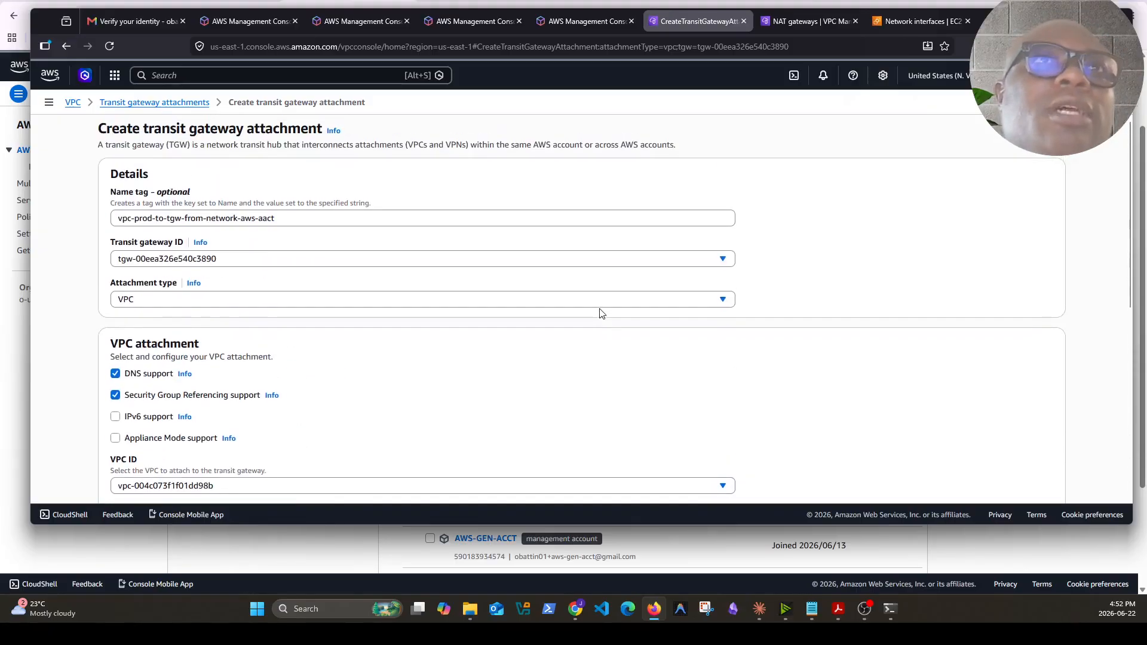
pyautogui.click(157, 217)
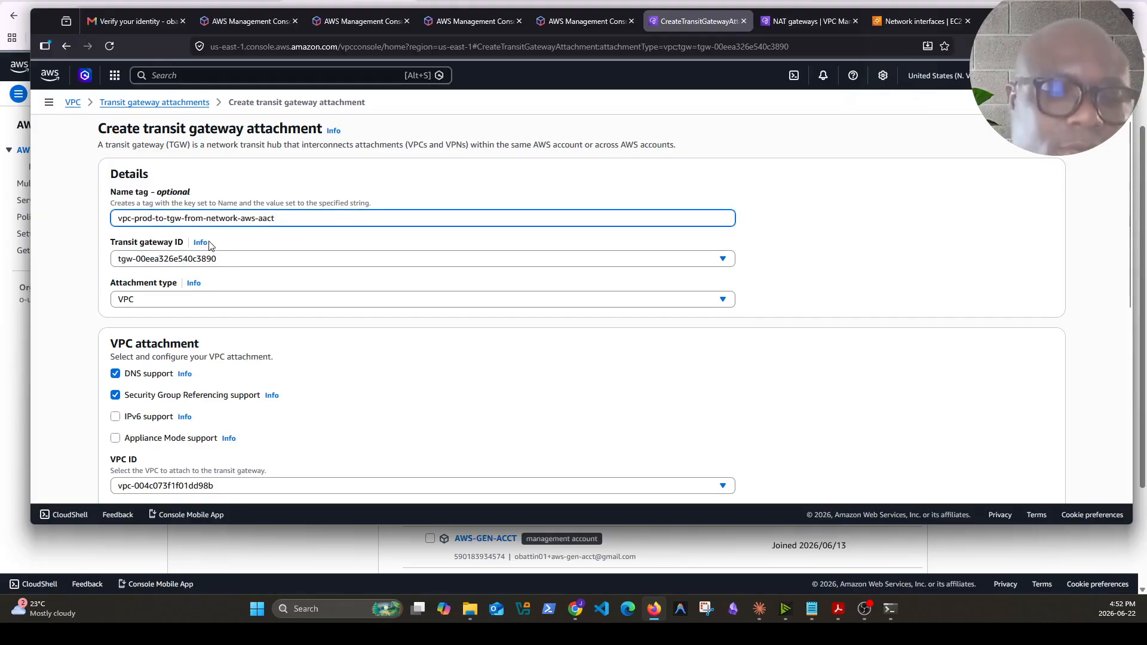
pyautogui.write('attach-')
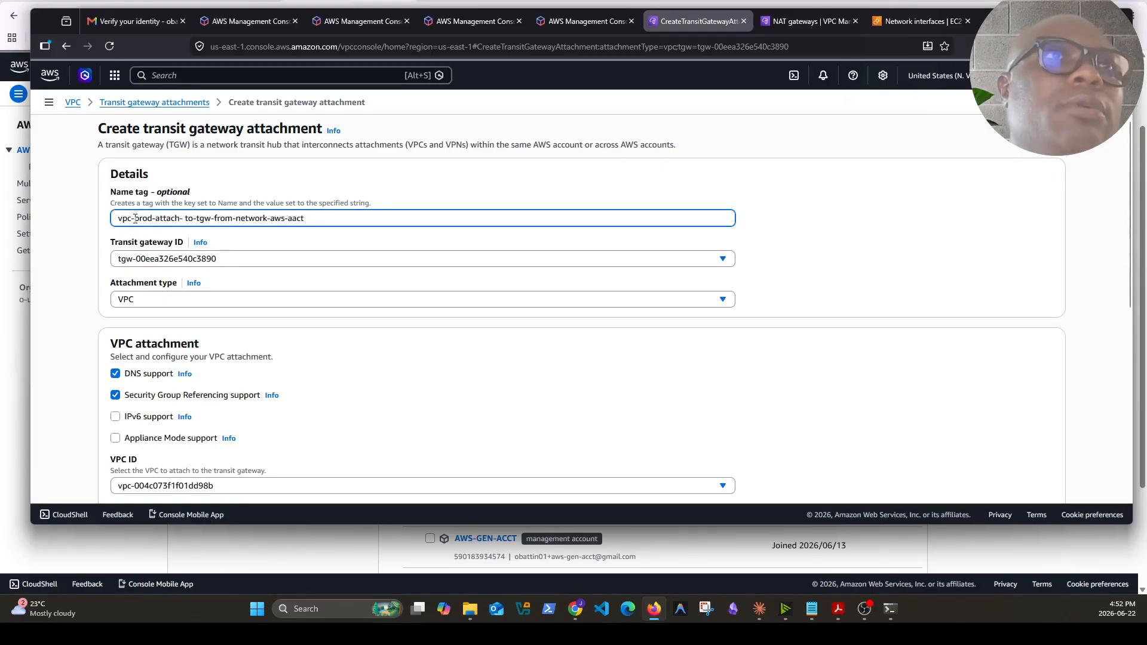
pyautogui.click(135, 218)
pyautogui.press('BackSpace')
pyautogui.press('BackSpace')
pyautogui.press('BackSpace')
pyautogui.press('BackSpace')
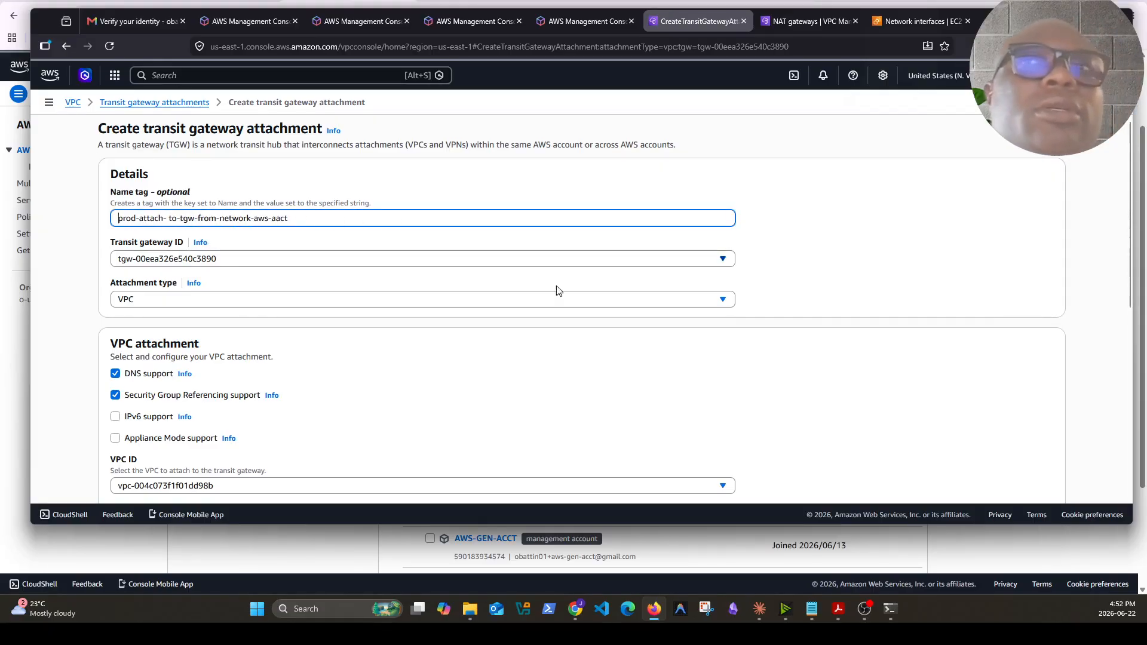
pyautogui.scroll(-5, 757, 400)
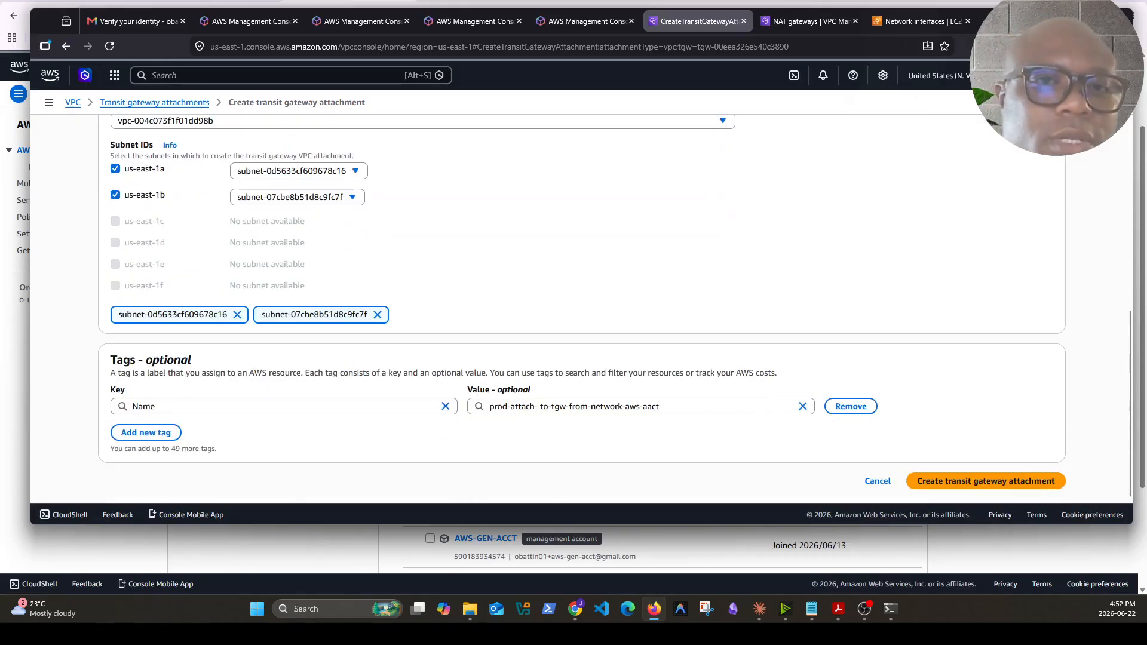
pyautogui.click(994, 481)
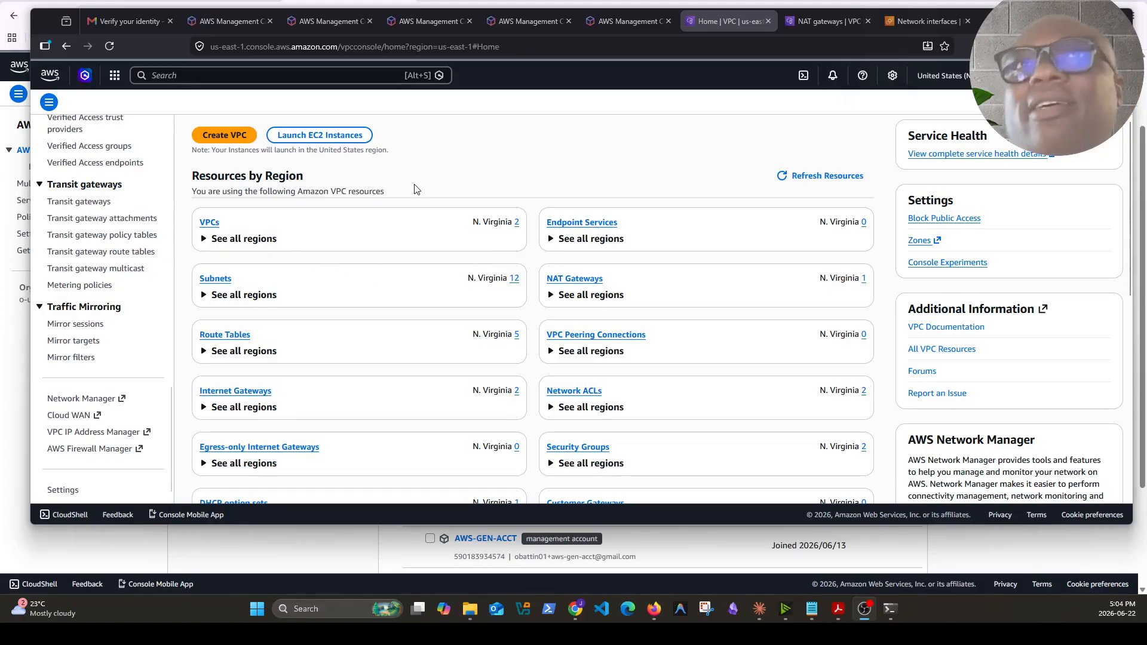
# In the transit gateway owner's attachments list, accept the pending prod-vpc transit gateway attachment
pyautogui.click(100, 225)
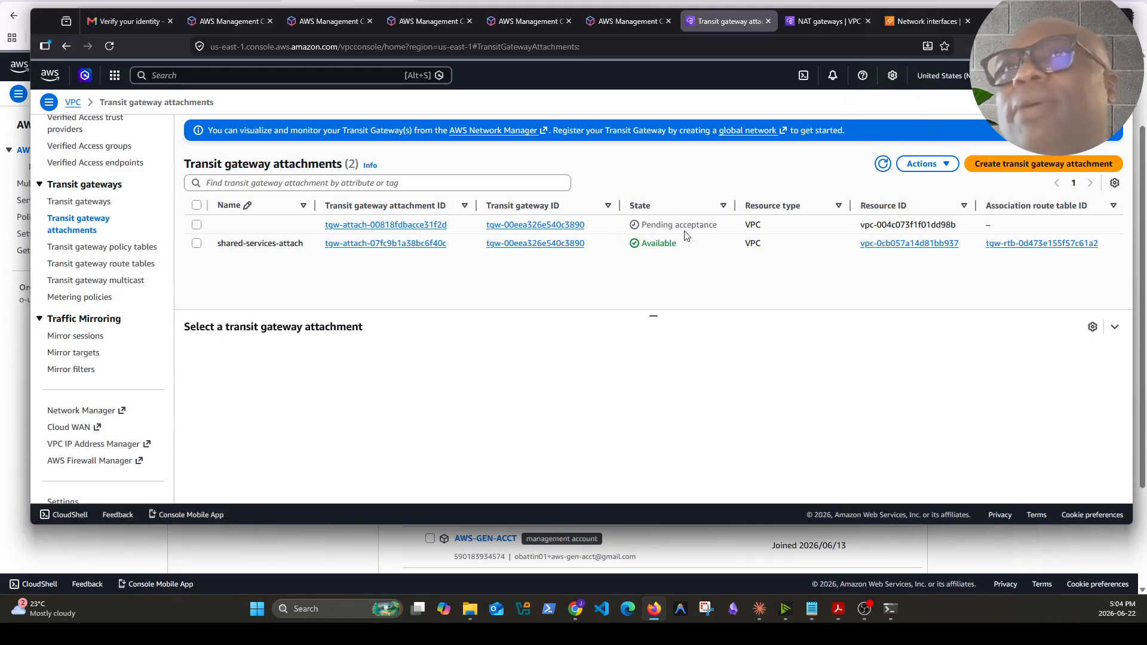
pyautogui.moveTo(641, 225); pyautogui.dragTo(718, 226)
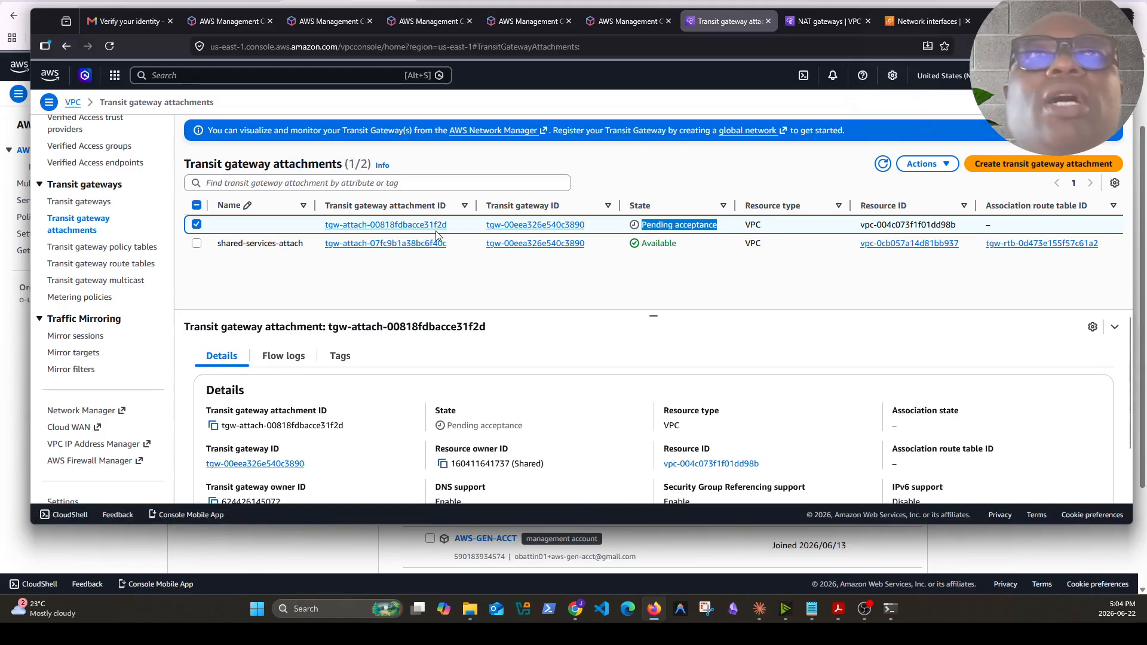
pyautogui.scroll(-1, 654, 356)
pyautogui.scroll(1, 653, 356)
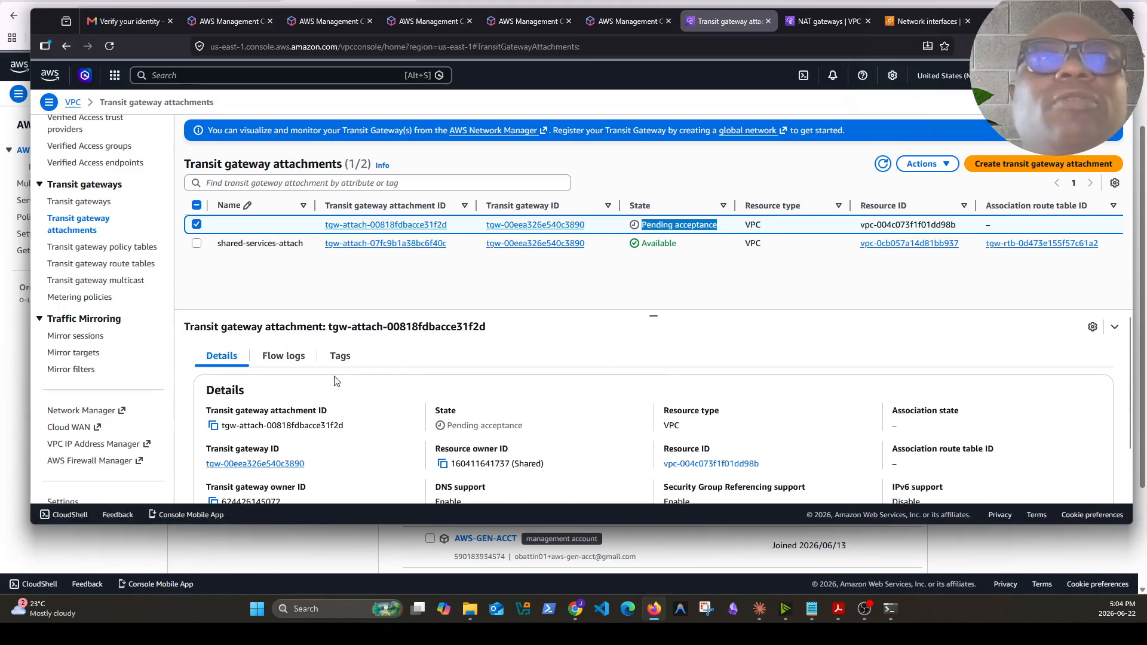
pyautogui.click(538, 294)
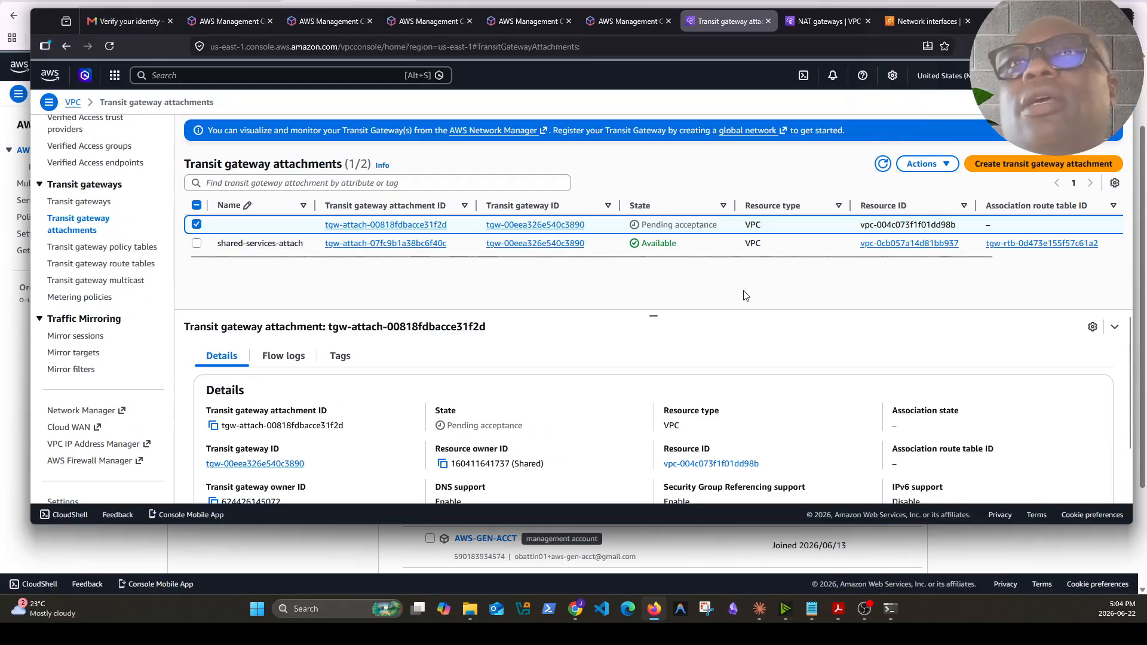
pyautogui.scroll(-1, 539, 332)
pyautogui.scroll(1, 539, 332)
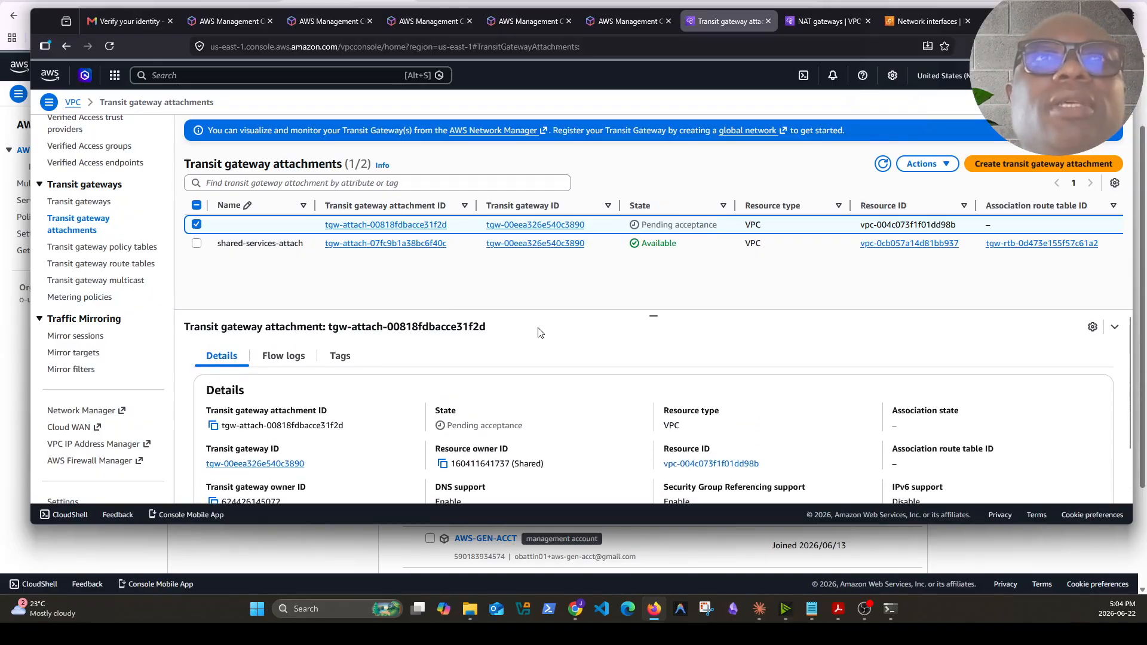
pyautogui.scroll(-1, 540, 332)
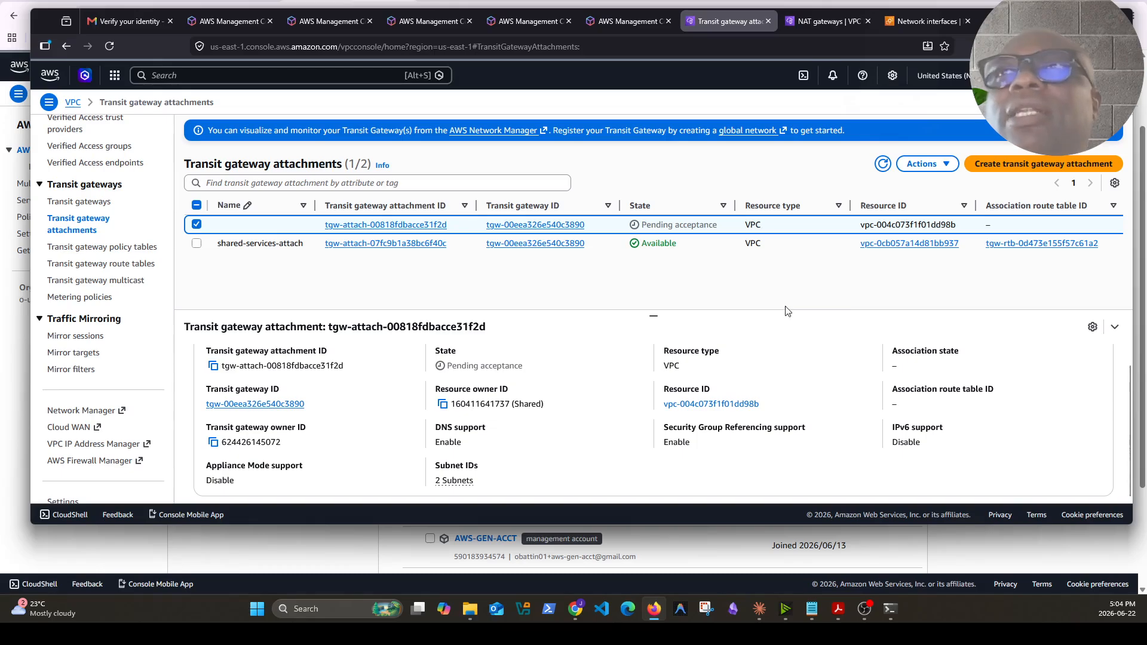
pyautogui.click(931, 164)
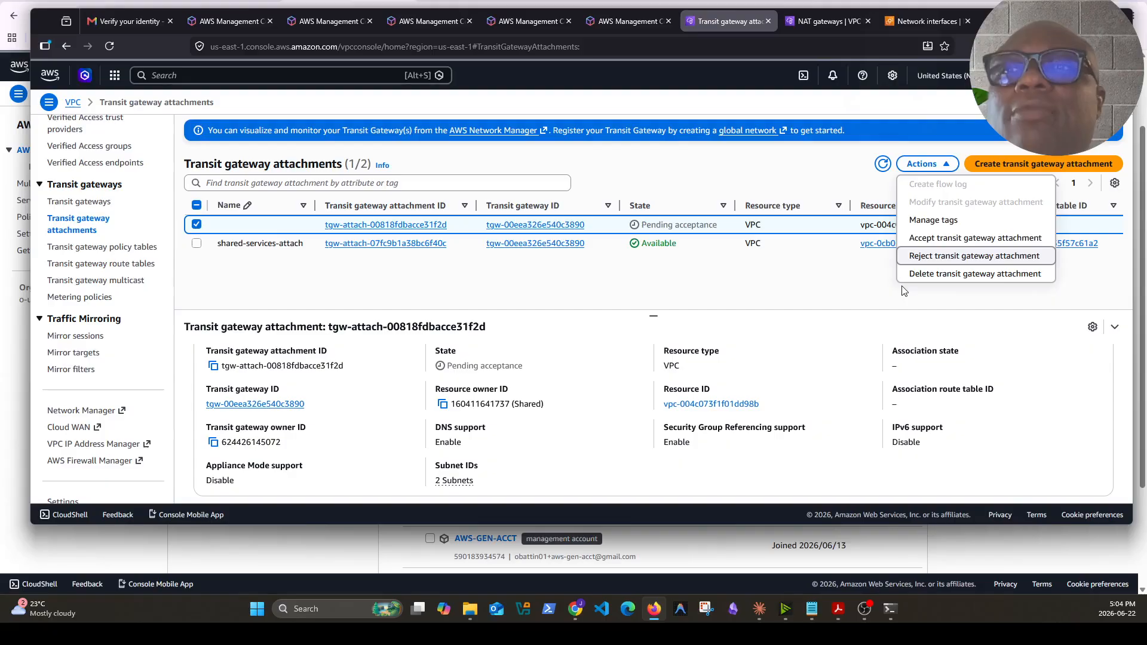
pyautogui.click(940, 241)
pyautogui.click(861, 328)
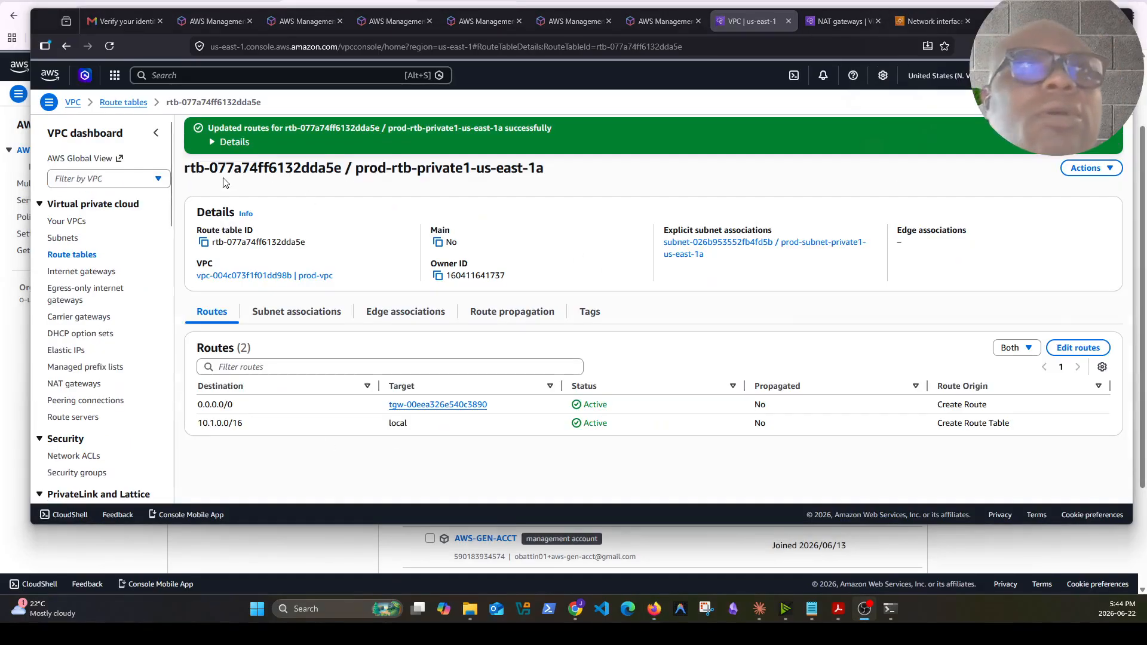
# Open the prod-rtb-private2-us-east-1b route table's route editor, try adding a route, and cancel
pyautogui.click(72, 255)
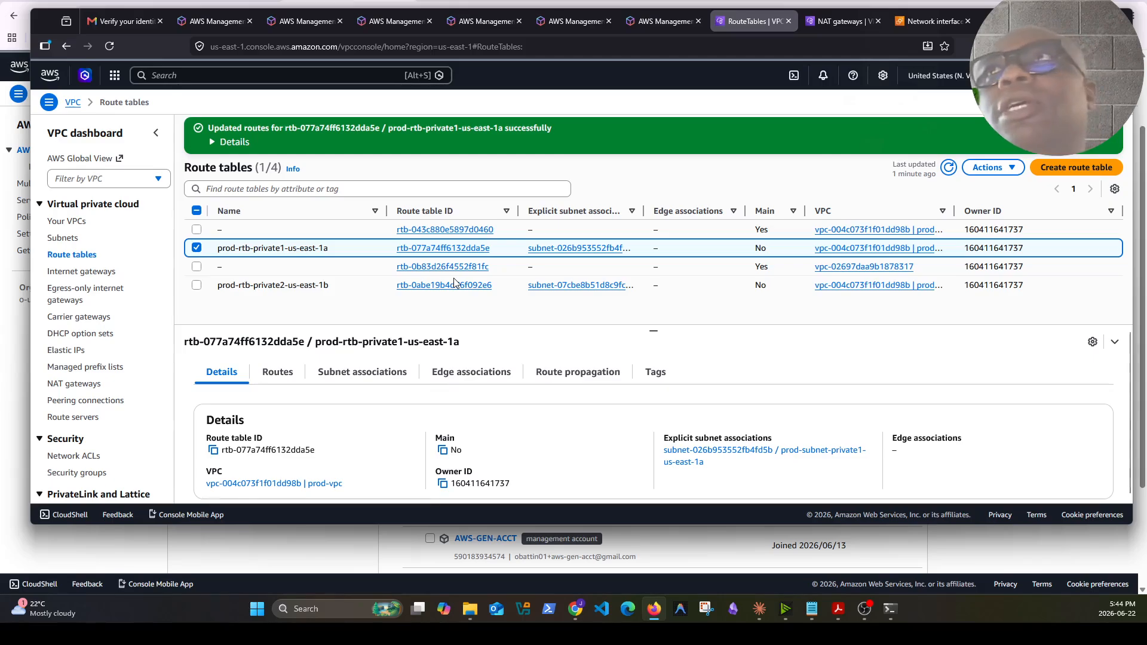
pyautogui.click(197, 250)
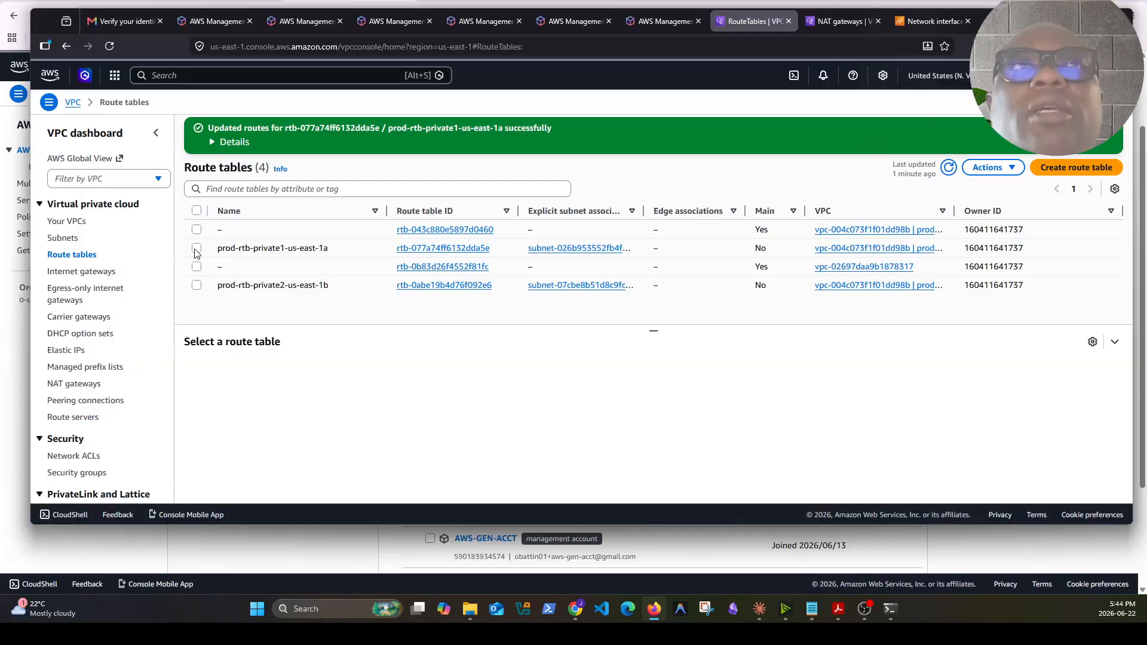
pyautogui.click(197, 248)
pyautogui.click(197, 287)
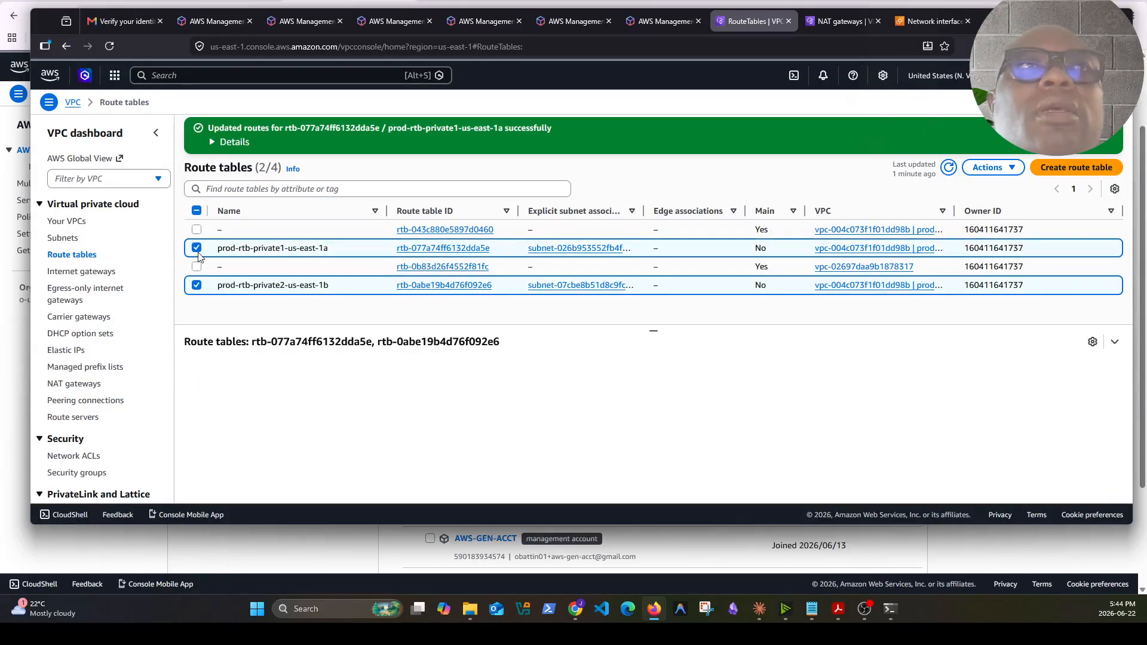
pyautogui.click(198, 249)
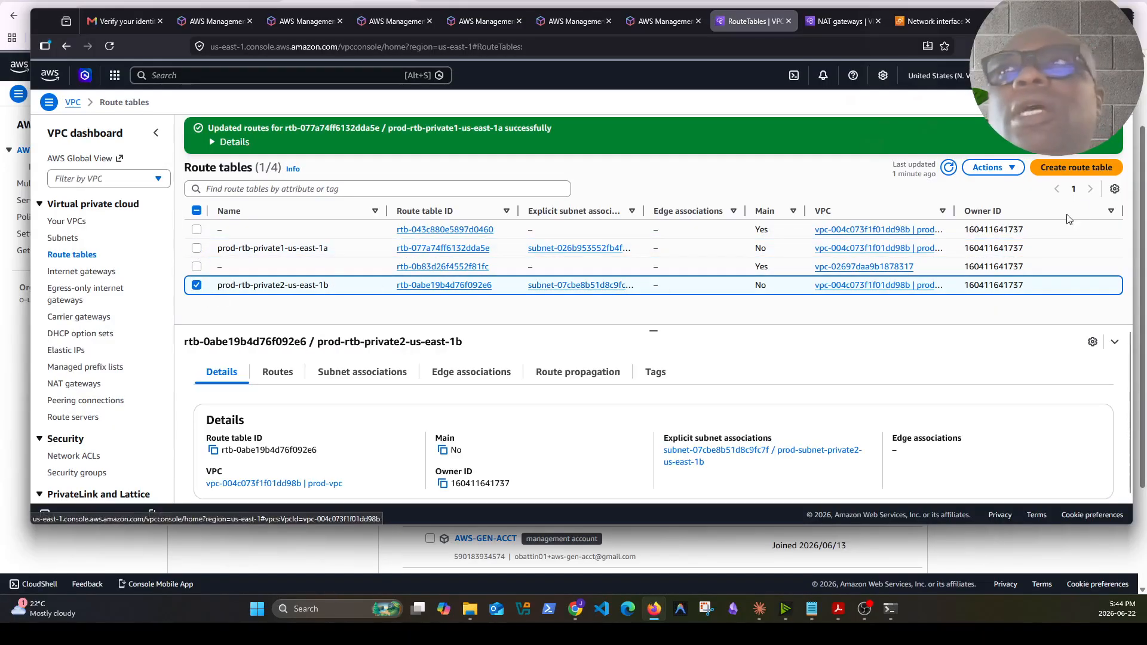
pyautogui.click(436, 285)
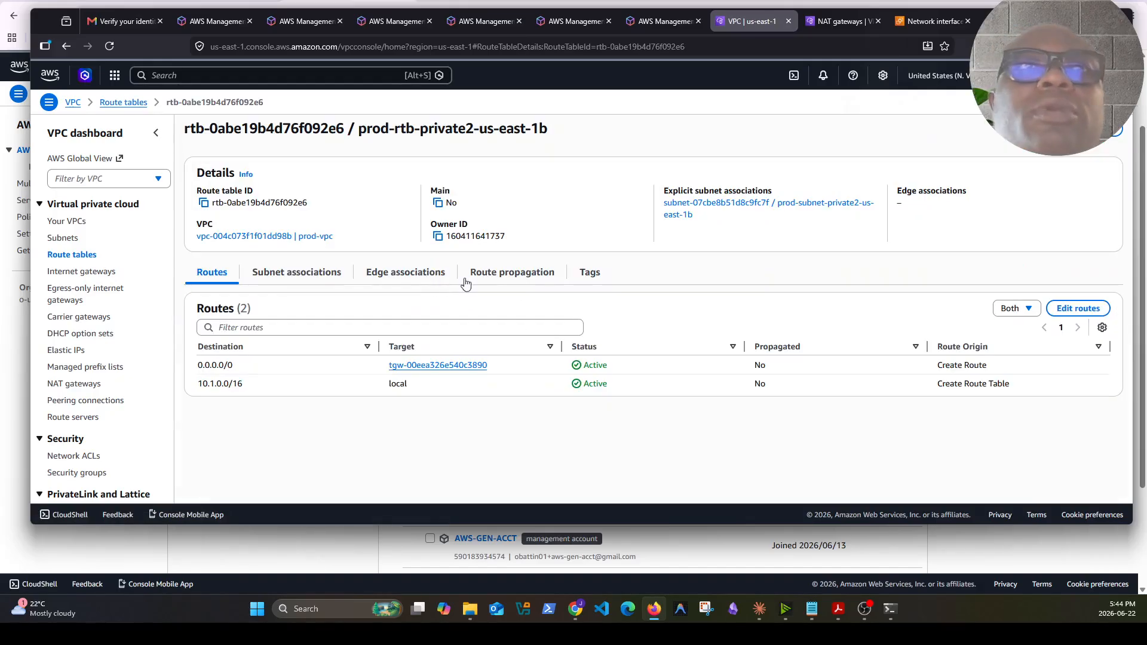
pyautogui.click(1077, 308)
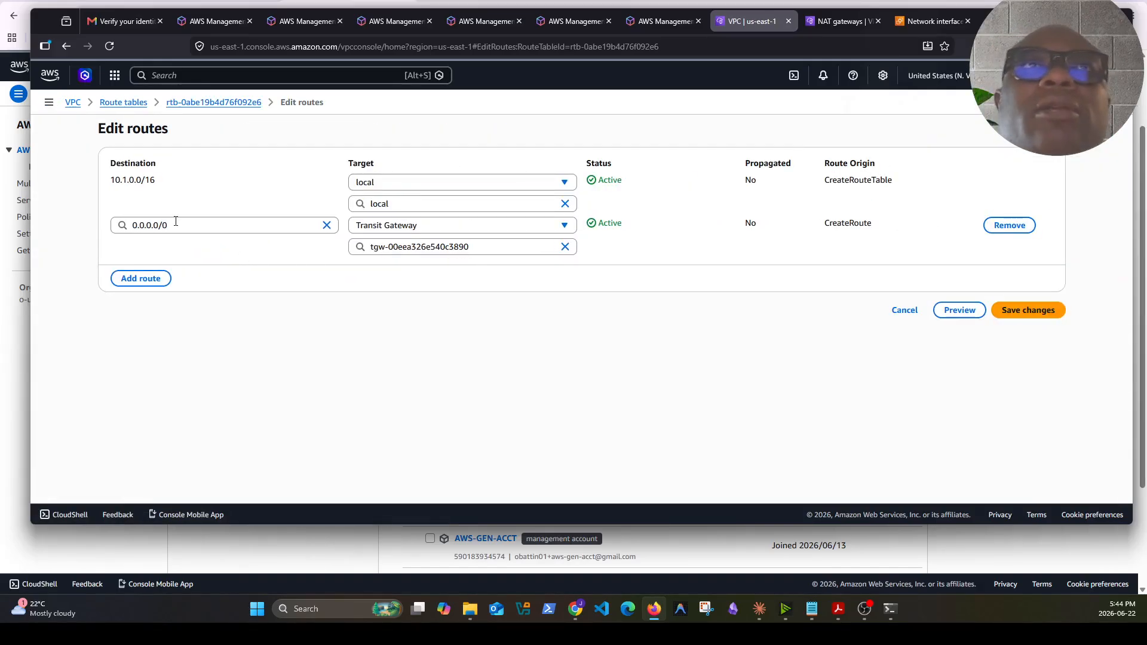
pyautogui.click(158, 280)
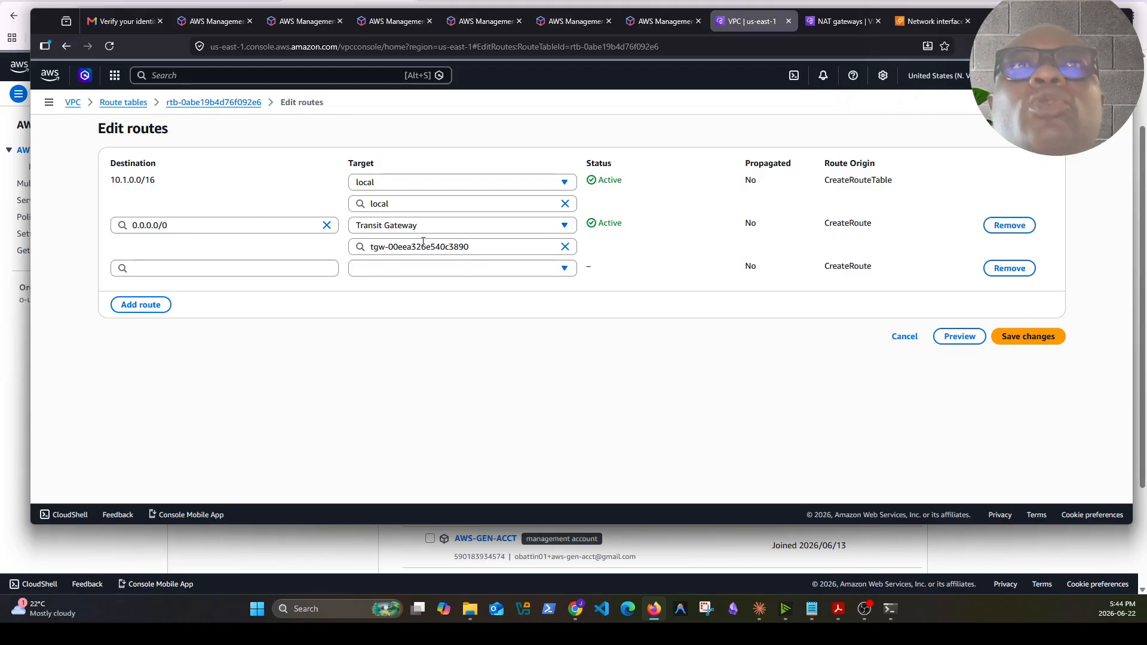
pyautogui.click(1010, 268)
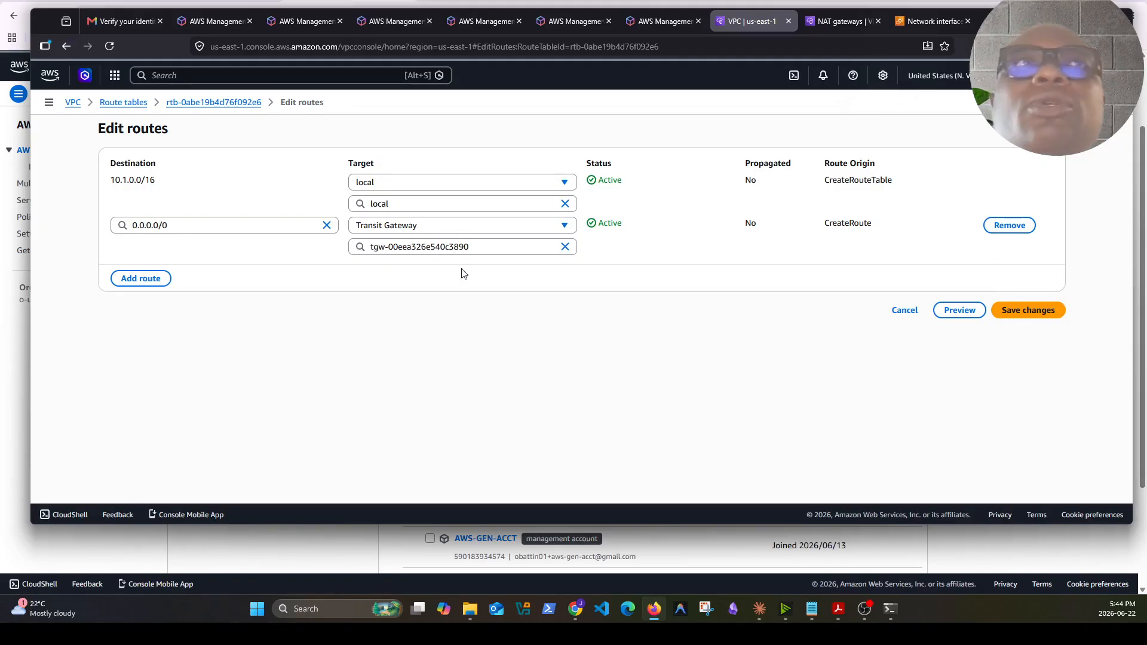
pyautogui.click(906, 311)
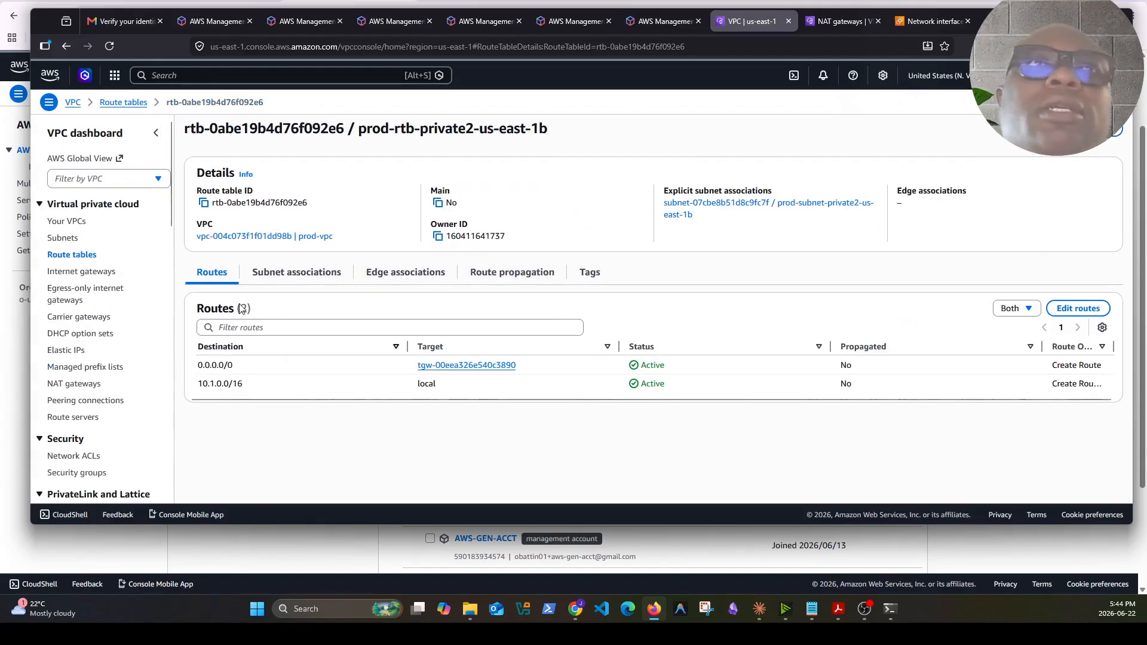
# Open the prod-rtb-private1-us-east-1a route table's route editor and save its routes
pyautogui.click(73, 256)
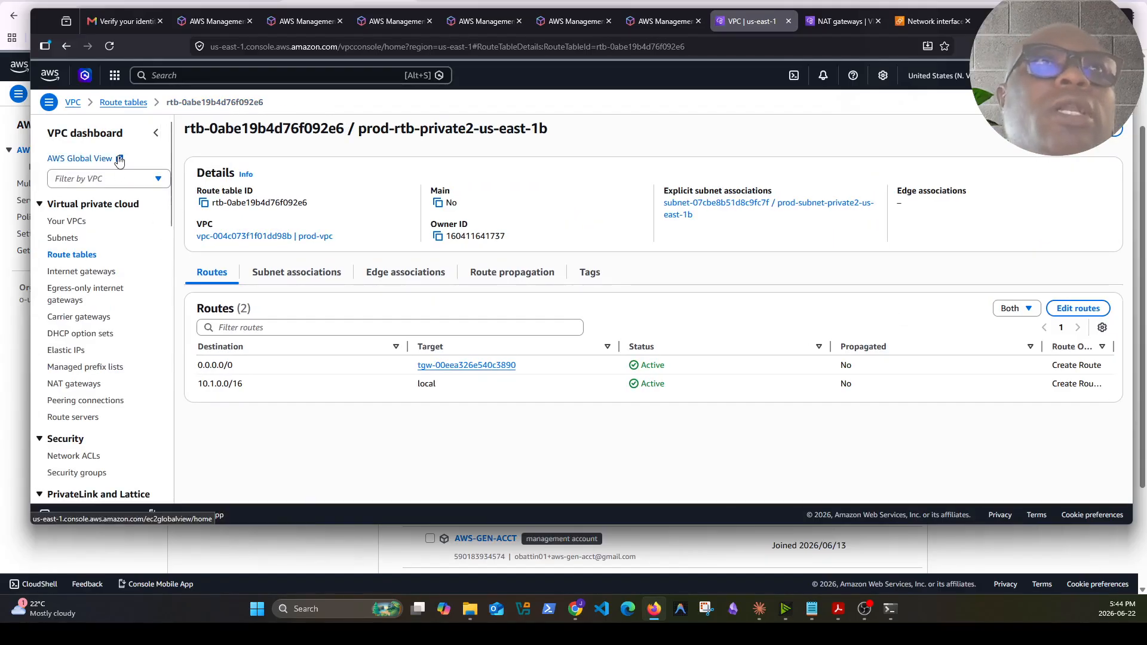
pyautogui.click(196, 245)
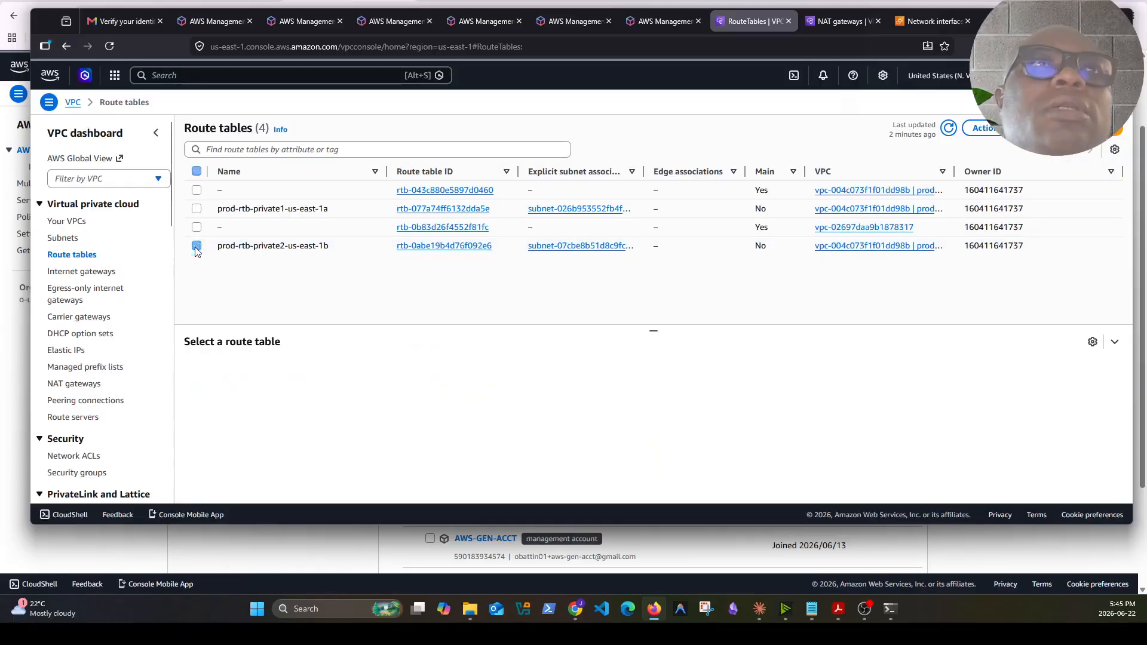
pyautogui.click(197, 208)
pyautogui.click(472, 209)
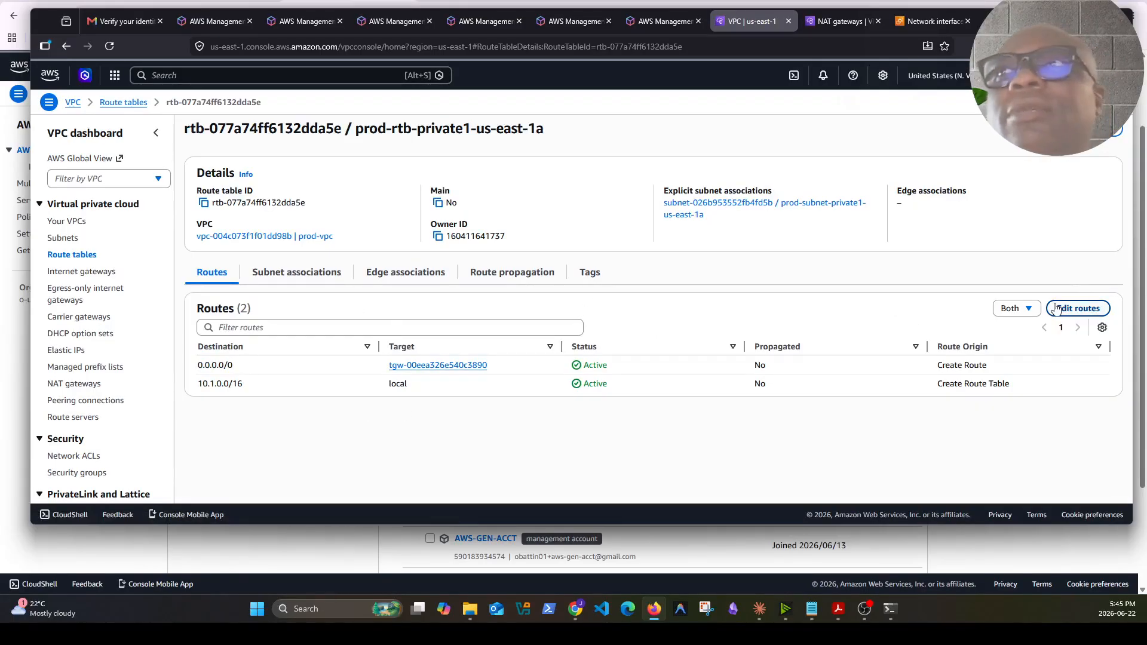
pyautogui.click(1077, 308)
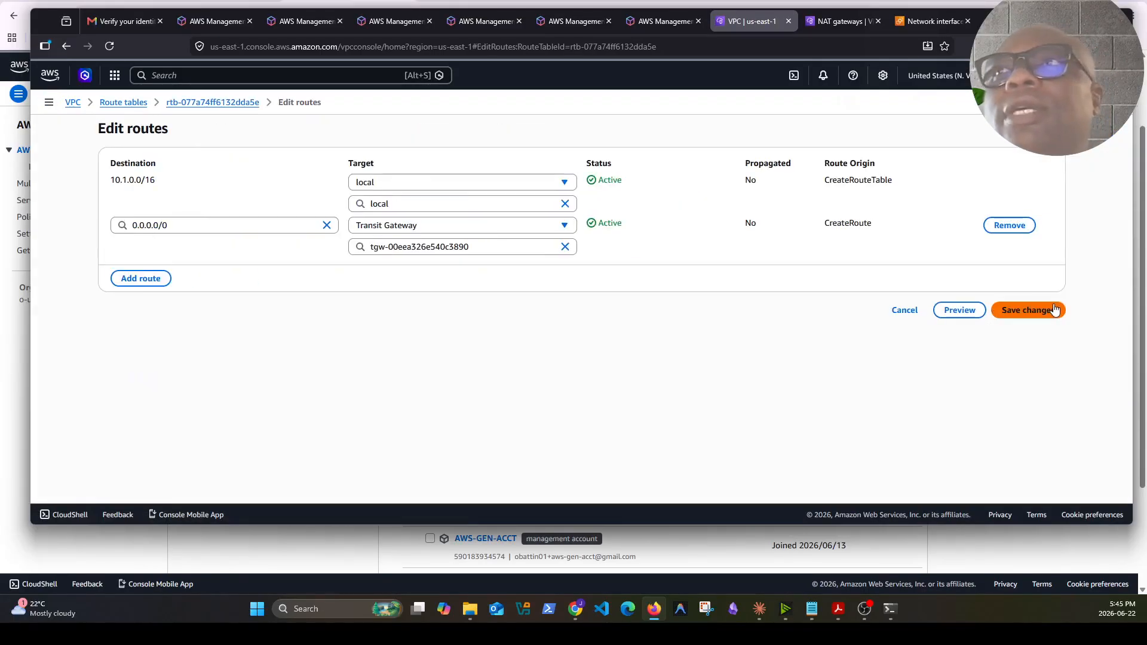
pyautogui.click(1003, 308)
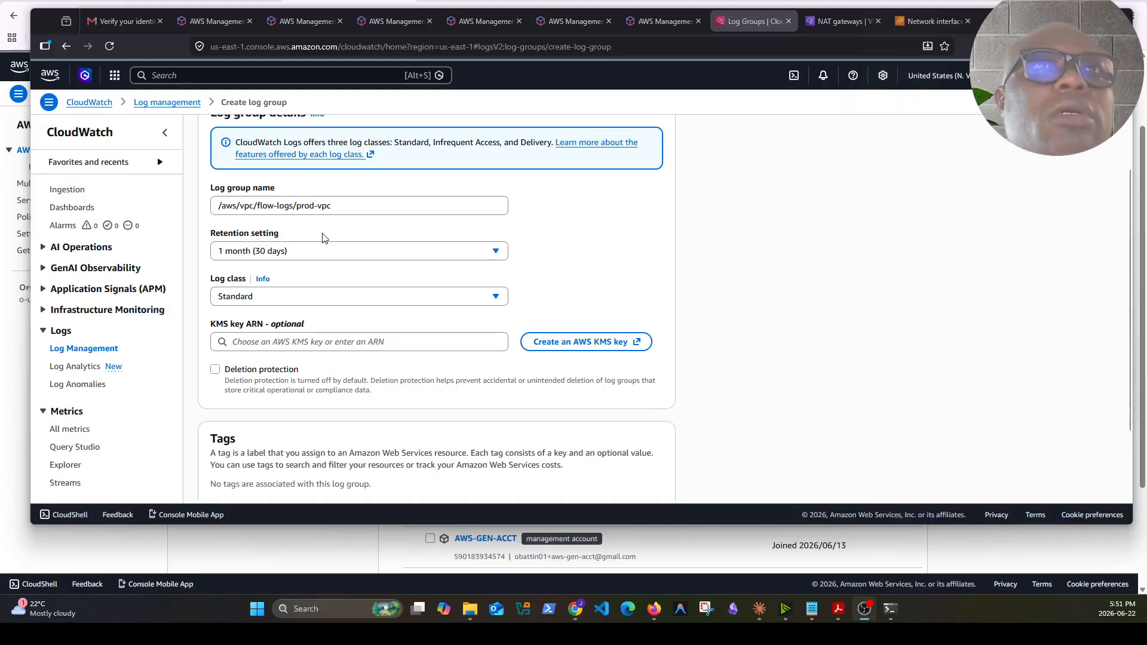
# Create the CloudWatch log group /aws/vpc/flow-logs/prod-vpc with 1 month (30 days) retention
pyautogui.click(380, 205)
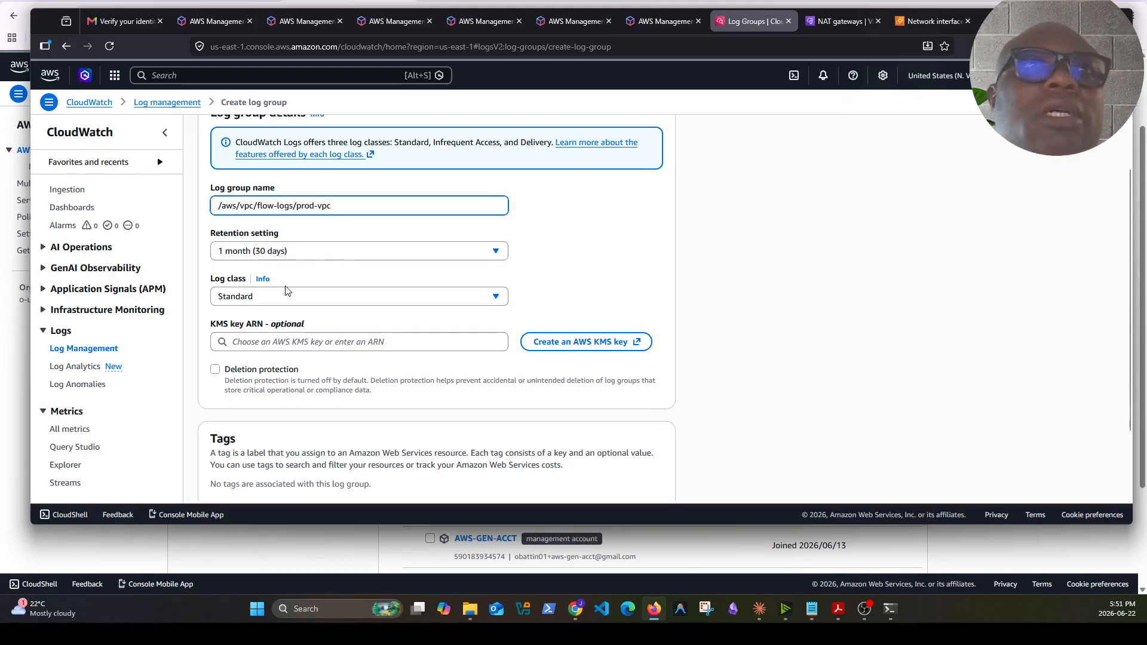
pyautogui.scroll(-2, 680, 351)
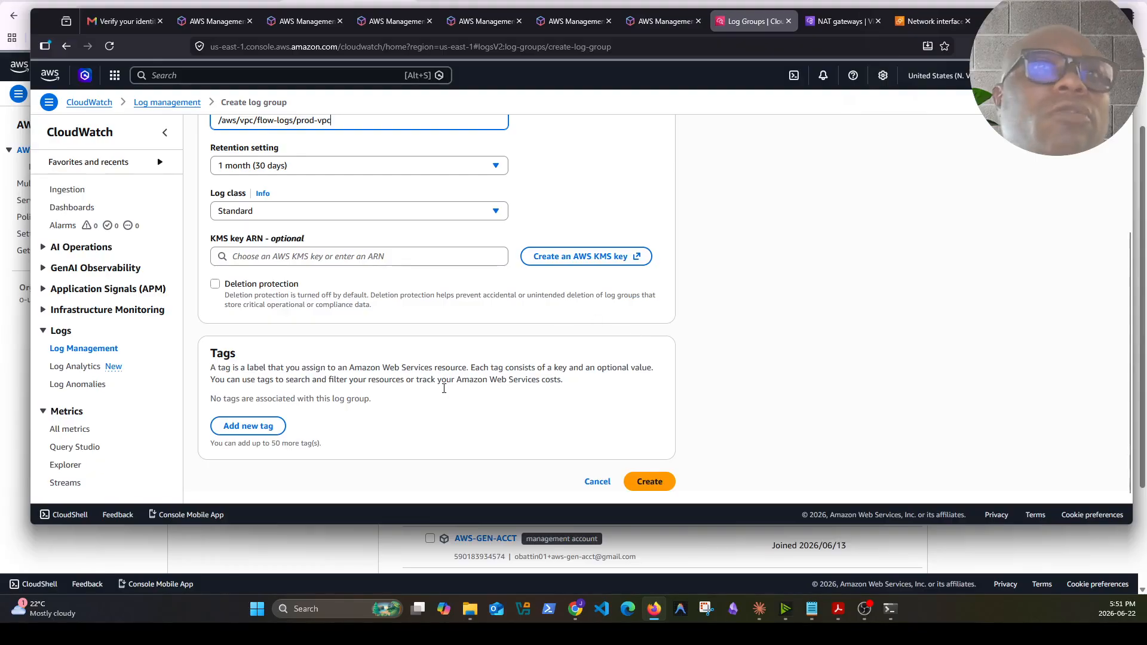
pyautogui.click(652, 482)
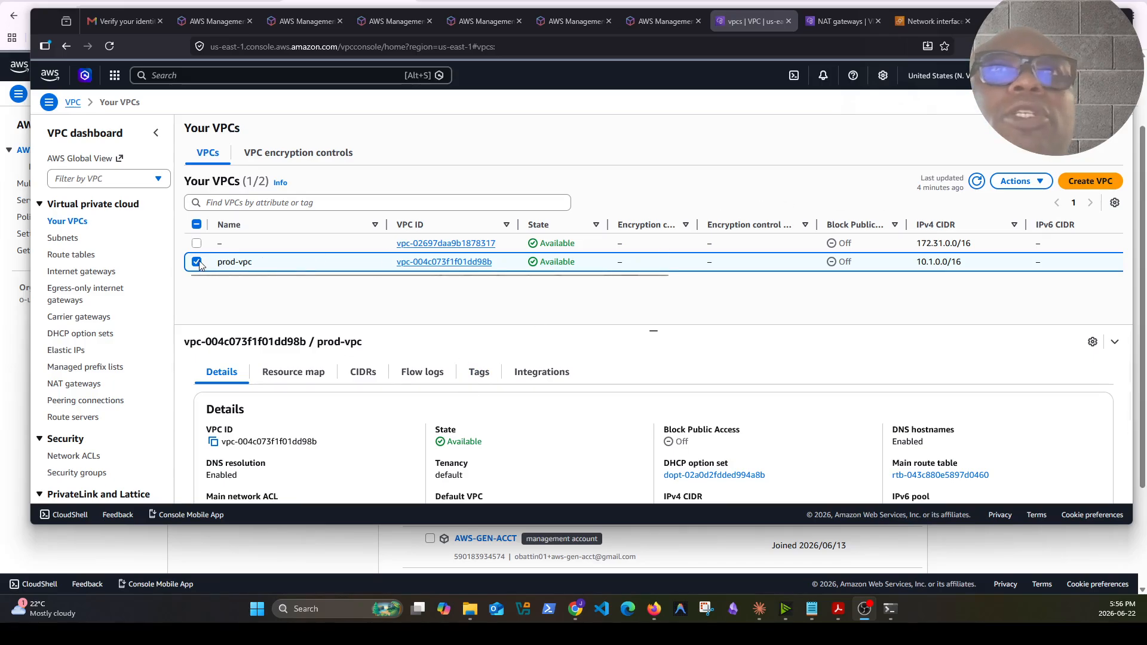
# Start creating a flow log for prod-vpc and name it prod-vpc-flow-logs
pyautogui.click(422, 262)
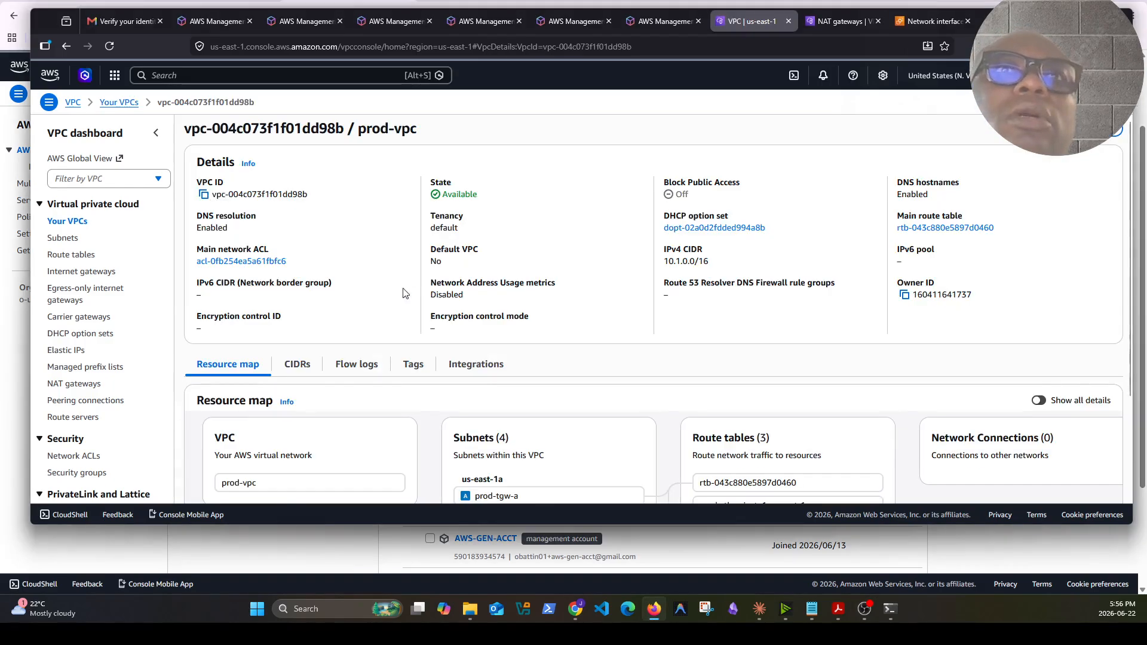
pyautogui.click(366, 368)
pyautogui.click(1063, 400)
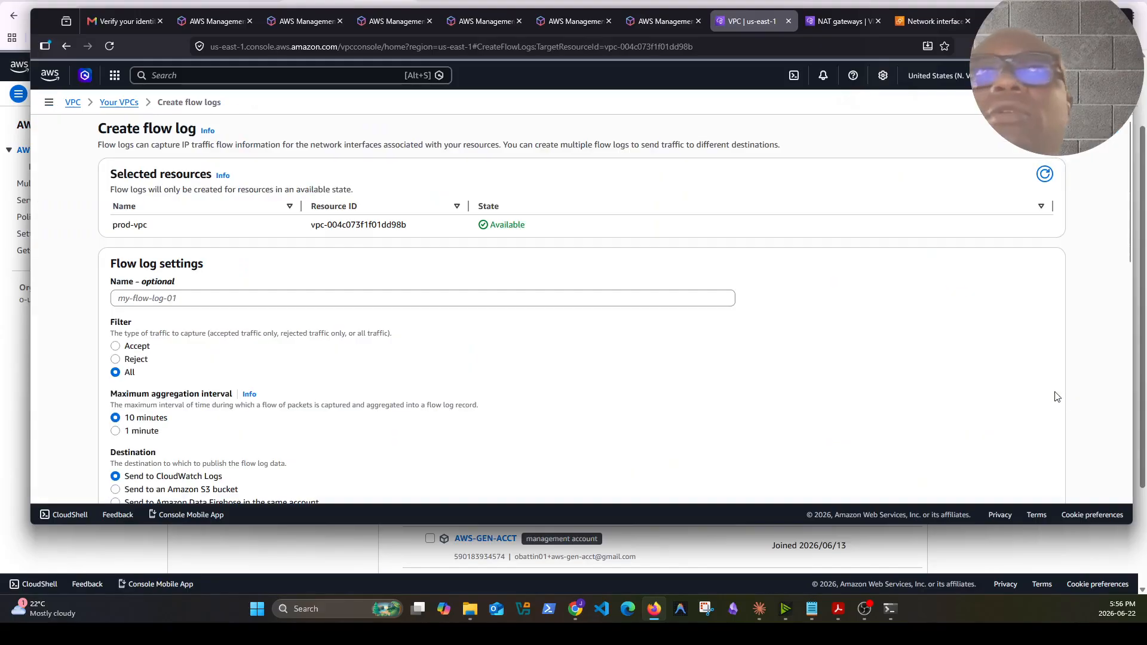
pyautogui.click(179, 298)
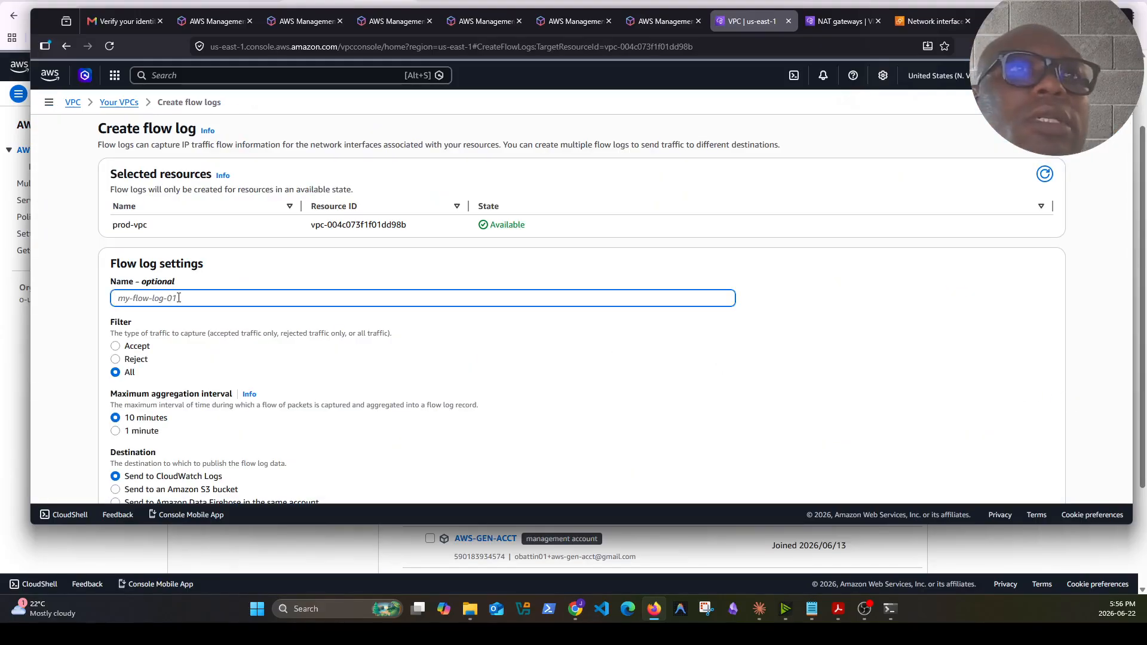
pyautogui.write('vpc-flow-logs')
pyautogui.click(119, 298)
pyautogui.write('prod-')
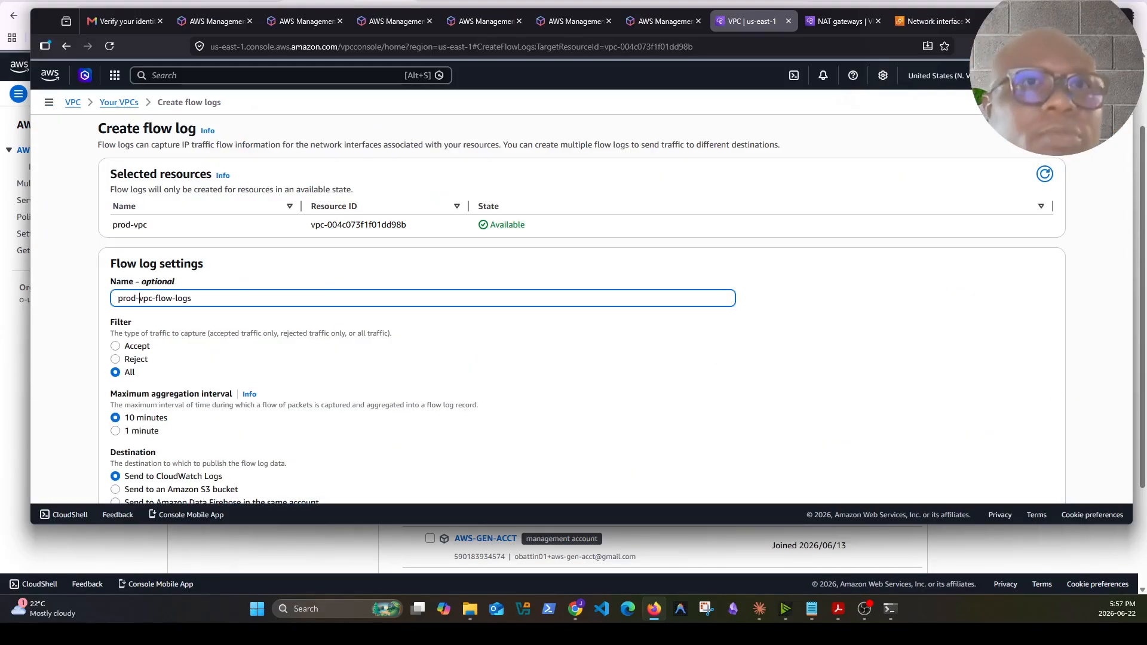
# Set the flow log's aggregation interval to 1 minute and its destination log group to /aws/vpc/flow-logs/prod-vpc
pyautogui.scroll(-3, 202, 359)
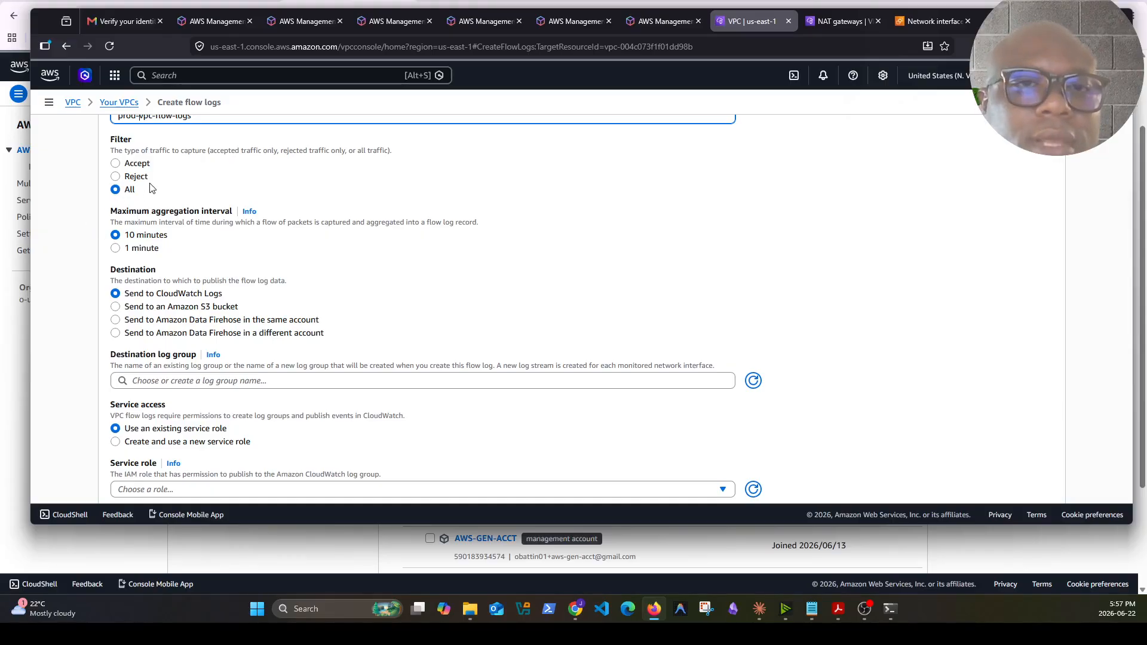
pyautogui.click(117, 248)
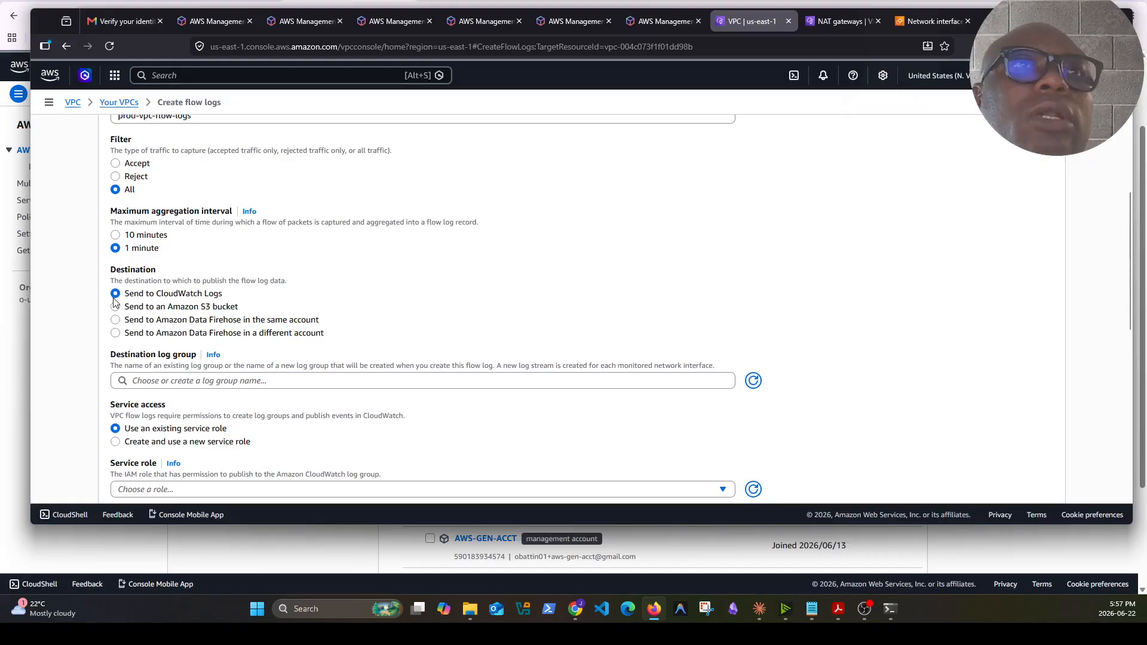
pyautogui.click(239, 380)
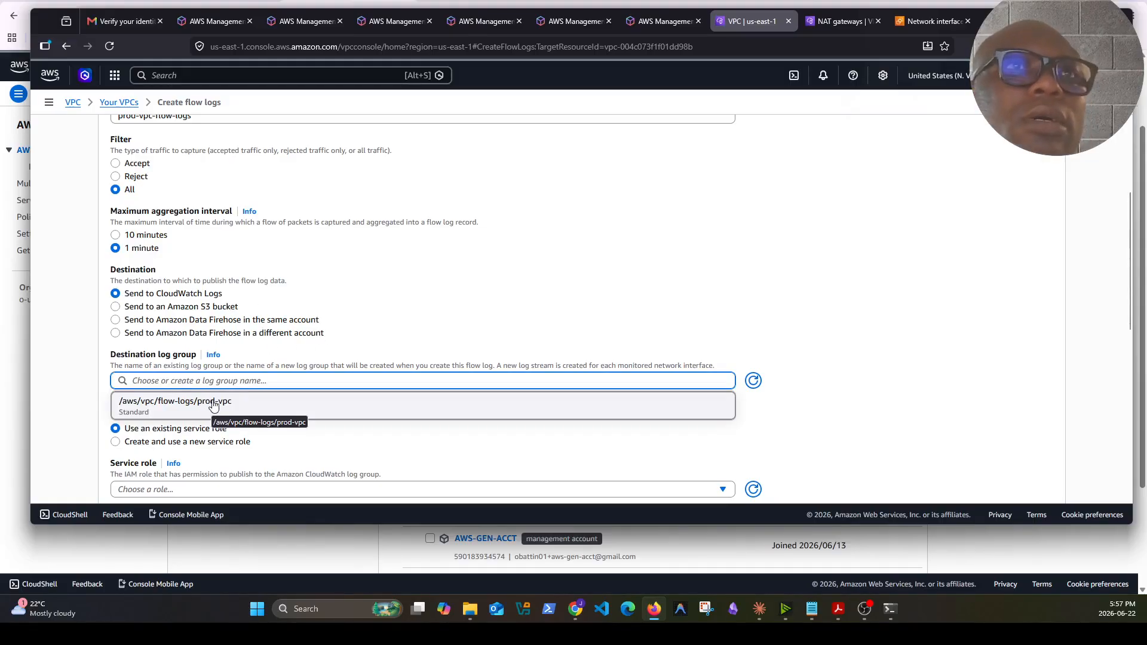
pyautogui.click(213, 404)
# Choose to create and use a new service role, then create the flow log
pyautogui.scroll(-3, 391, 406)
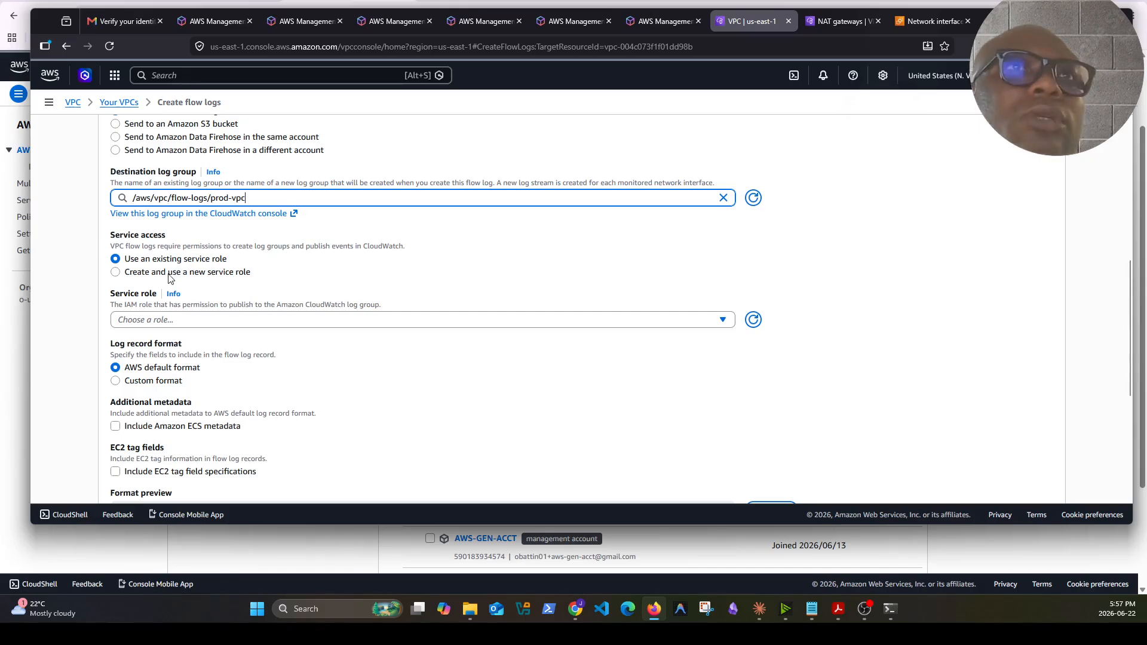
pyautogui.click(118, 272)
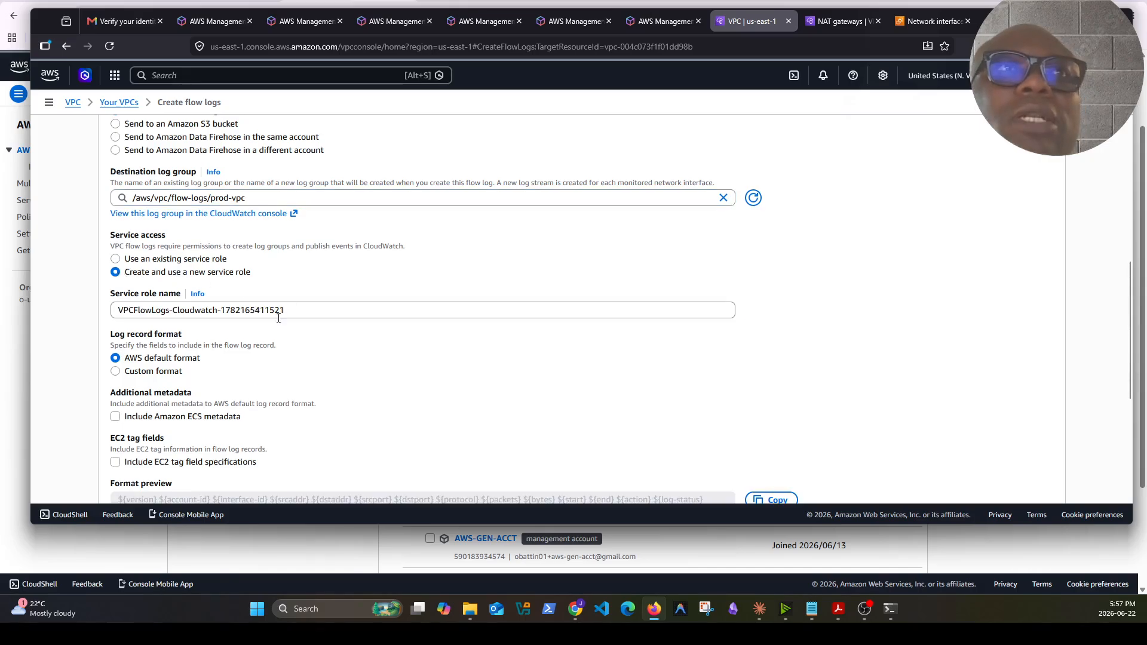
pyautogui.scroll(-1, 317, 309)
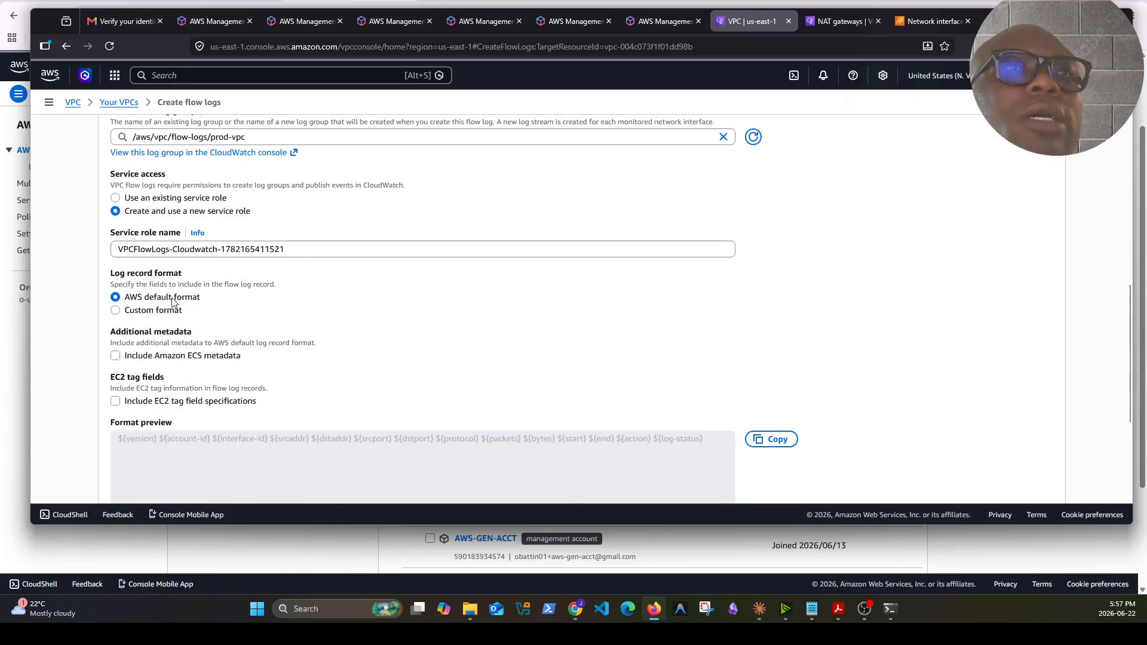
pyautogui.scroll(-2, 354, 355)
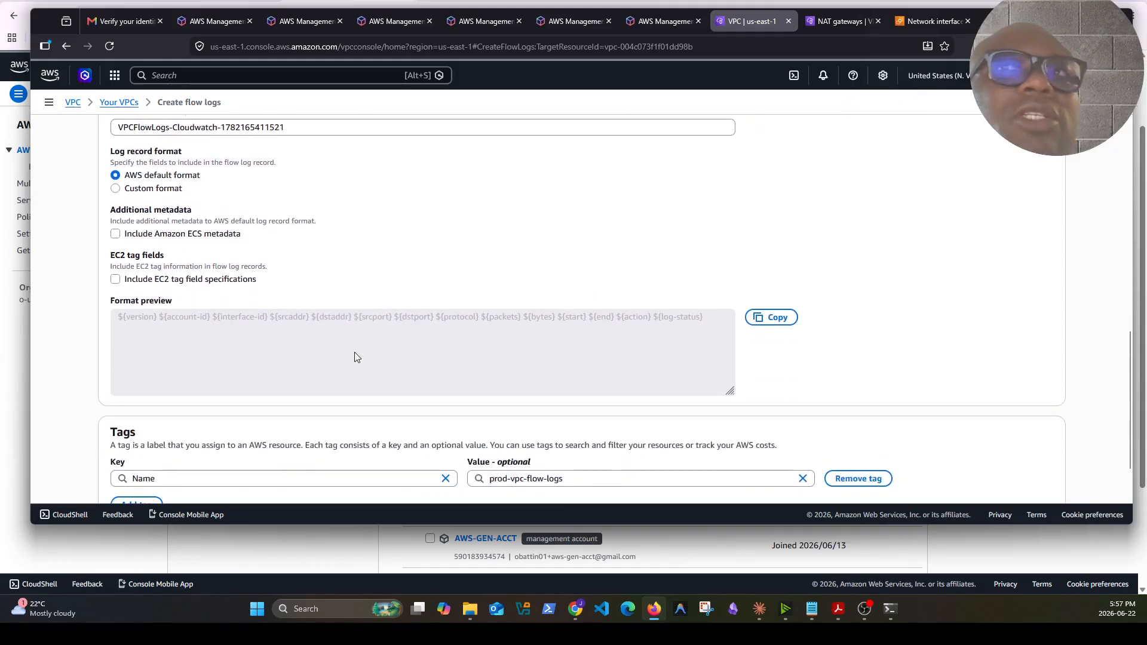
pyautogui.scroll(-1, 501, 357)
pyautogui.scroll(8, 472, 356)
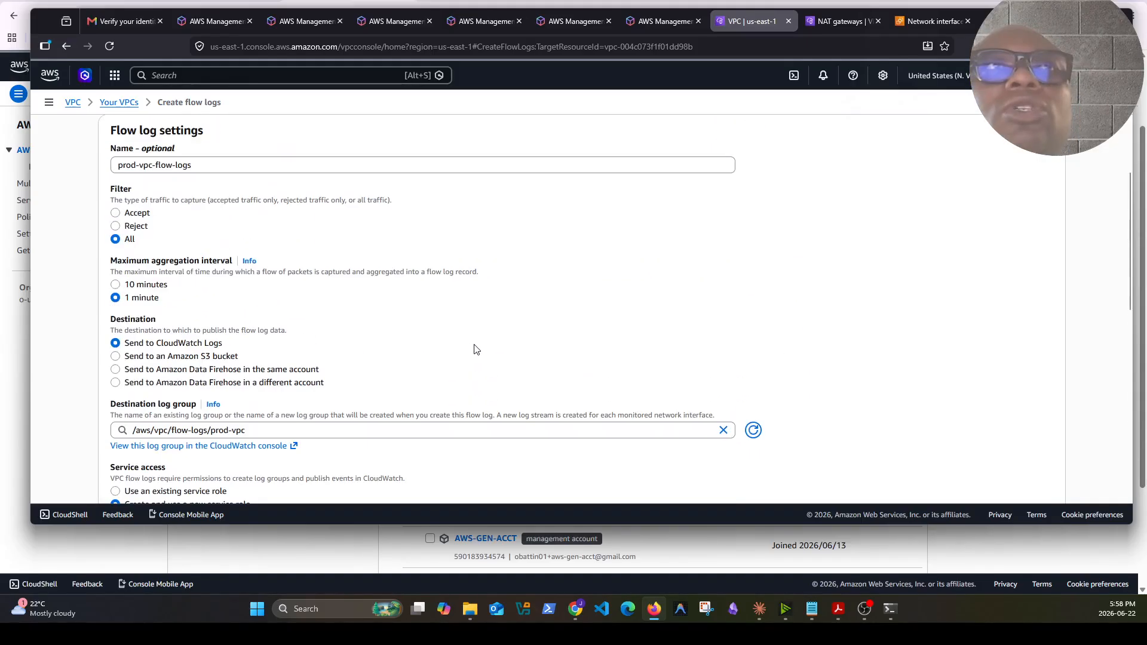
pyautogui.scroll(-2, 418, 350)
pyautogui.scroll(-6, 878, 378)
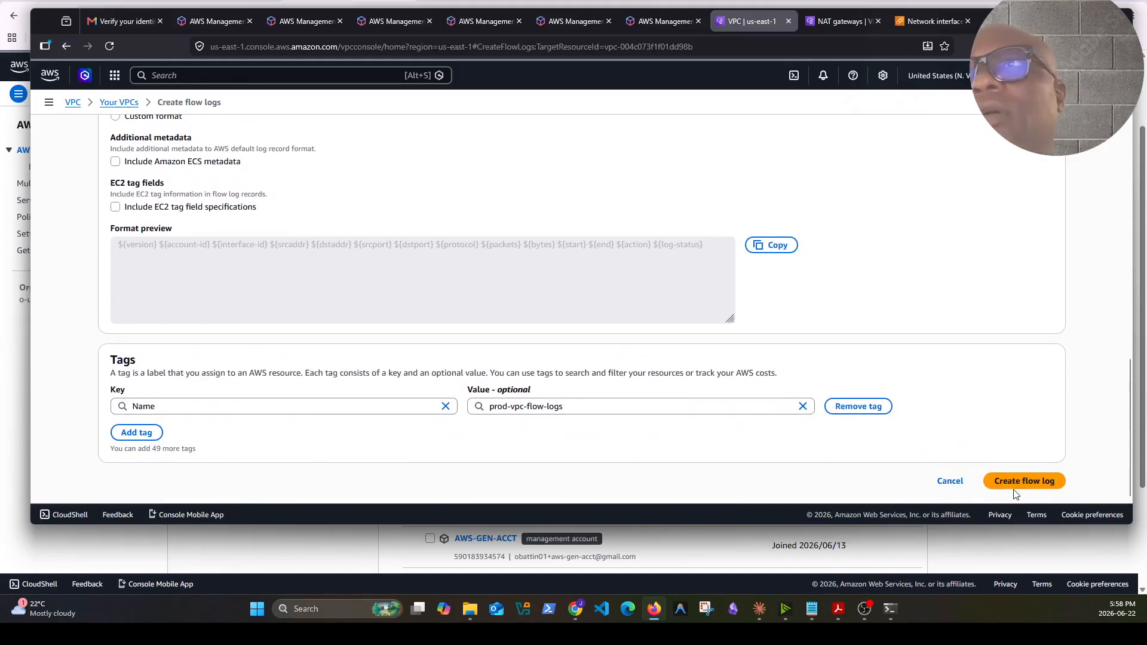
pyautogui.click(1023, 481)
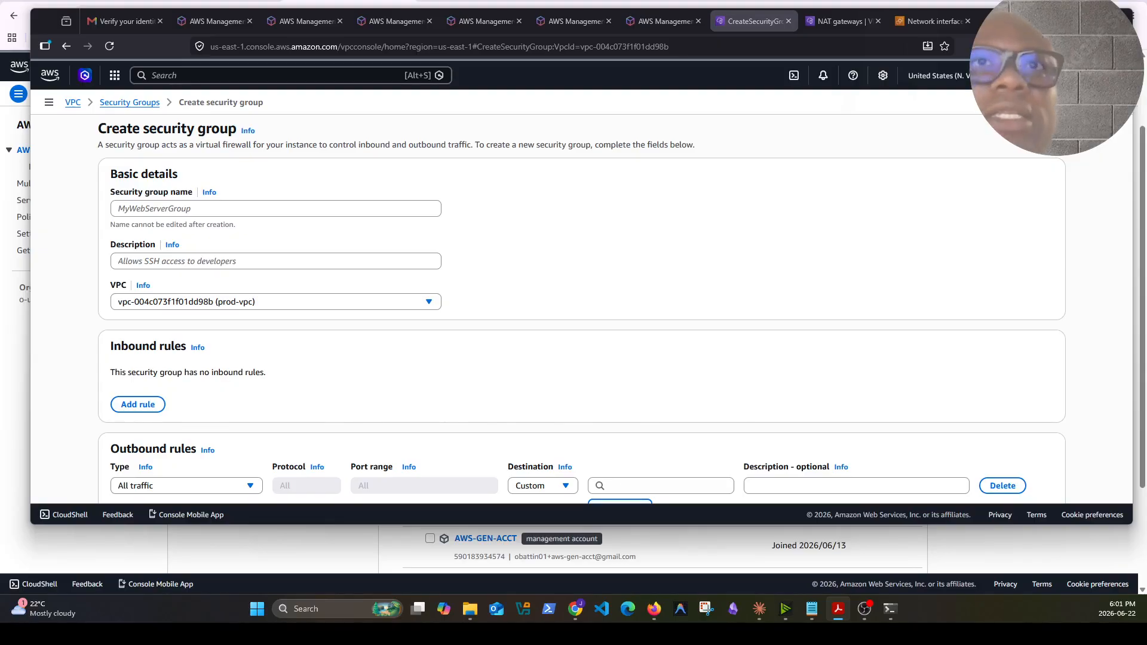
# Name the new prod-vpc security group resolver-endpoints-sg
pyautogui.click(216, 208)
pyautogui.write('resolver-endpoints-sg')
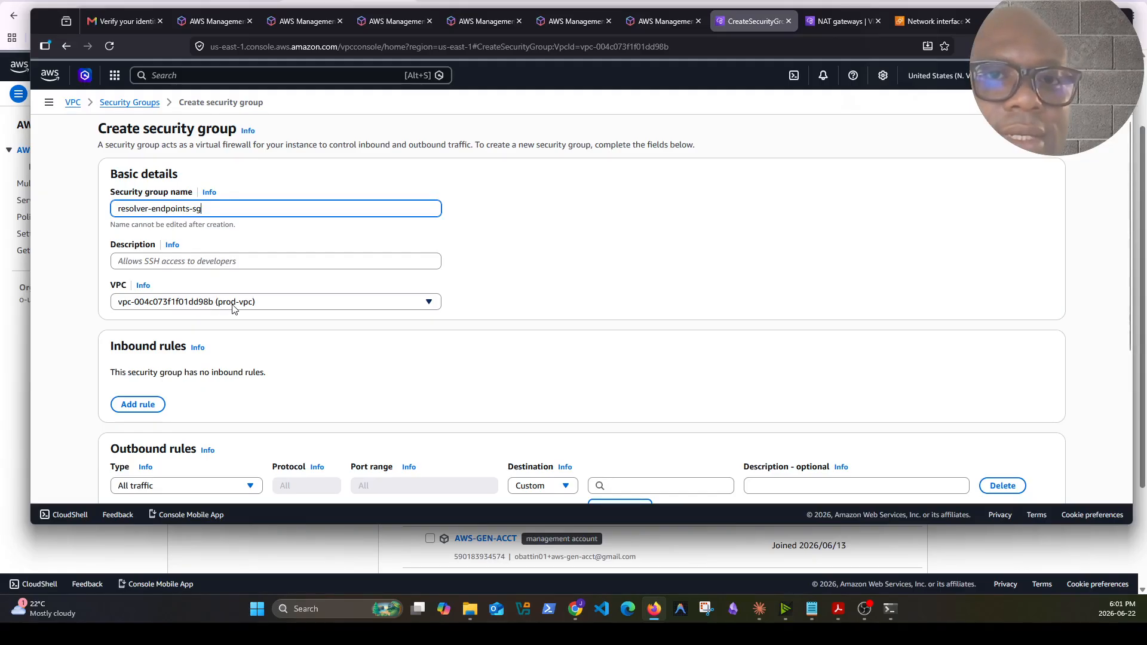
pyautogui.click(231, 261)
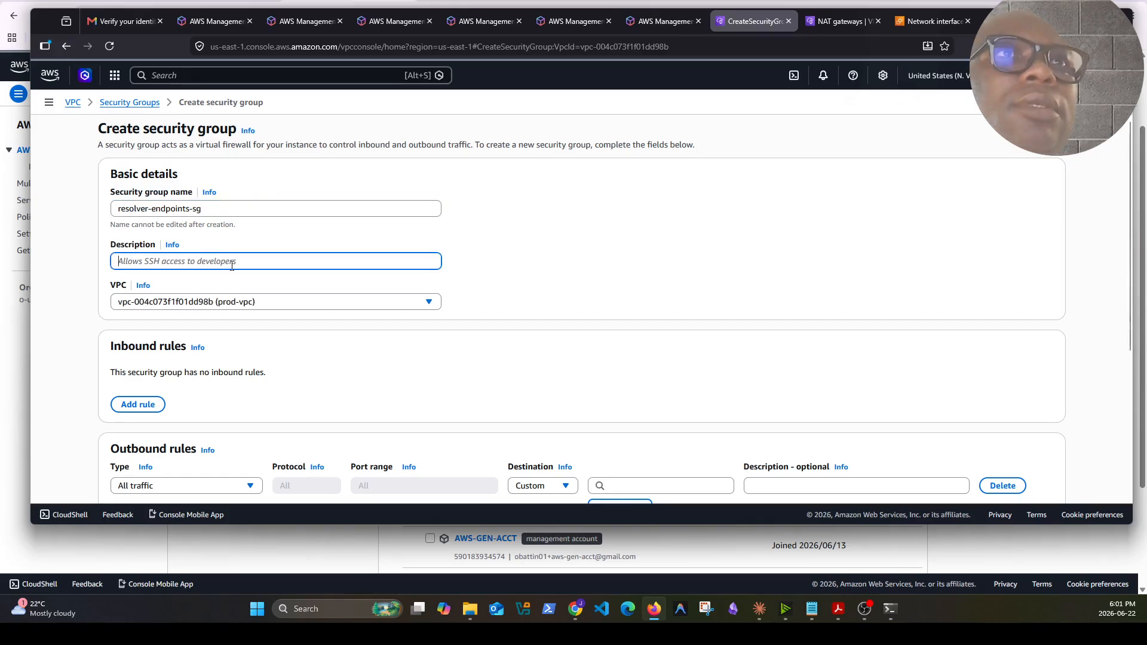
# Add inbound DNS rules for TCP and UDP port 53 from source 10.0.0.0/8
pyautogui.scroll(-3, 217, 377)
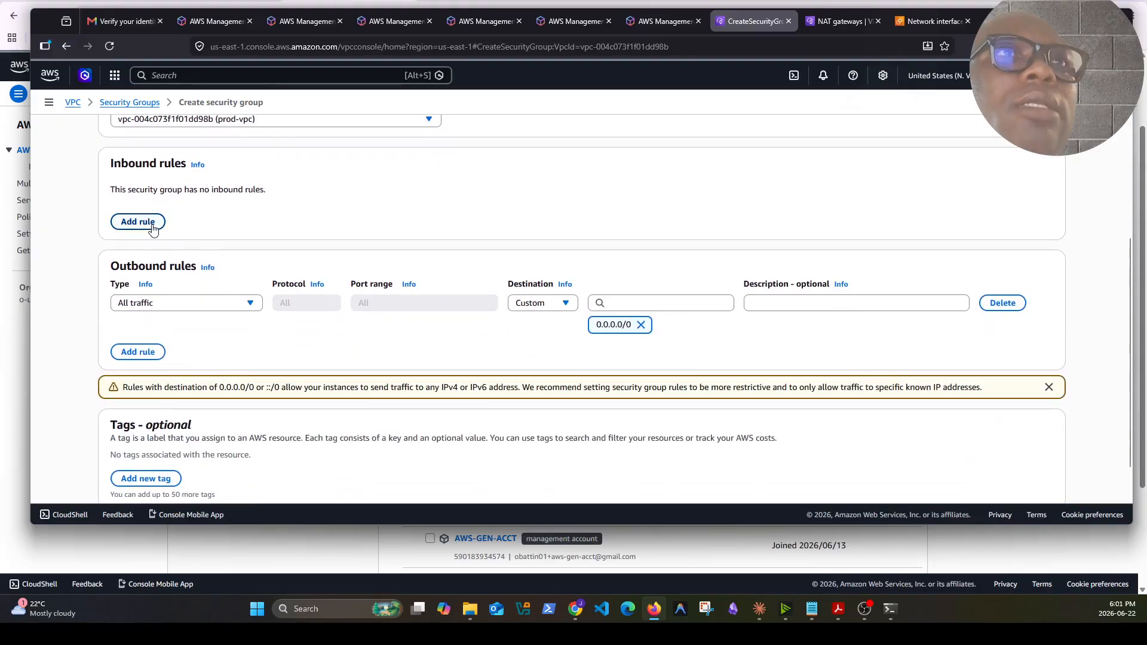
pyautogui.scroll(1, 154, 246)
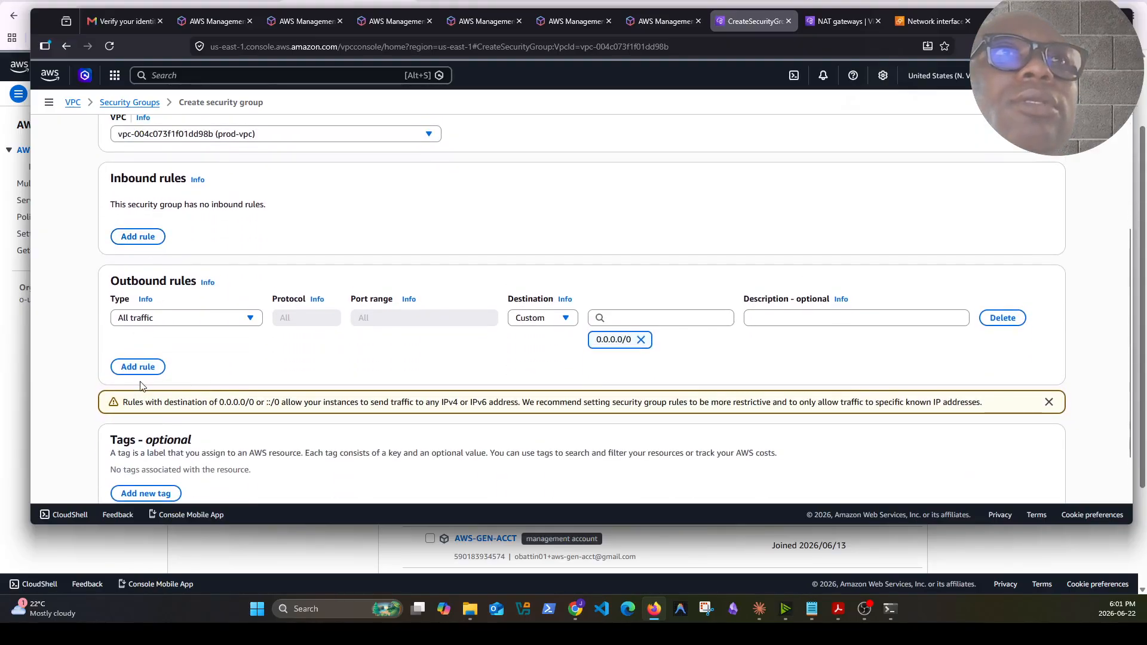
pyautogui.click(153, 241)
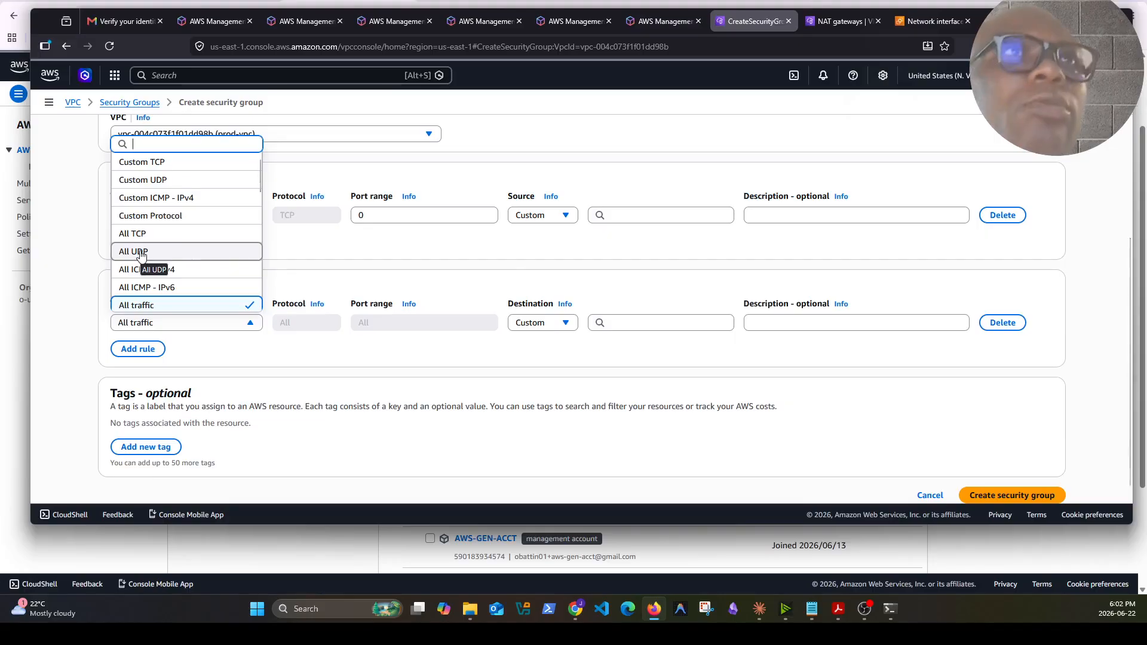
pyautogui.click(143, 180)
pyautogui.moveTo(368, 216); pyautogui.dragTo(317, 223)
pyautogui.write('53')
pyautogui.click(565, 216)
pyautogui.click(565, 216)
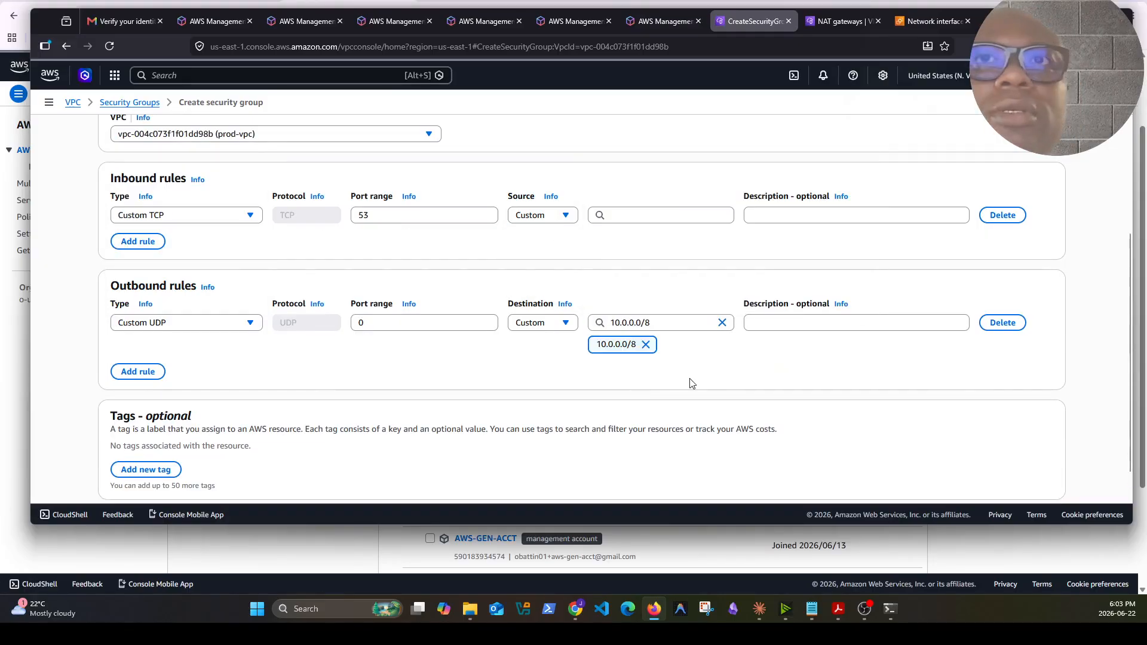
pyautogui.click(160, 374)
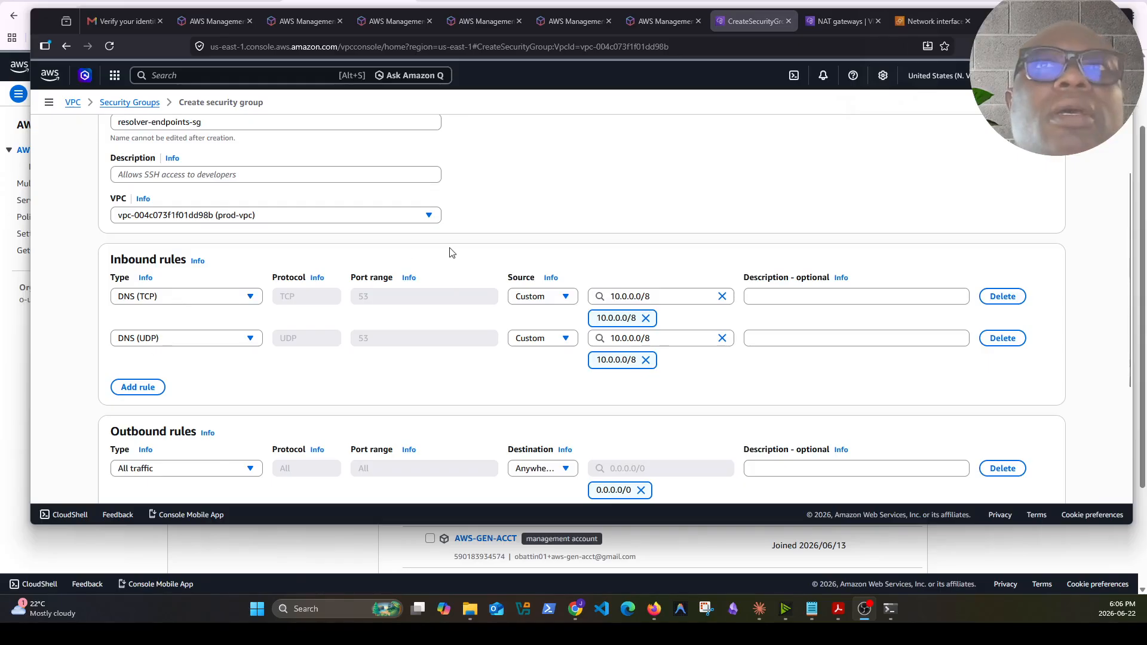
# Set the security group description to dns resolver and create the security group
pyautogui.scroll(3, 451, 252)
pyautogui.scroll(-3, 605, 259)
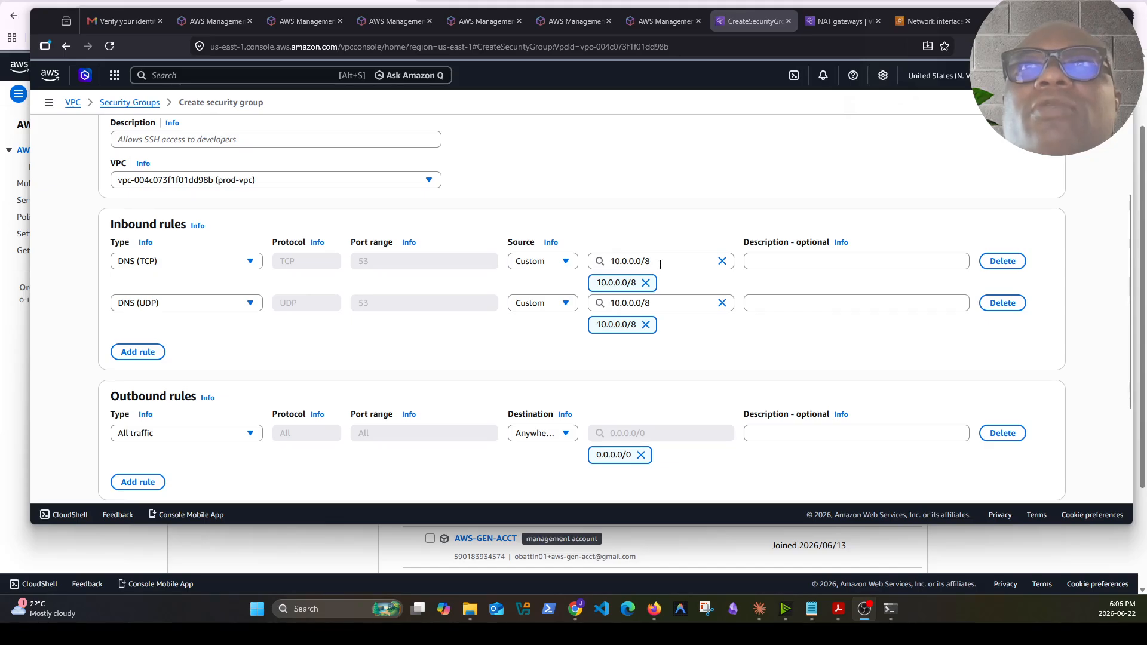
pyautogui.scroll(-1, 327, 322)
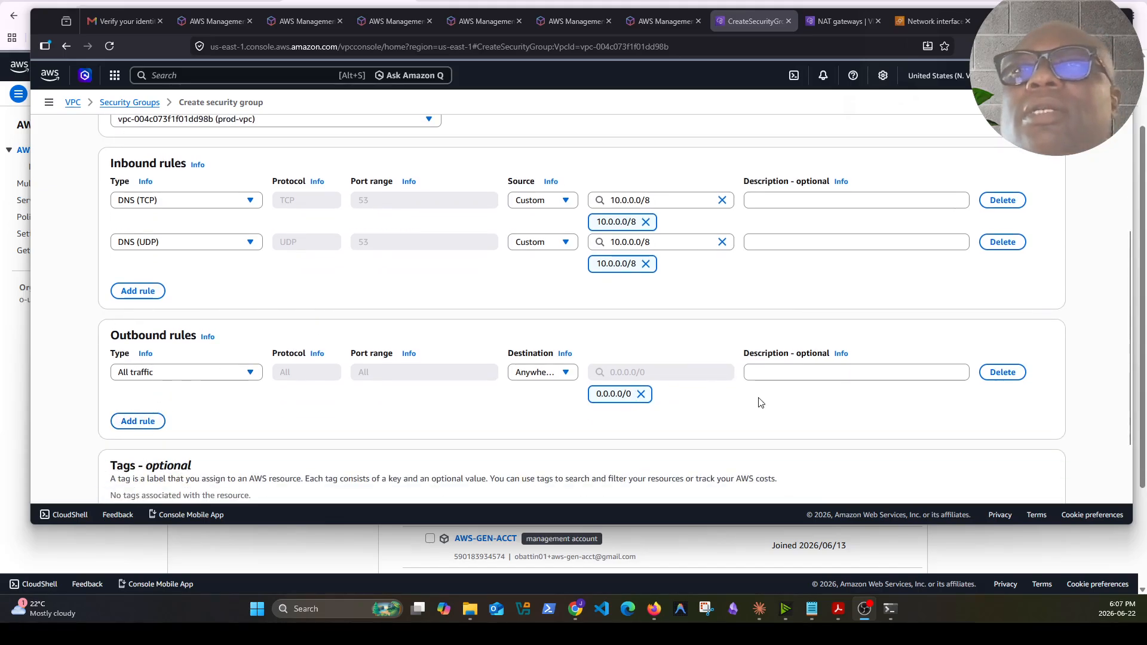
pyautogui.scroll(-1, 759, 402)
pyautogui.click(1011, 481)
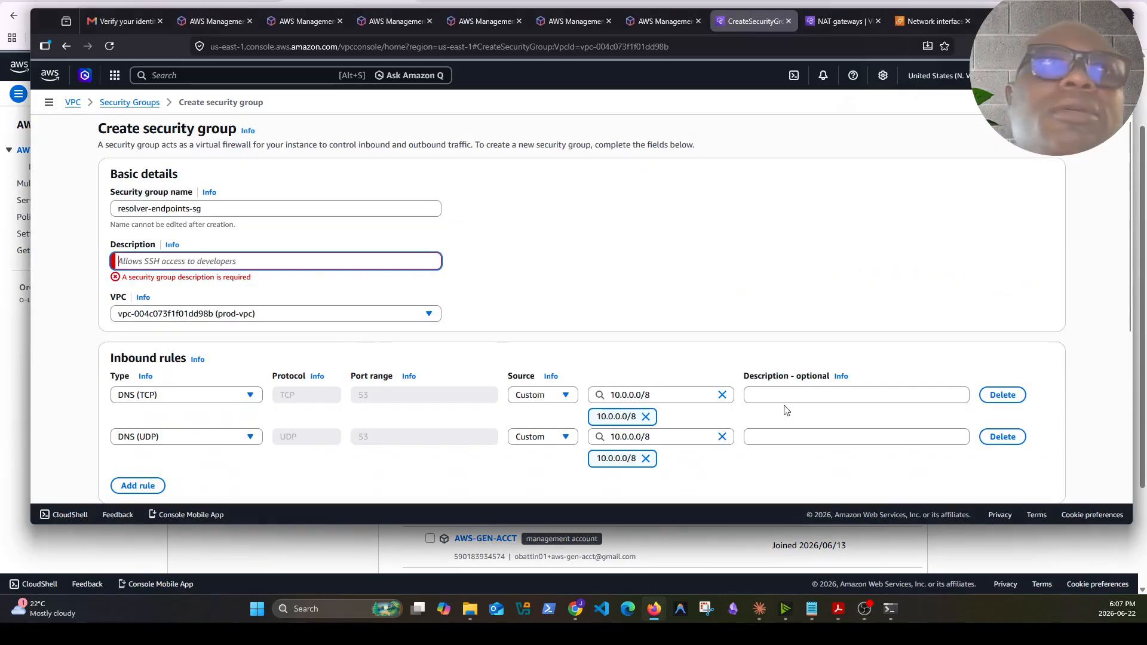
pyautogui.write('dns resolver')
pyautogui.scroll(-5, 1004, 460)
pyautogui.click(1014, 476)
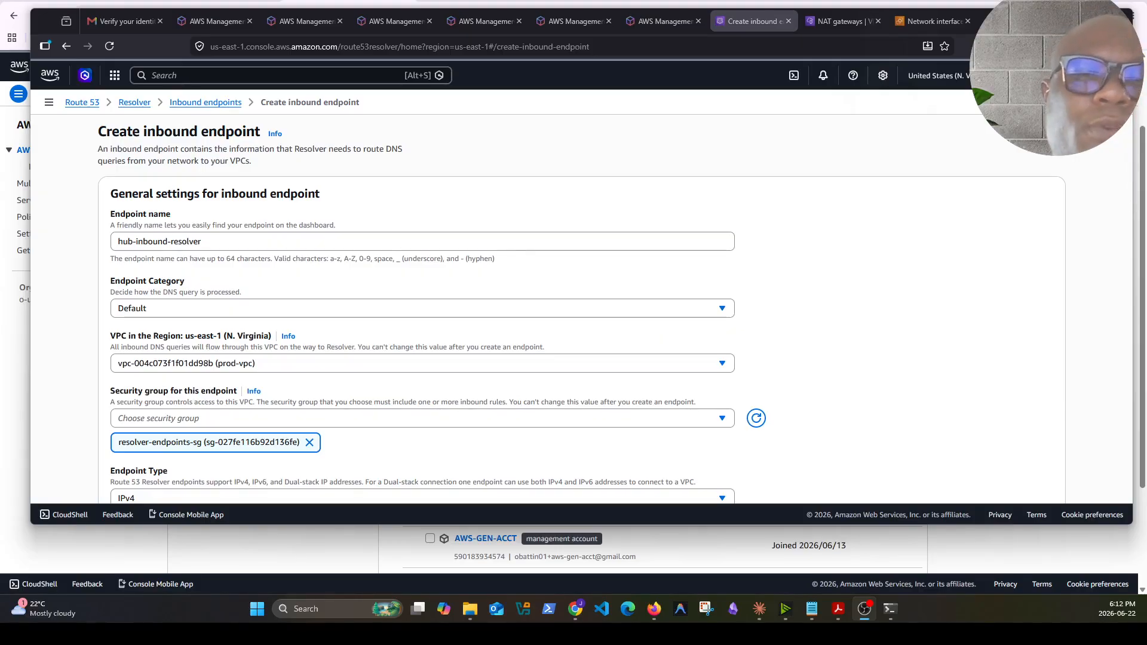
# Create the hub-inbound-resolver inbound endpoint in prod-vpc using resolver-endpoints-sg with IP addresses in us-east-1a and us-east-1b subnets
pyautogui.hotkey('alt', 'Tab')
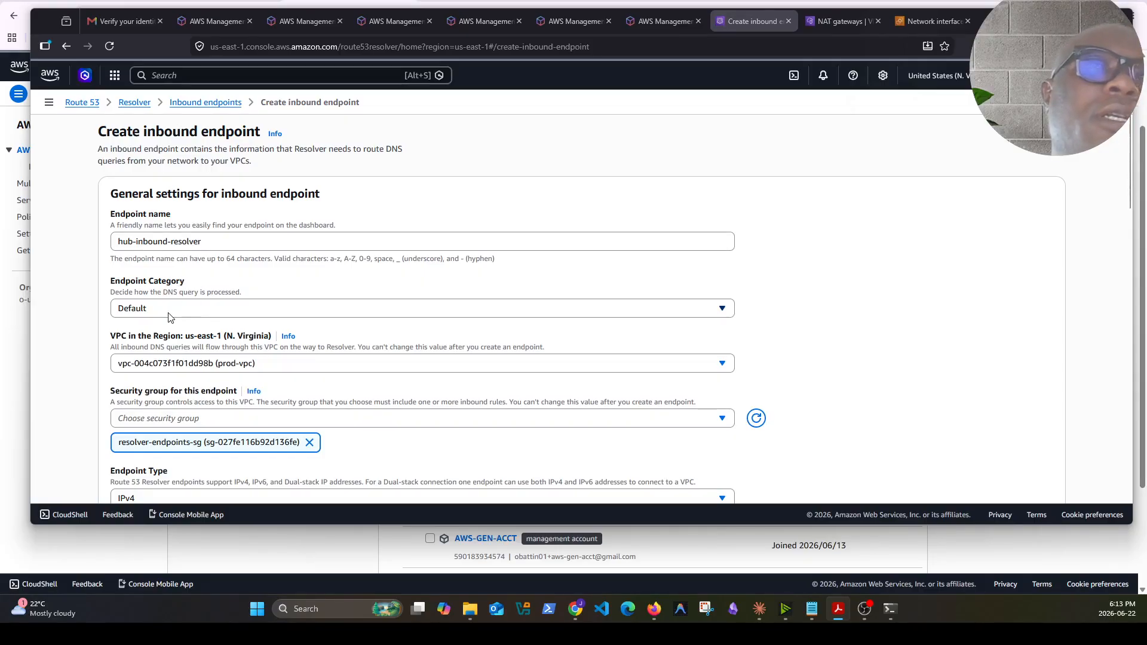
pyautogui.click(261, 365)
pyautogui.click(235, 422)
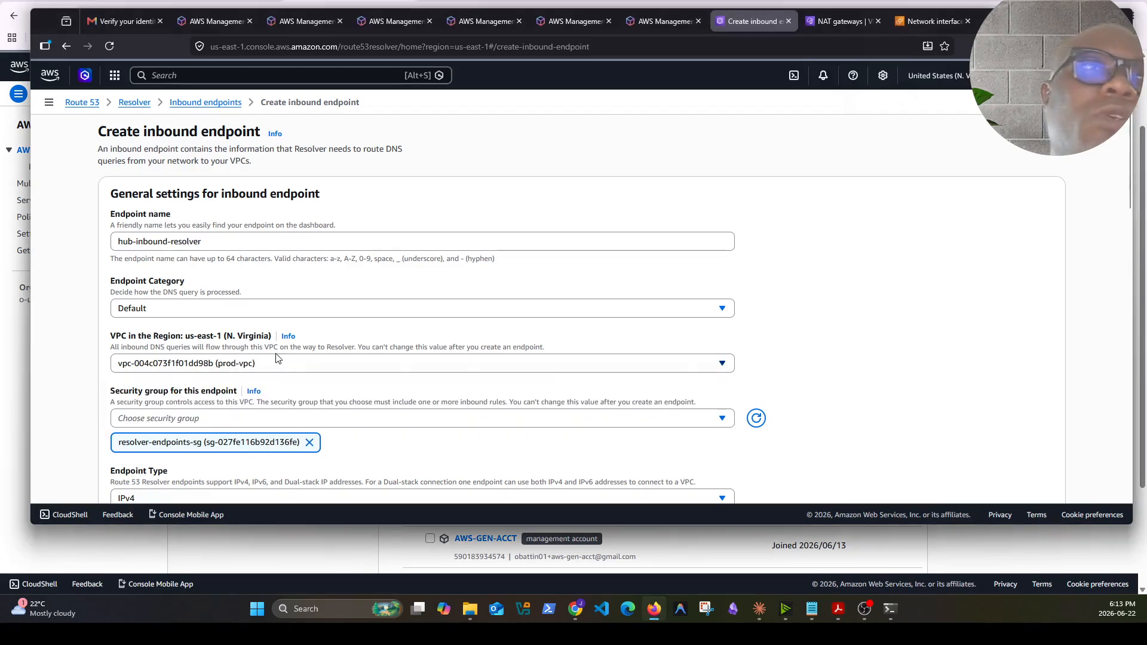
pyautogui.scroll(-1, 226, 412)
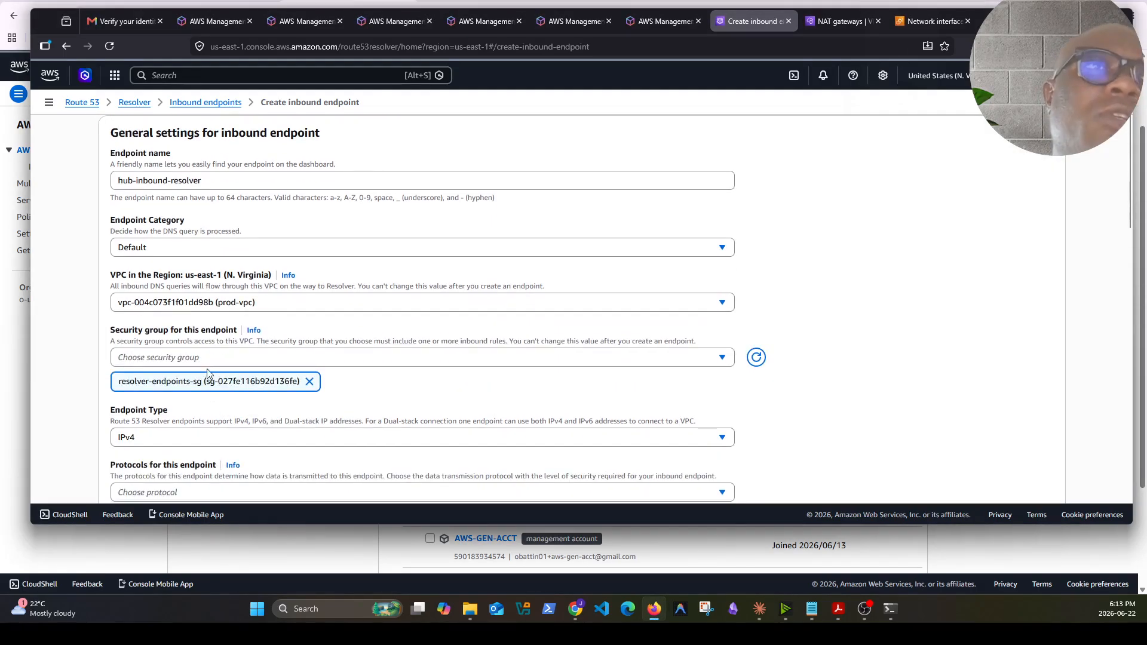
pyautogui.click(316, 361)
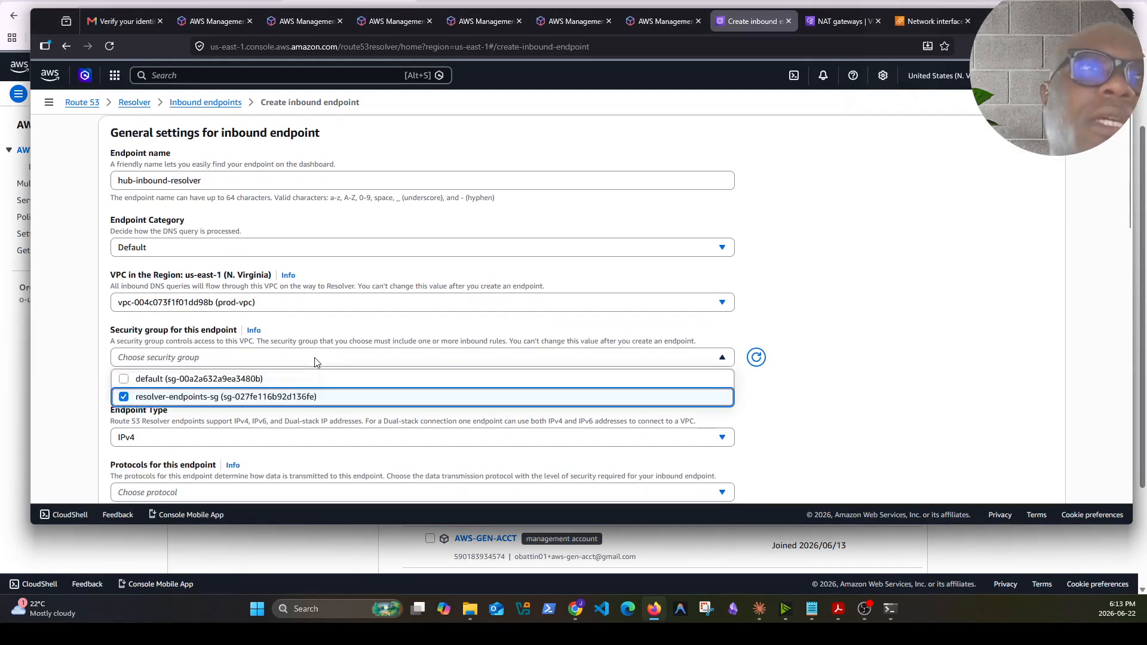
pyautogui.click(830, 380)
pyautogui.scroll(-2, 331, 466)
pyautogui.scroll(-4, 322, 425)
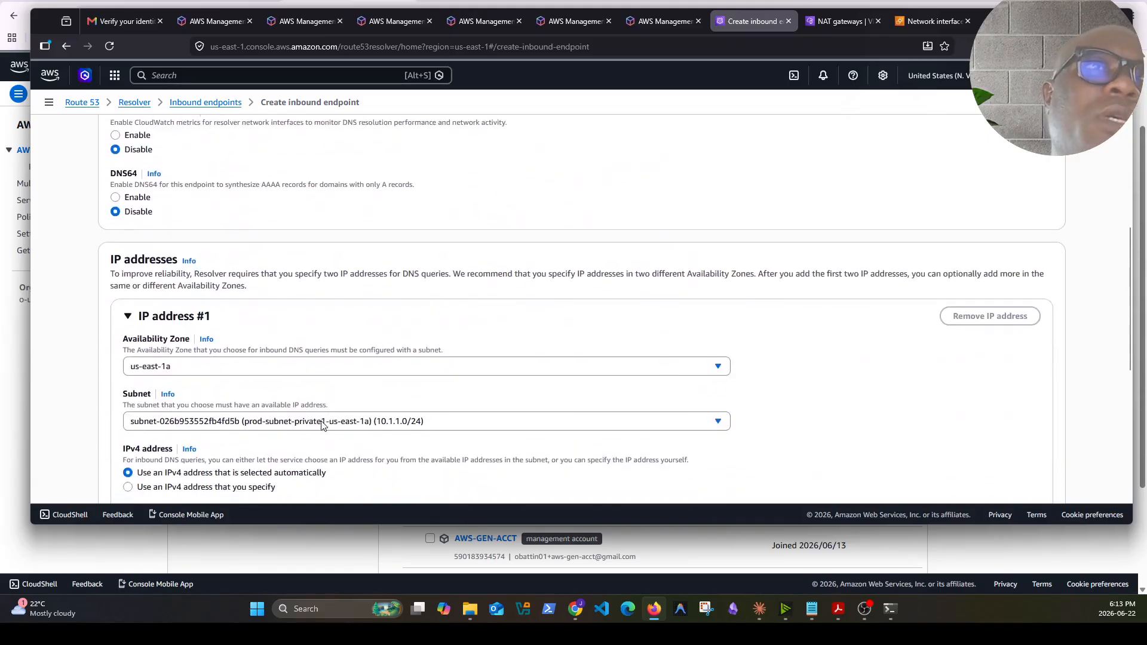
pyautogui.scroll(-3, 378, 313)
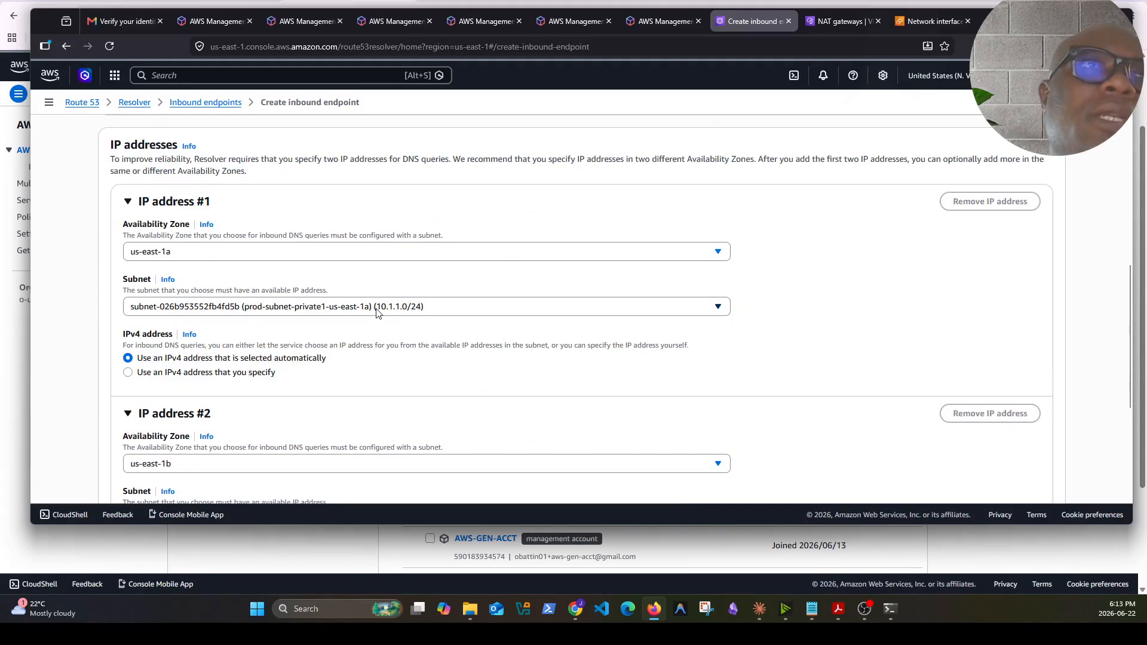
pyautogui.click(537, 309)
pyautogui.click(391, 345)
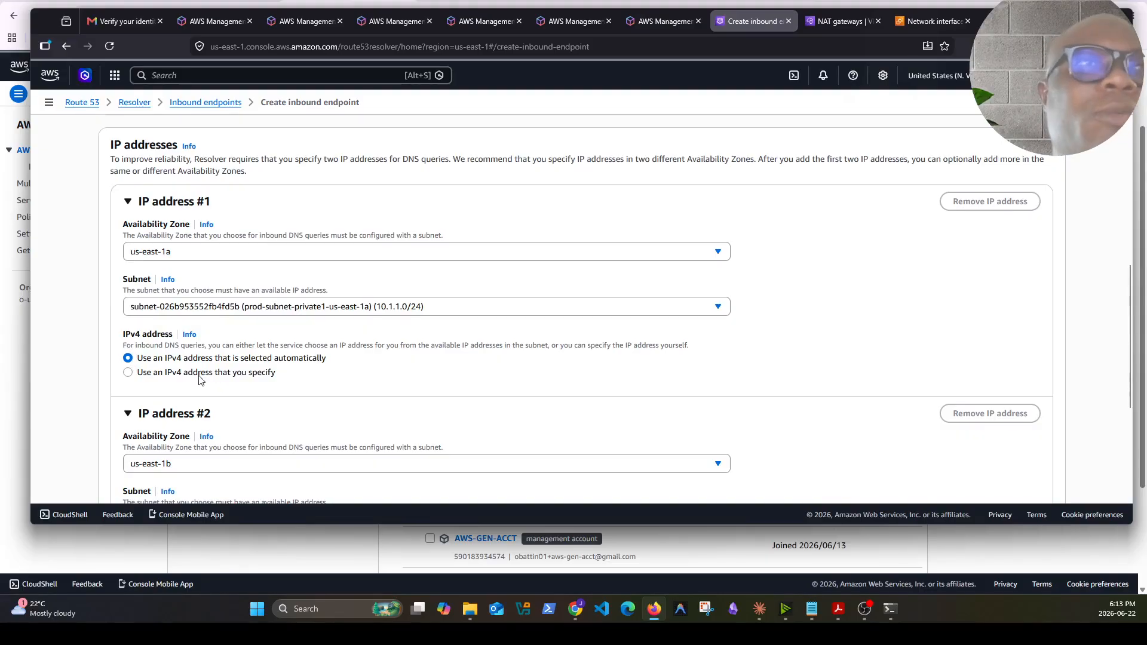
pyautogui.scroll(-4, 239, 378)
pyautogui.scroll(-2, 233, 347)
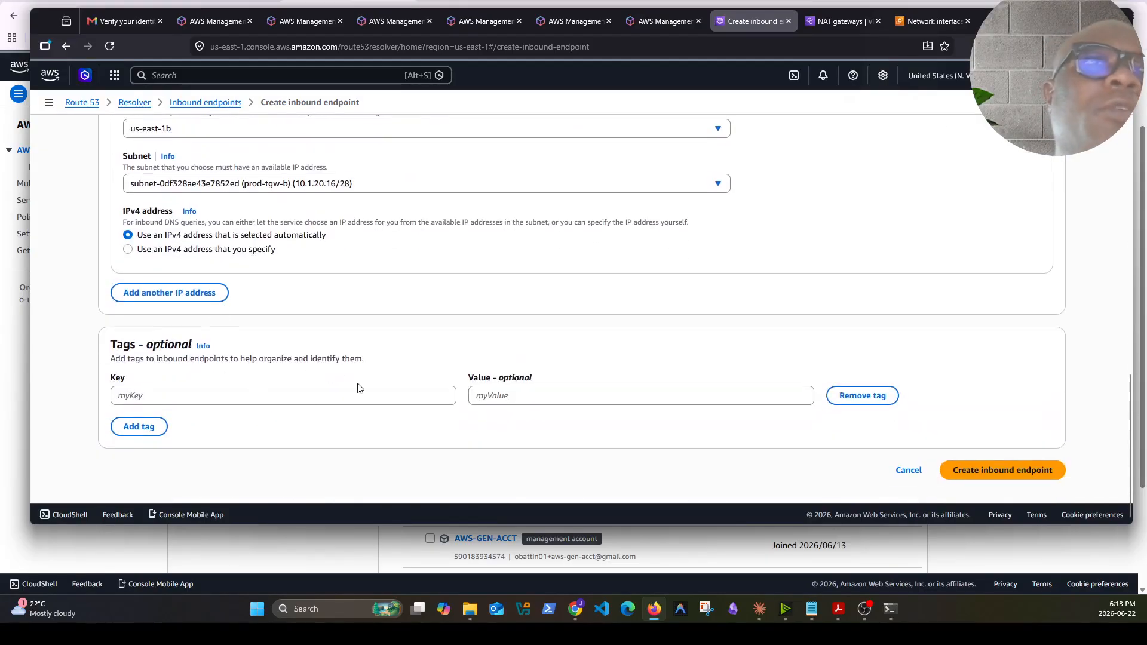
pyautogui.click(983, 478)
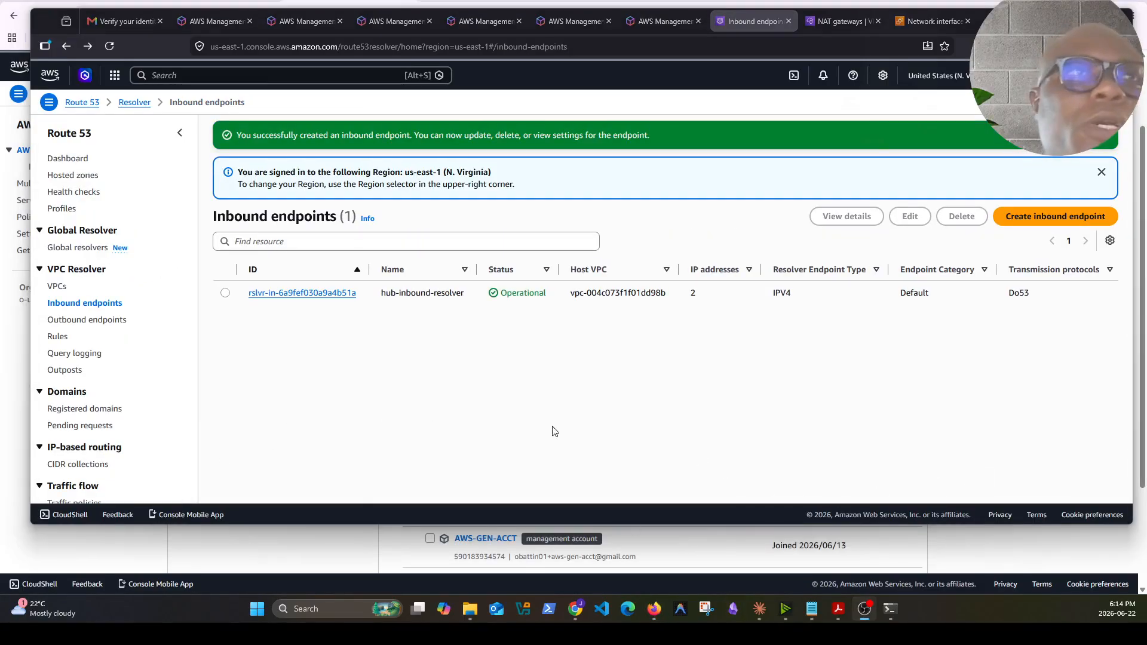
# Start creating a new outbound resolver endpoint and name it hub-outbound-resolver
pyautogui.click(90, 321)
pyautogui.click(679, 297)
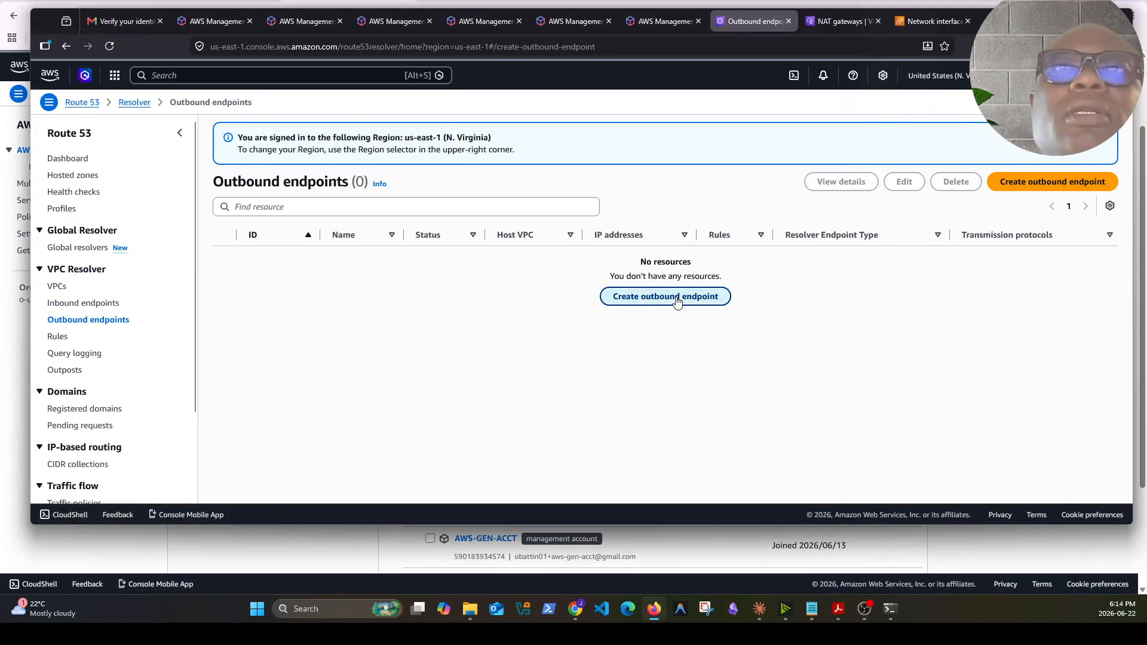
pyautogui.click(149, 237)
pyautogui.write('hub-outbound-resolver')
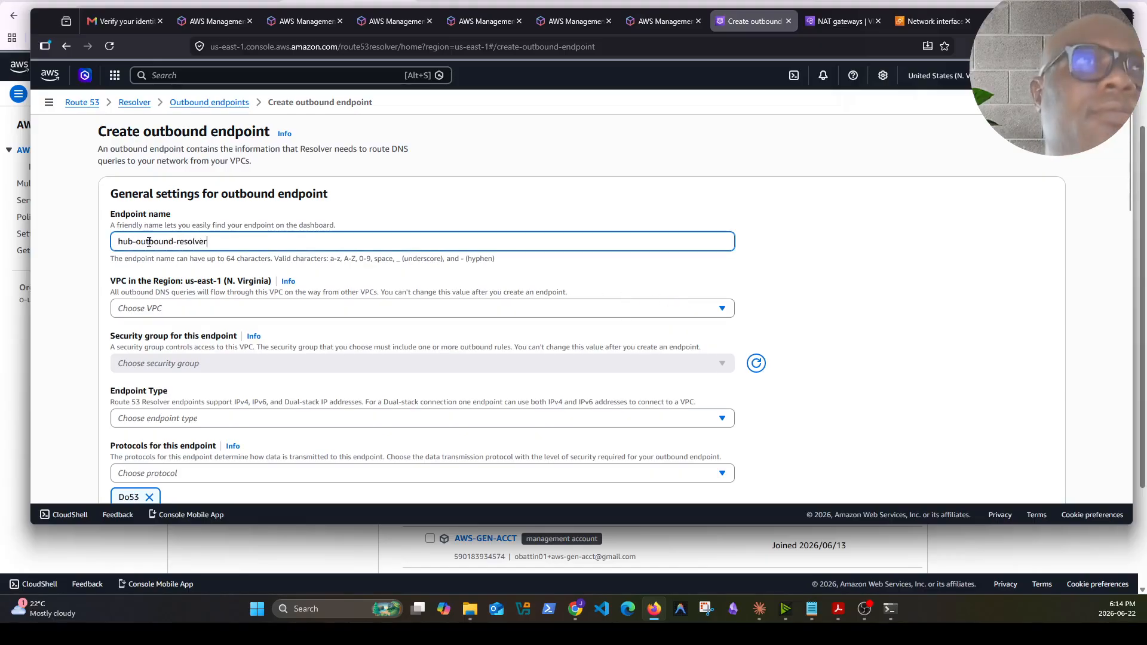
# Place the outbound endpoint in prod-vpc and attach the resolver-endpoints-sg security group
pyautogui.click(197, 308)
pyautogui.click(184, 374)
pyautogui.click(203, 364)
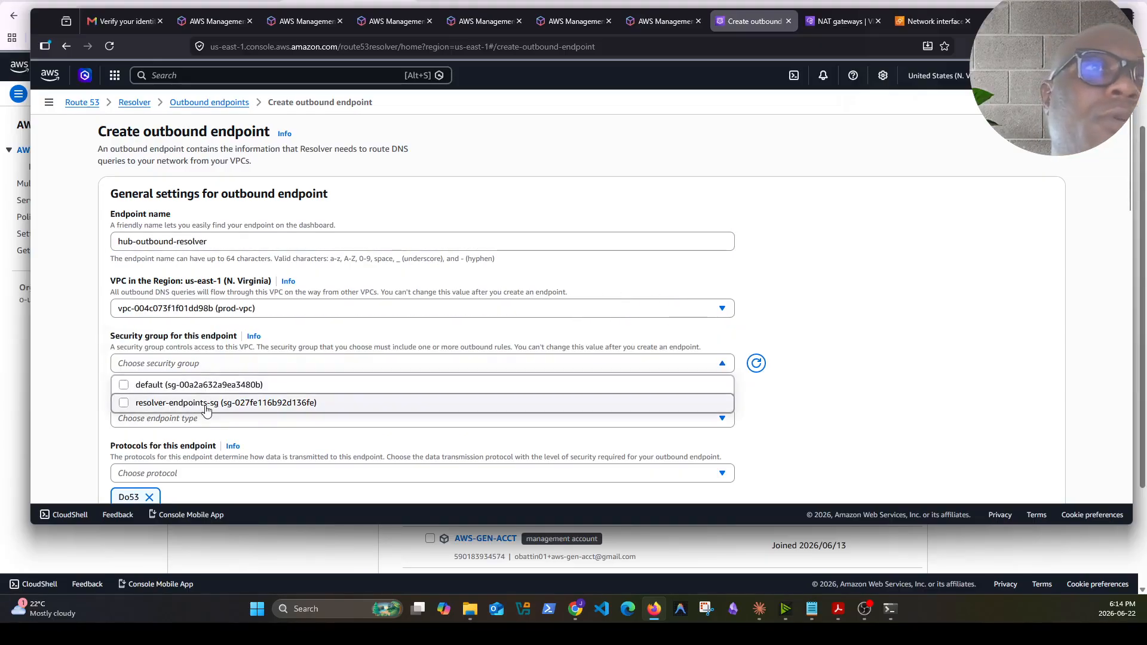
pyautogui.click(124, 402)
pyautogui.click(761, 405)
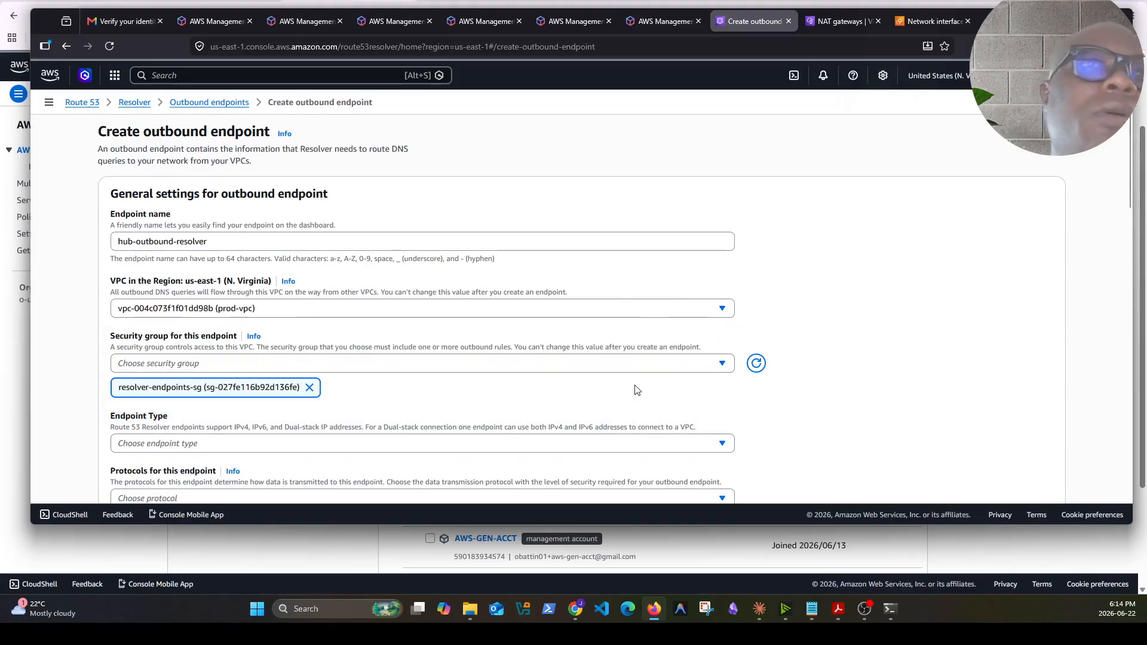
# Set the outbound endpoint type to IPv4
pyautogui.scroll(-4, 573, 397)
pyautogui.click(255, 202)
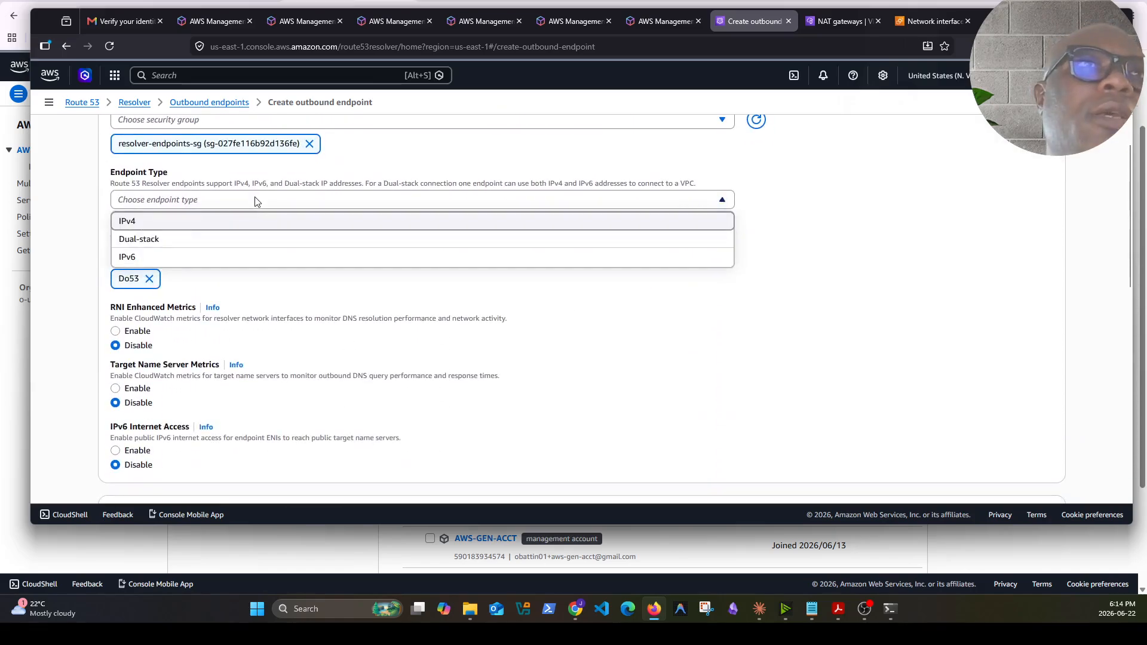
pyautogui.click(159, 224)
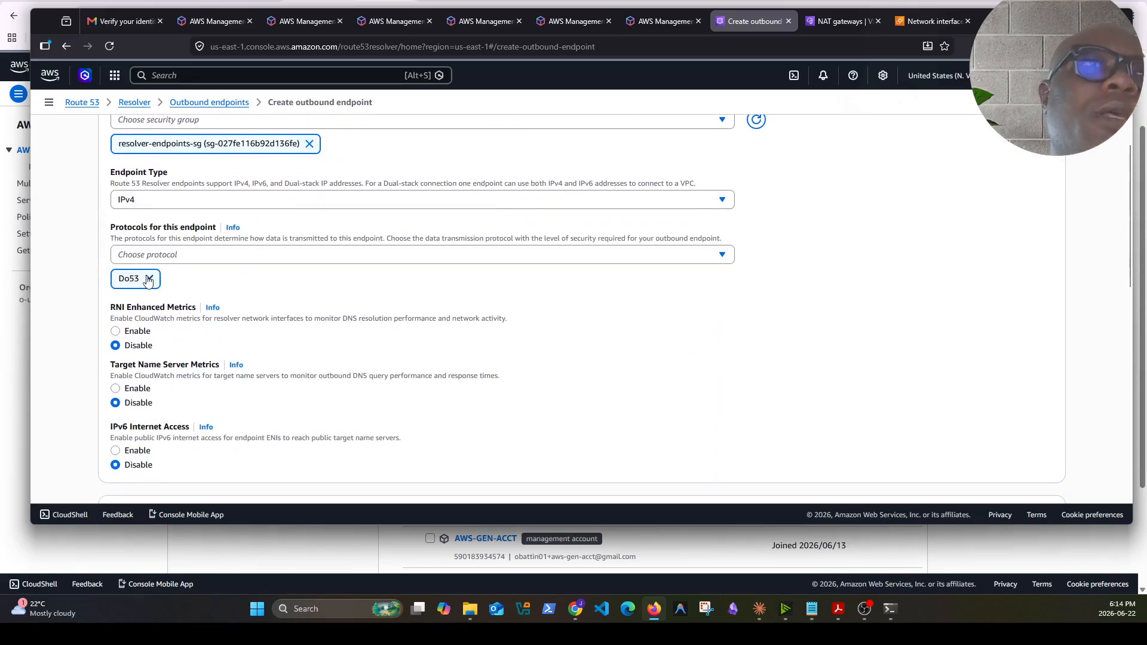
pyautogui.scroll(-5, 319, 311)
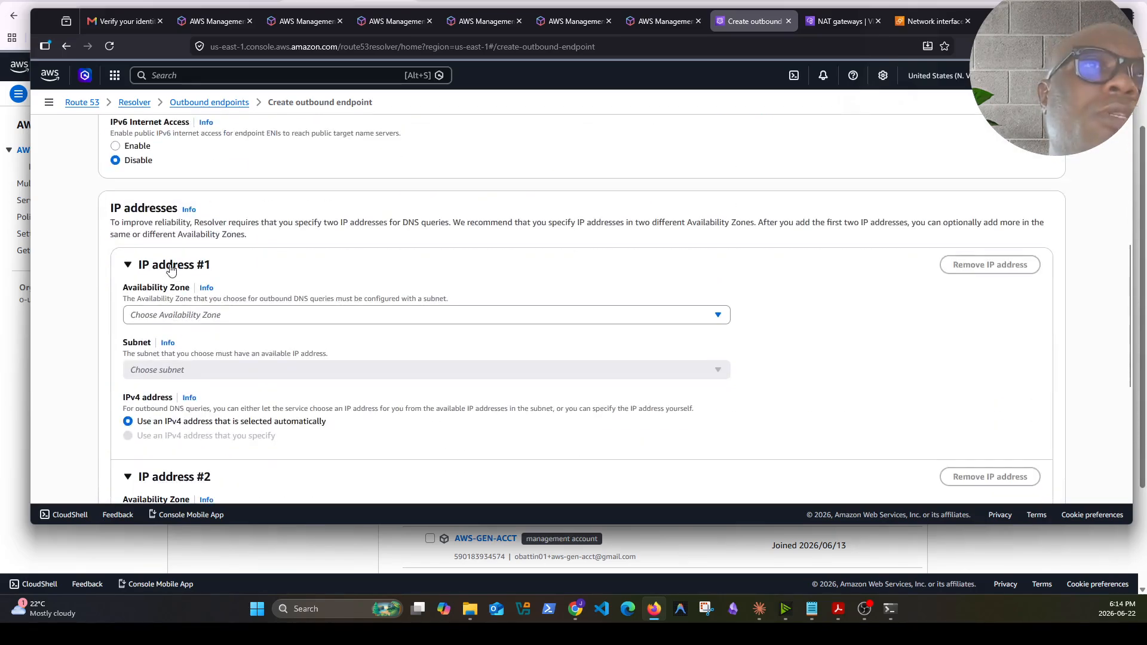
# Configure the first IP address in us-east-1a using the prod-subnet-private1-us-east-1a subnet
pyautogui.click(210, 317)
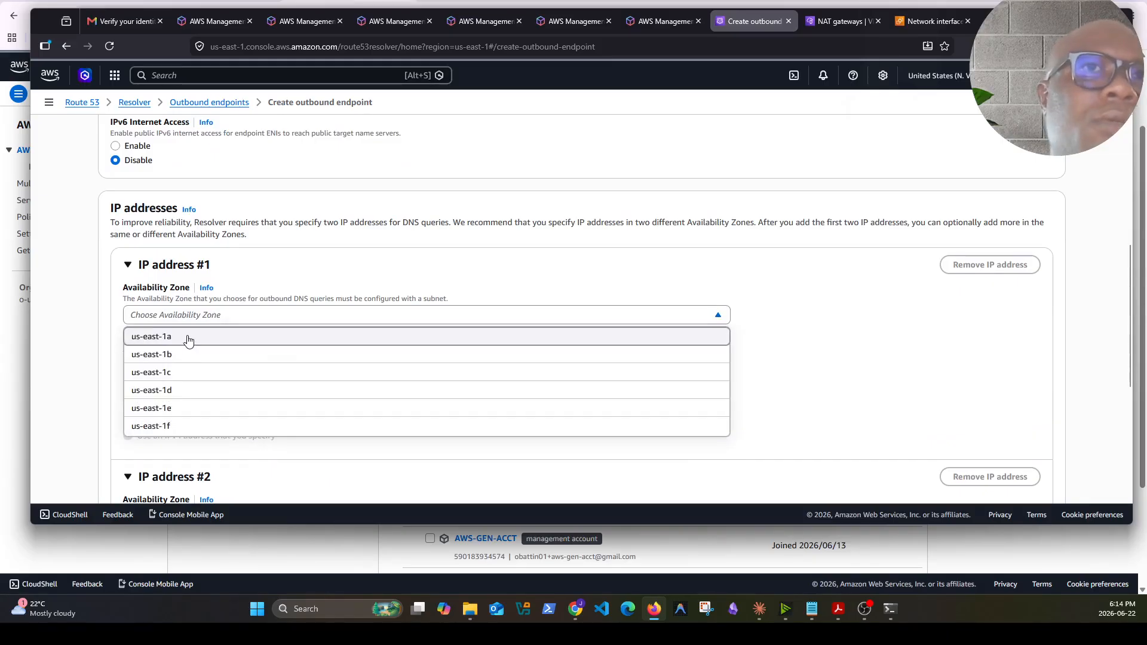
pyautogui.click(187, 335)
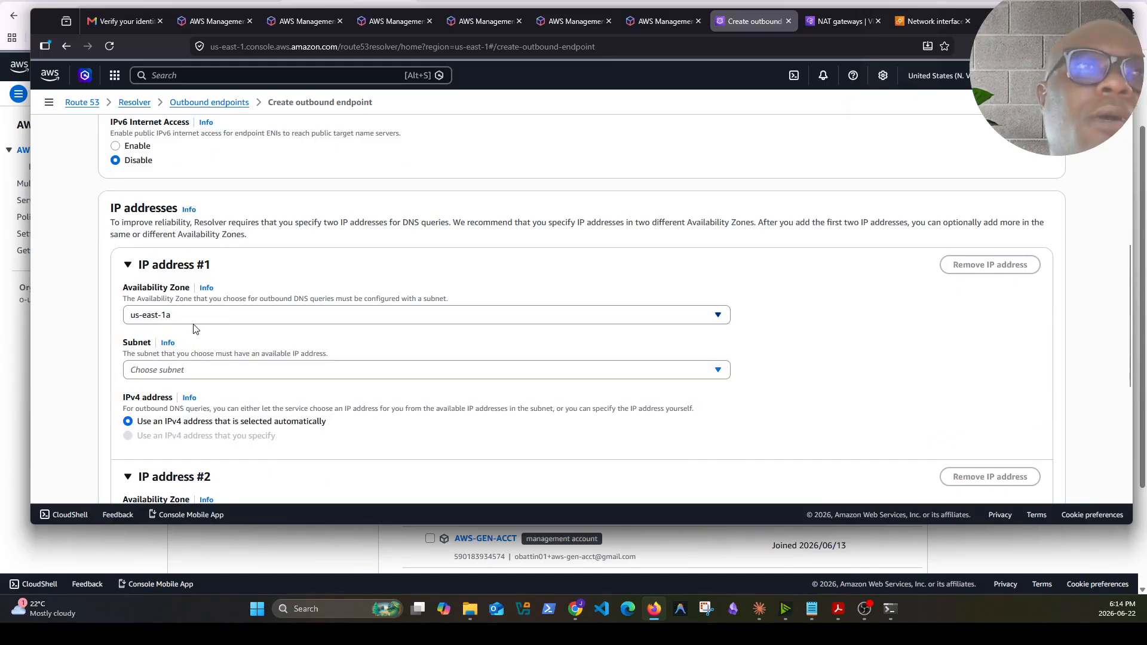
pyautogui.click(301, 370)
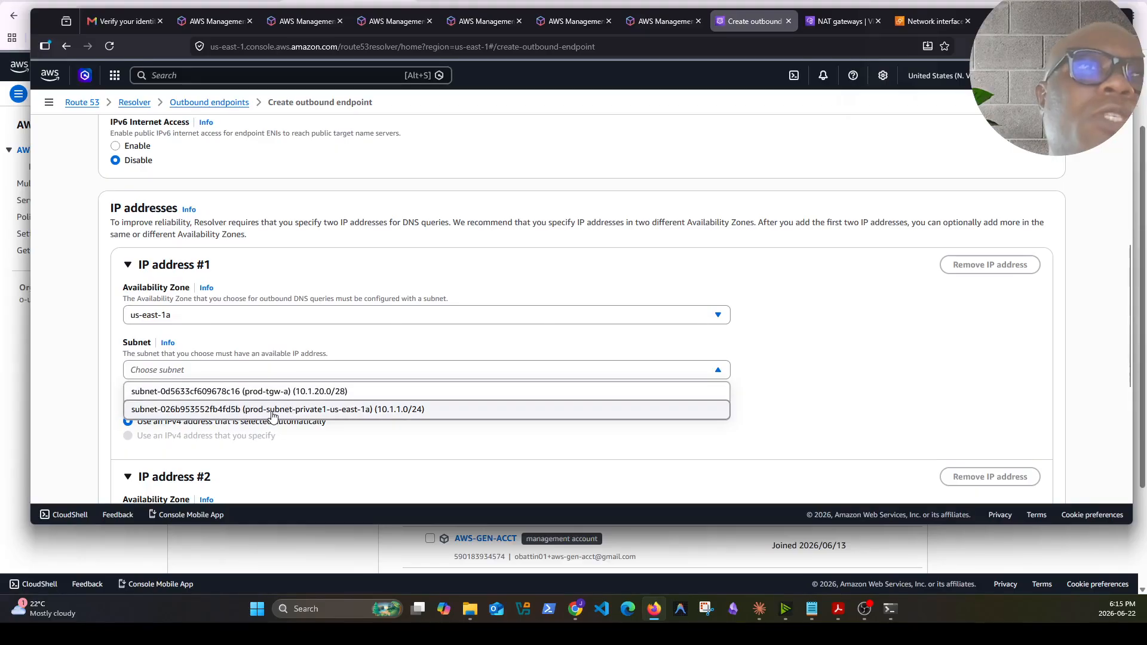
pyautogui.click(272, 411)
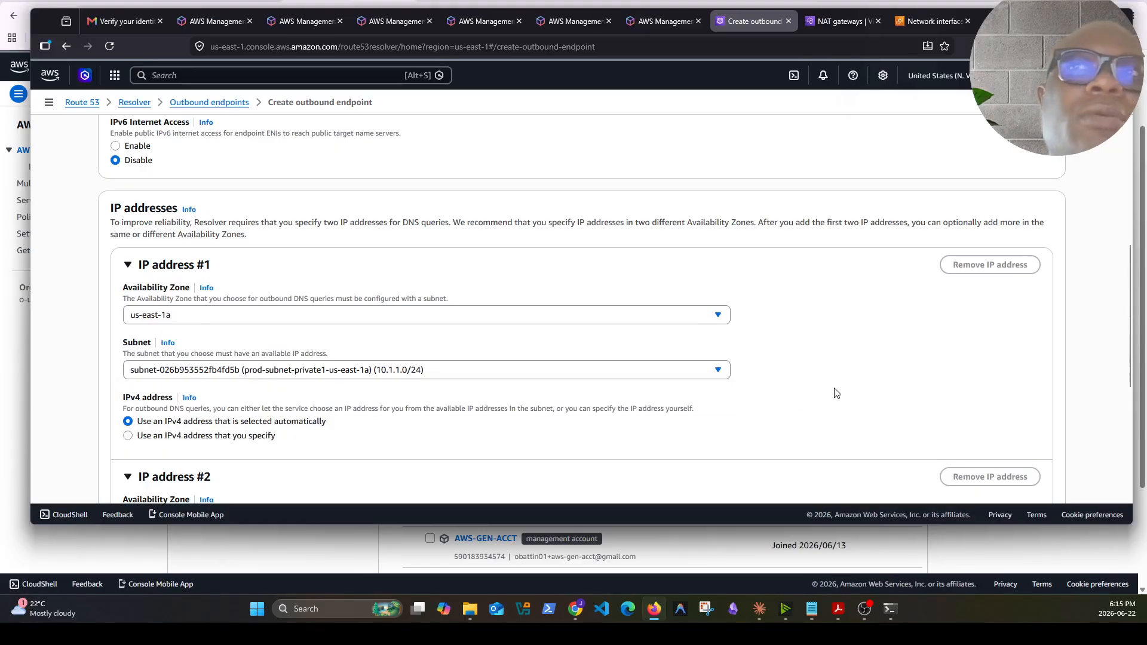
# Configure the second IP address in us-east-1b using the prod-tgw-b subnet, then create the outbound endpoint
pyautogui.scroll(-2, 800, 384)
pyautogui.click(239, 405)
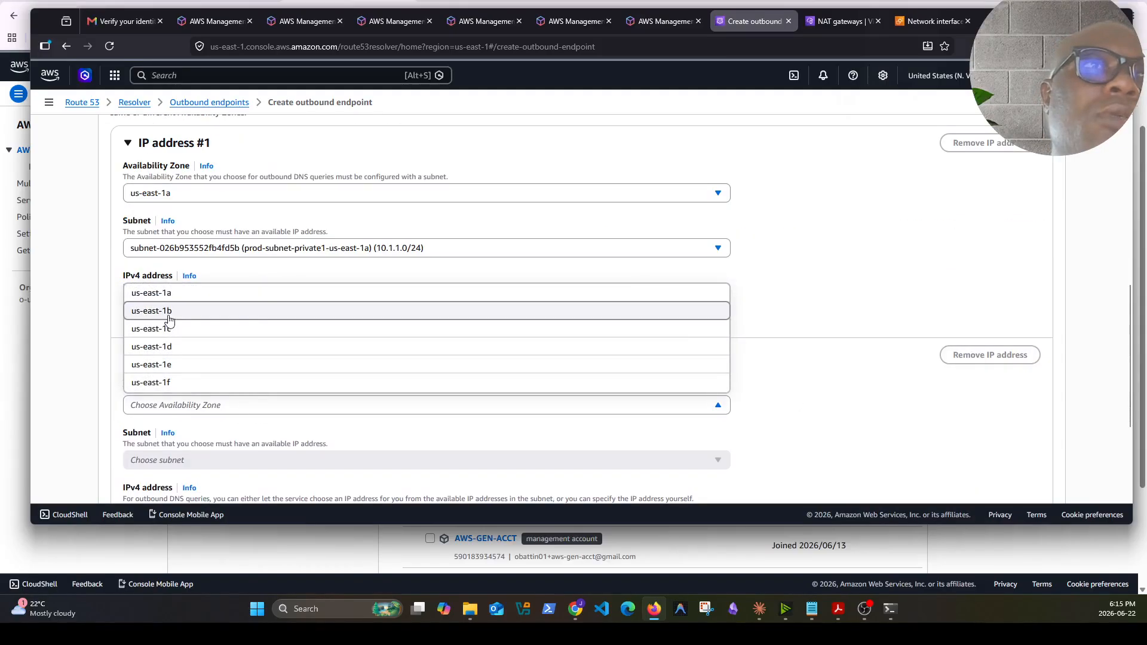
pyautogui.click(167, 311)
pyautogui.scroll(-2, 218, 350)
pyautogui.click(245, 339)
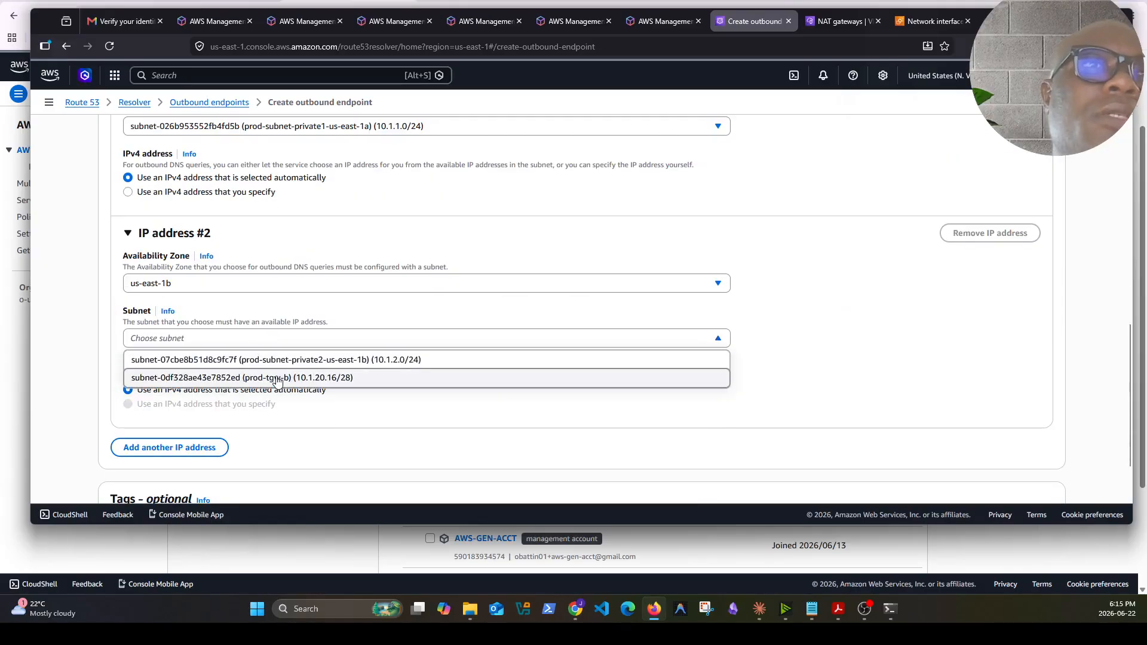
pyautogui.click(222, 377)
pyautogui.scroll(-3, 770, 364)
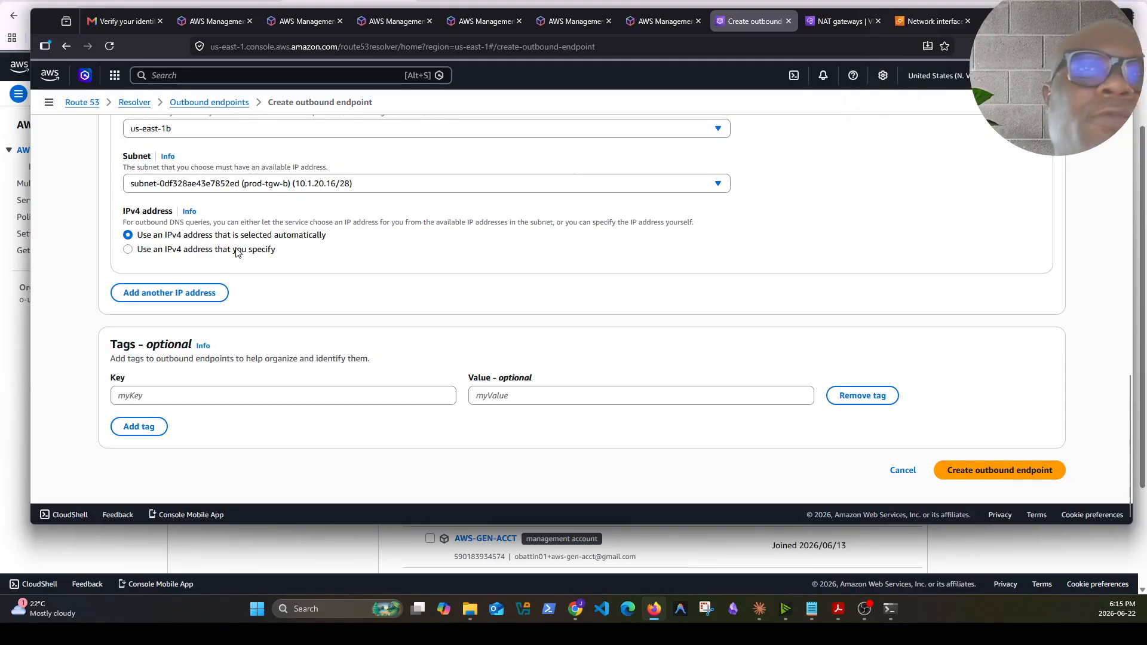
pyautogui.click(980, 472)
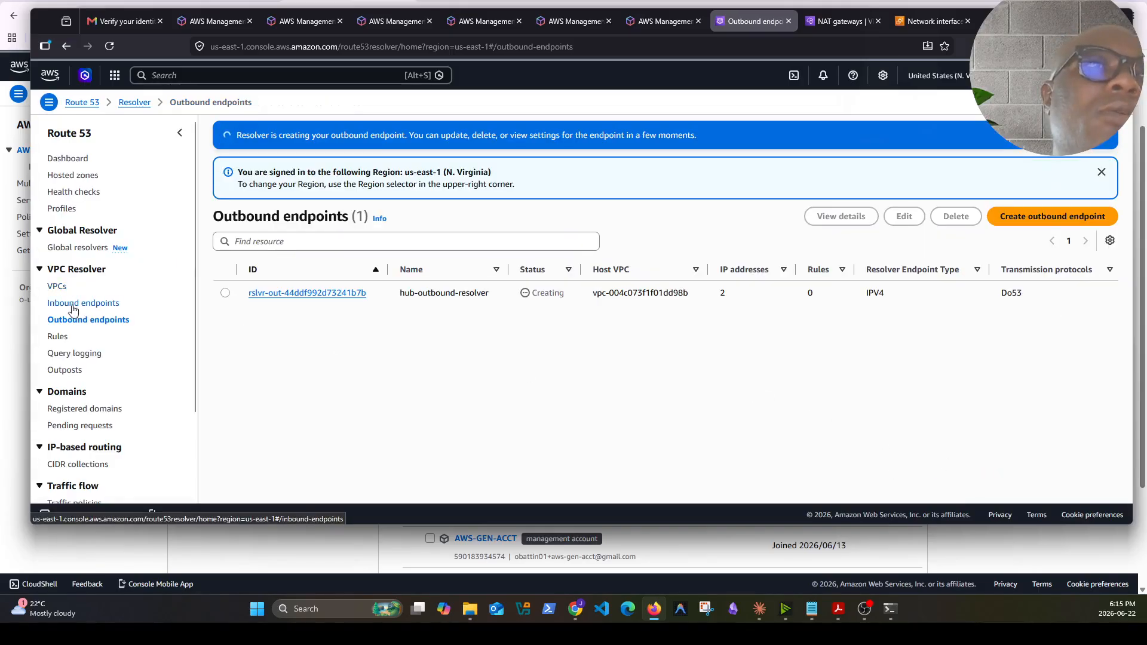
# Review the inbound and outbound resolver endpoint lists to check their status
pyautogui.click(83, 269)
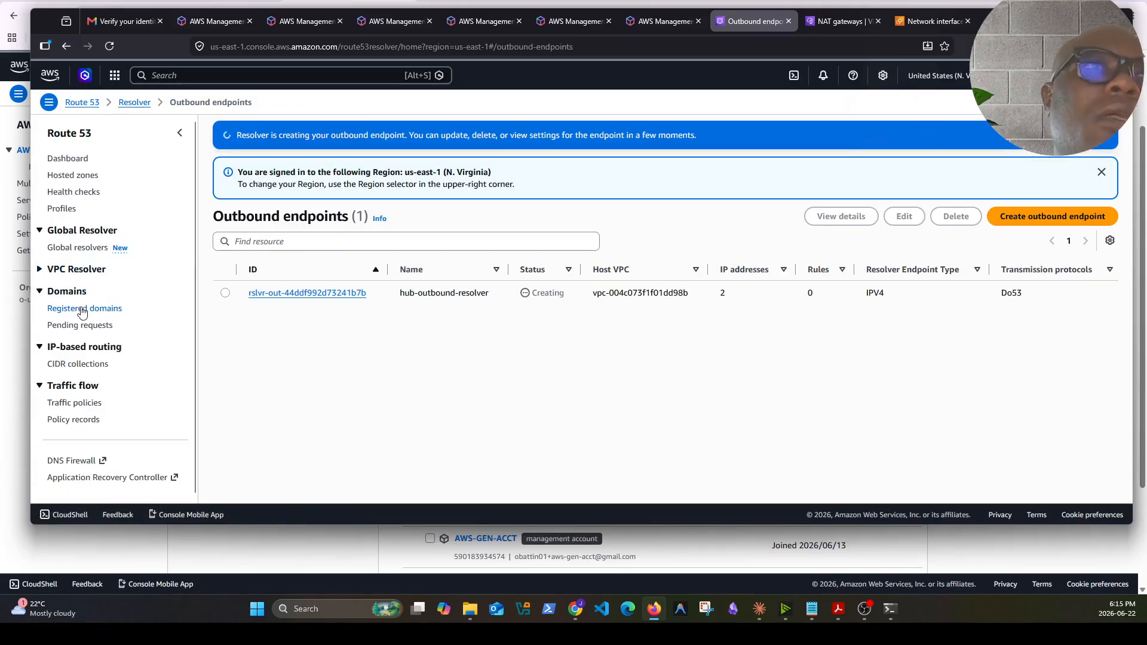
pyautogui.click(47, 273)
pyautogui.click(85, 303)
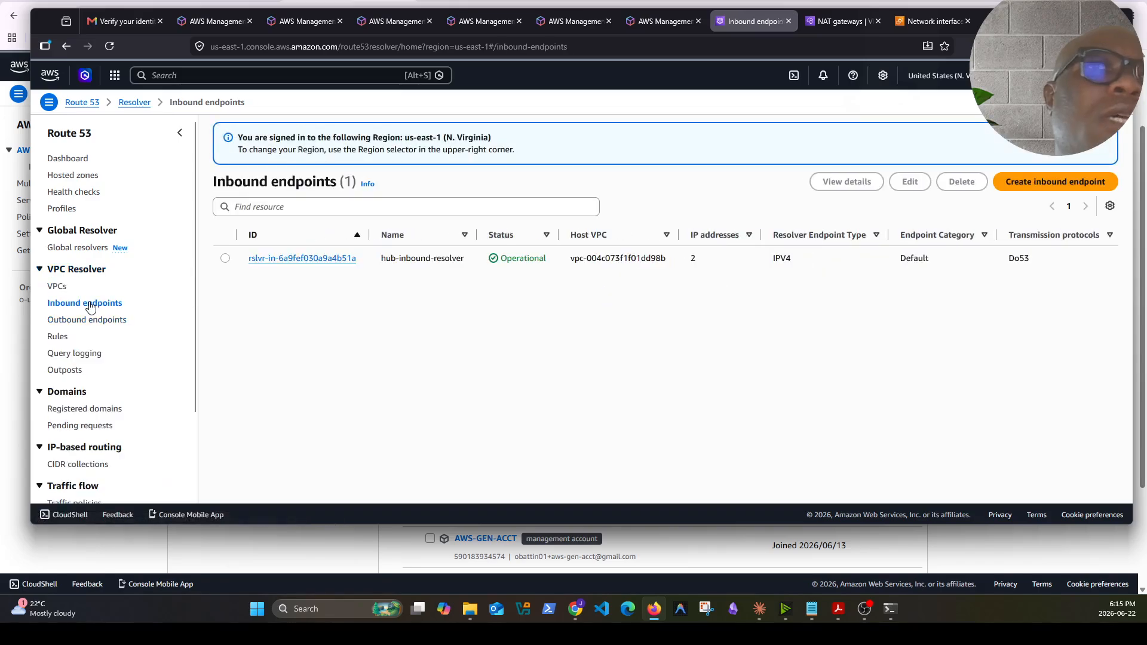
pyautogui.click(85, 320)
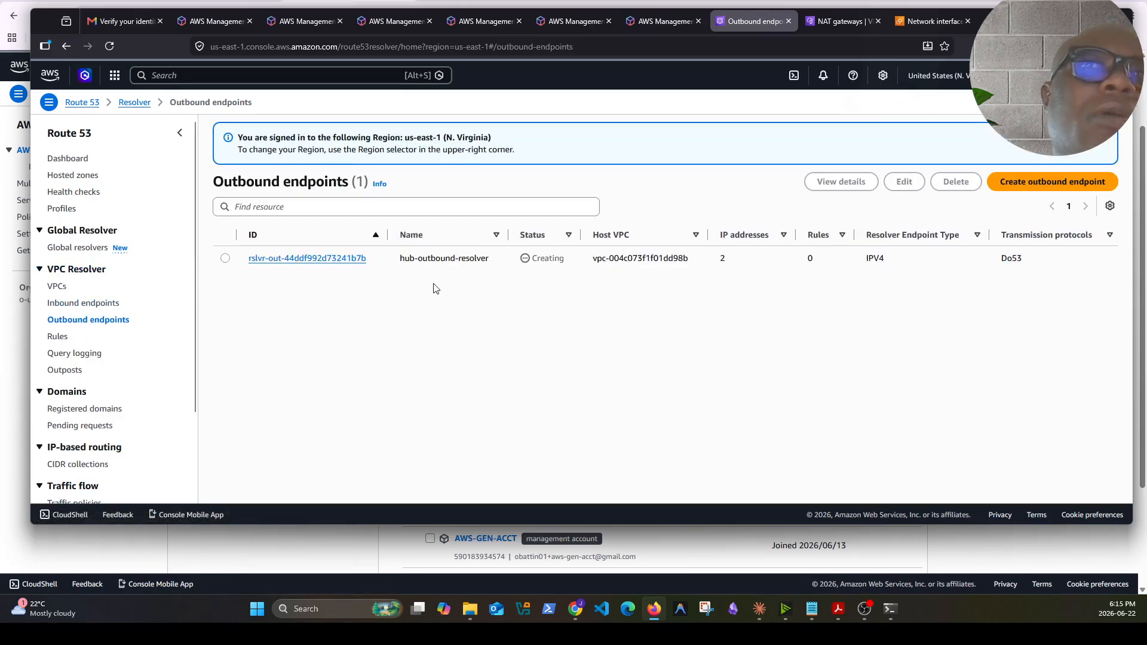